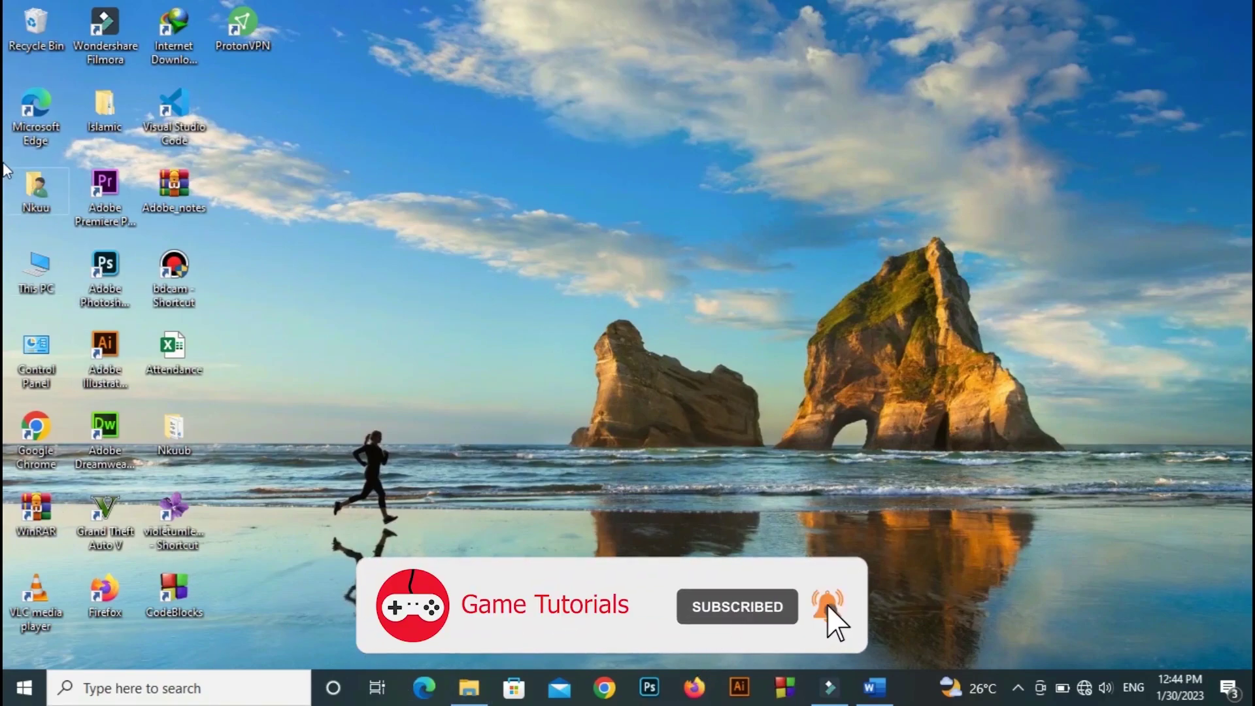
# Open This PC, then restart Windows from the Start menu's Power options.
pyautogui.doubleClick(62, 274)
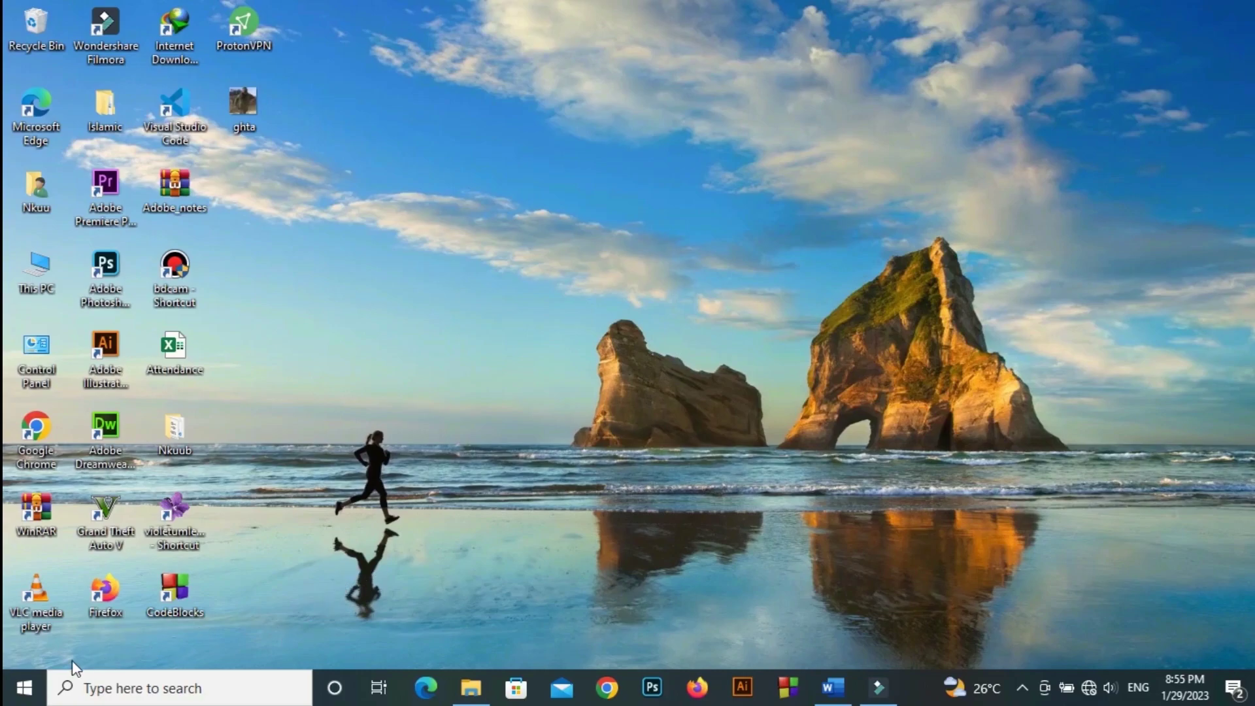
pyautogui.click(27, 689)
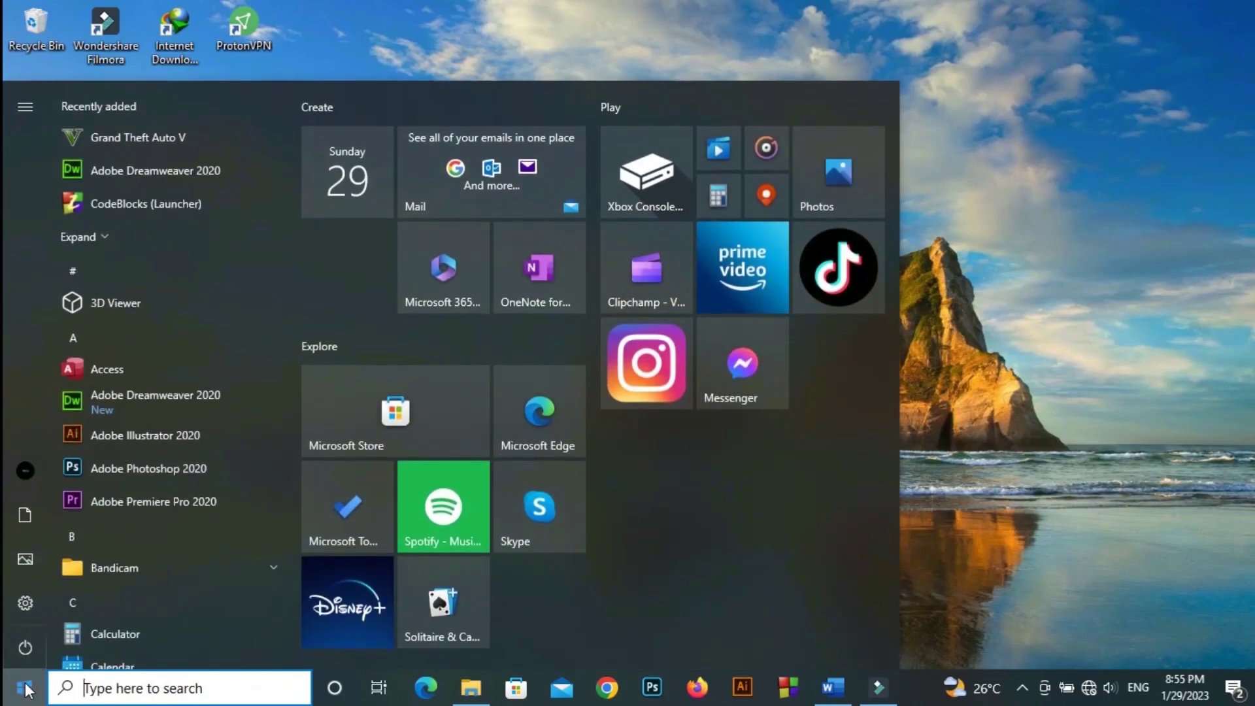
pyautogui.click(25, 650)
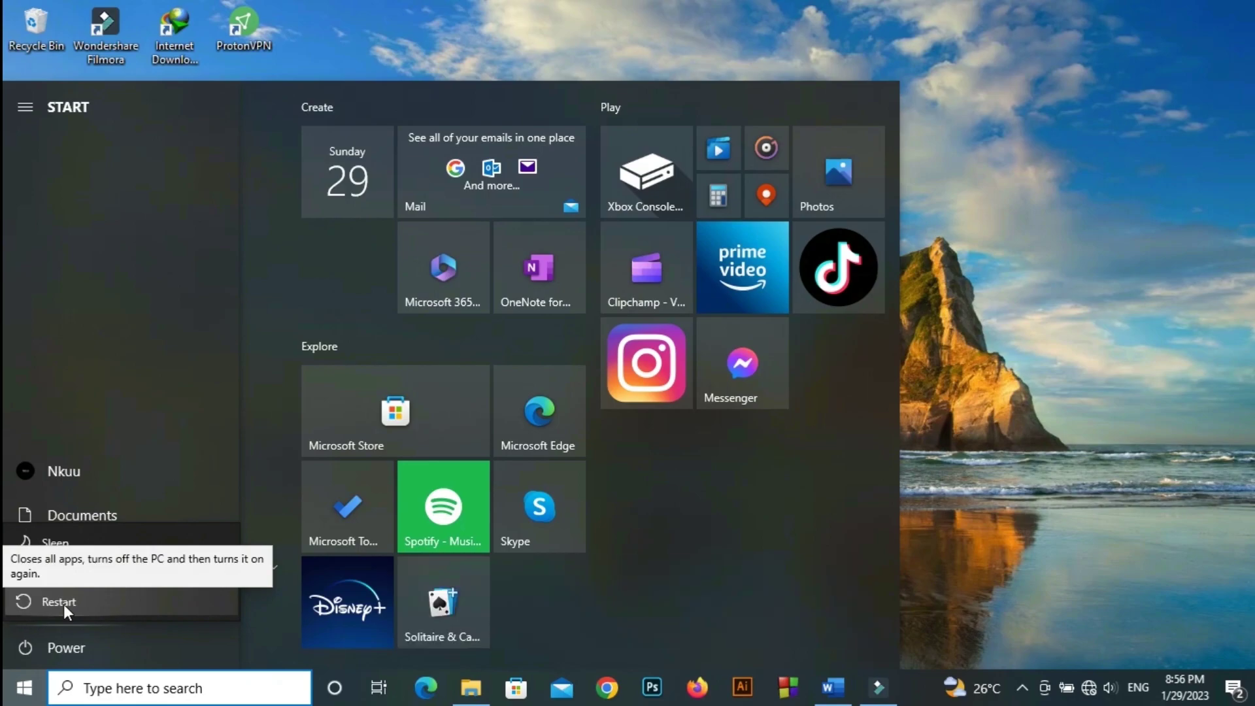
pyautogui.click(101, 599)
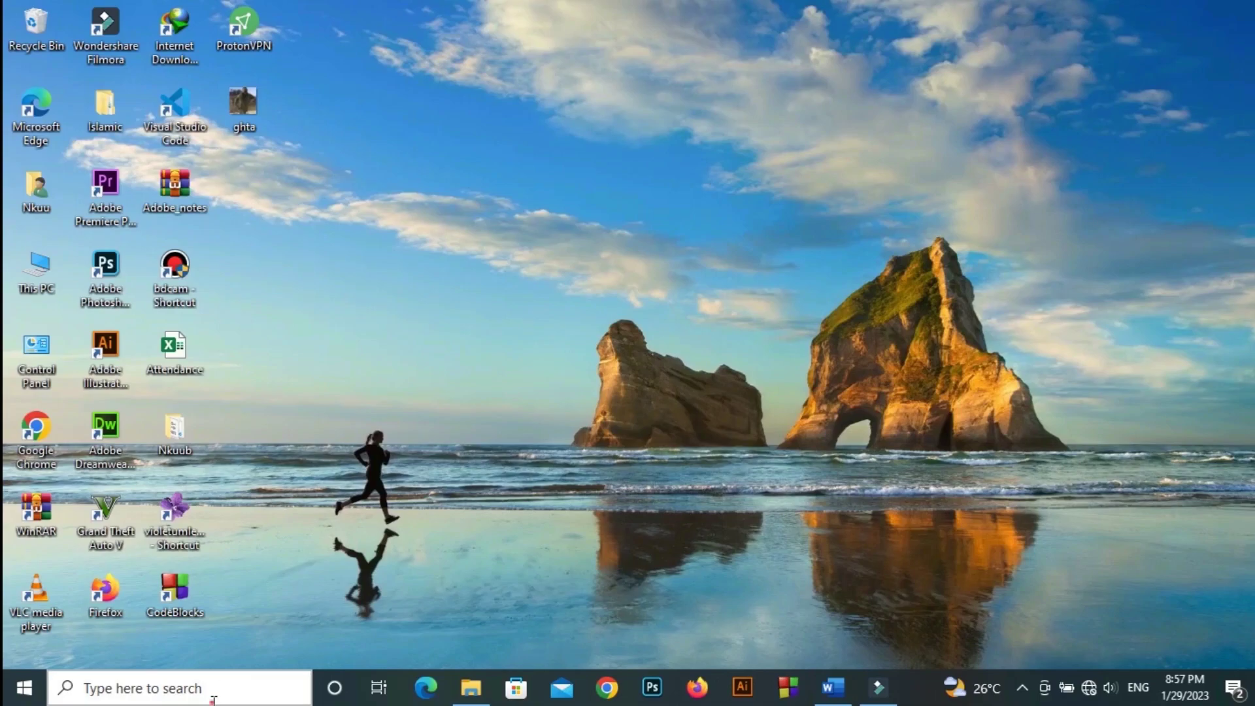
# Open Check for updates through a 'check' search and retry the update check several times.
pyautogui.click(212, 700)
pyautogui.write('check')
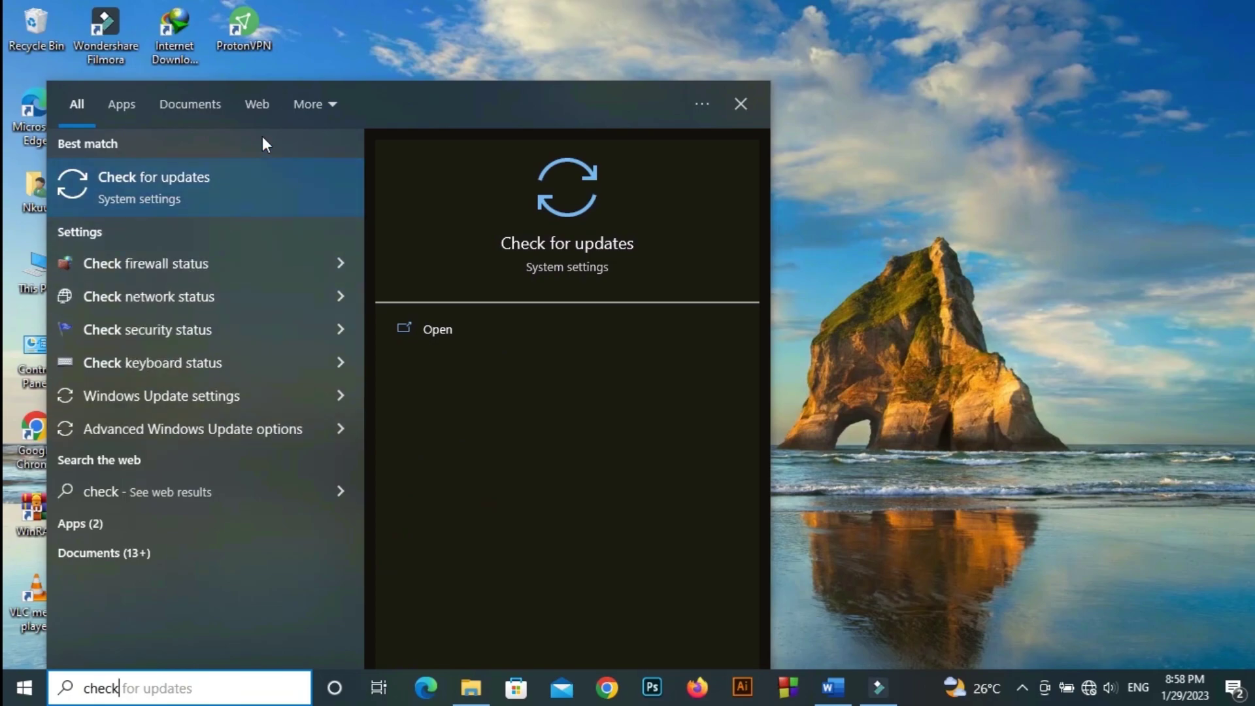
pyautogui.click(236, 200)
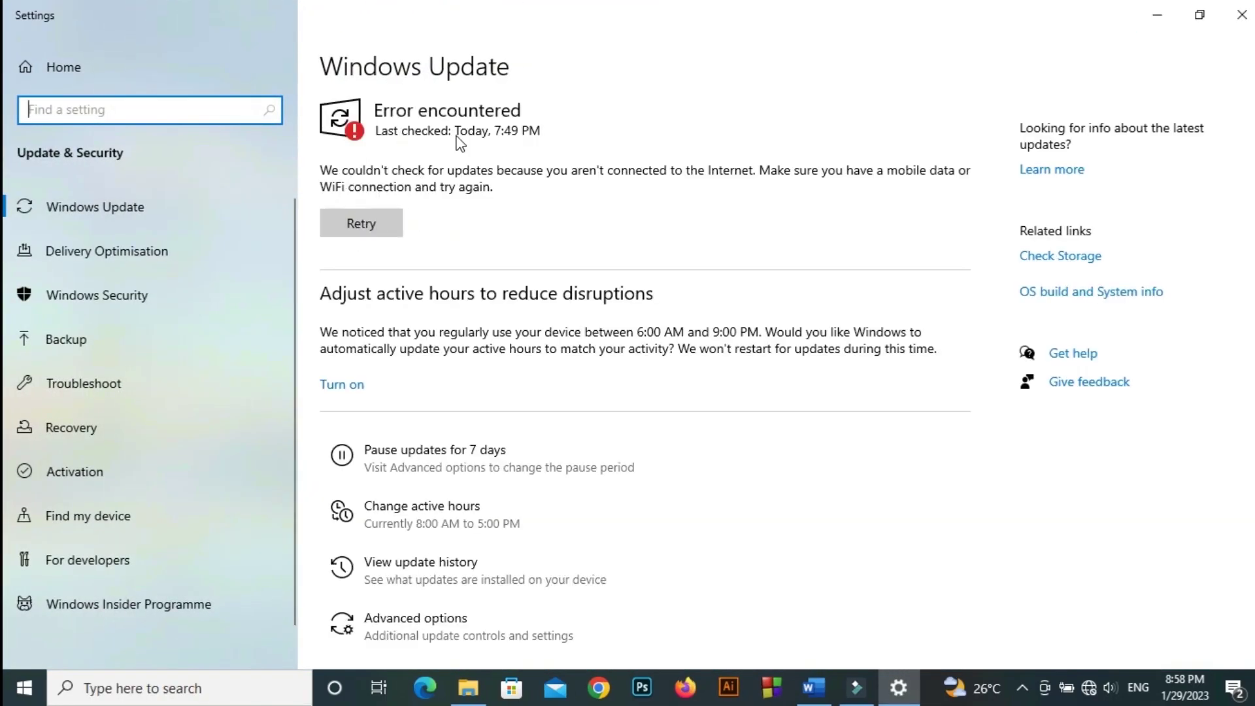
pyautogui.click(369, 227)
pyautogui.click(380, 226)
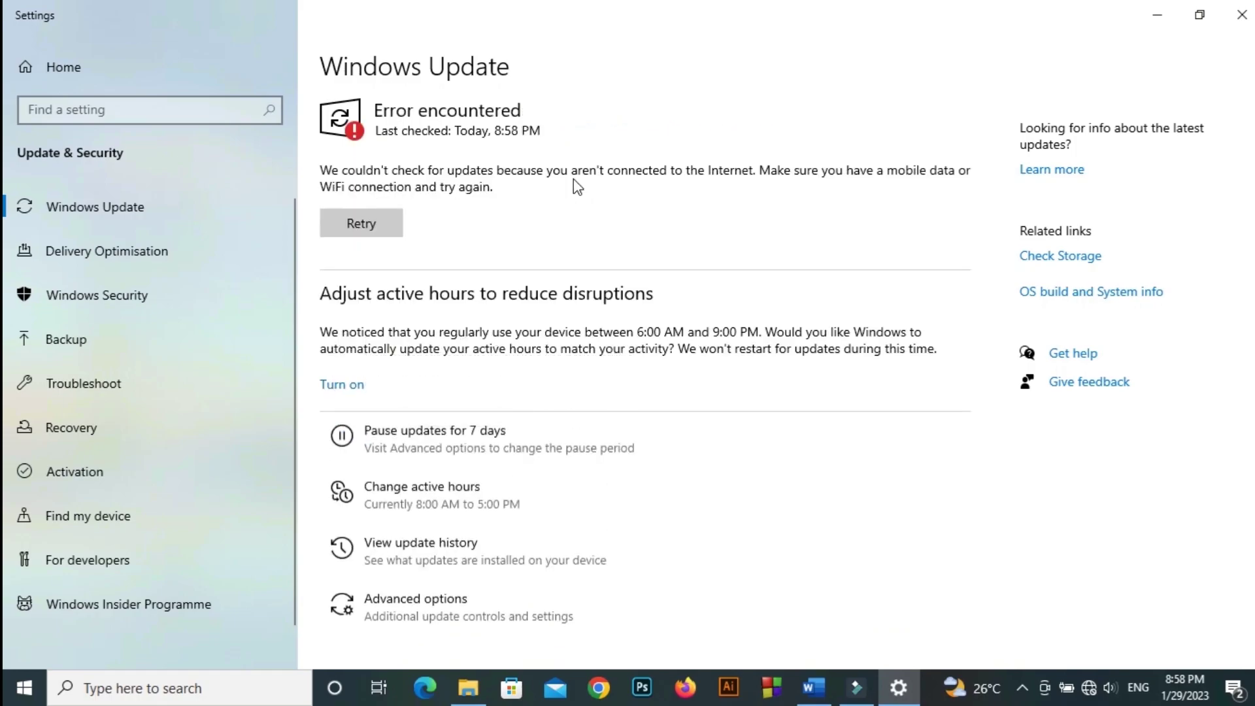
pyautogui.click(375, 236)
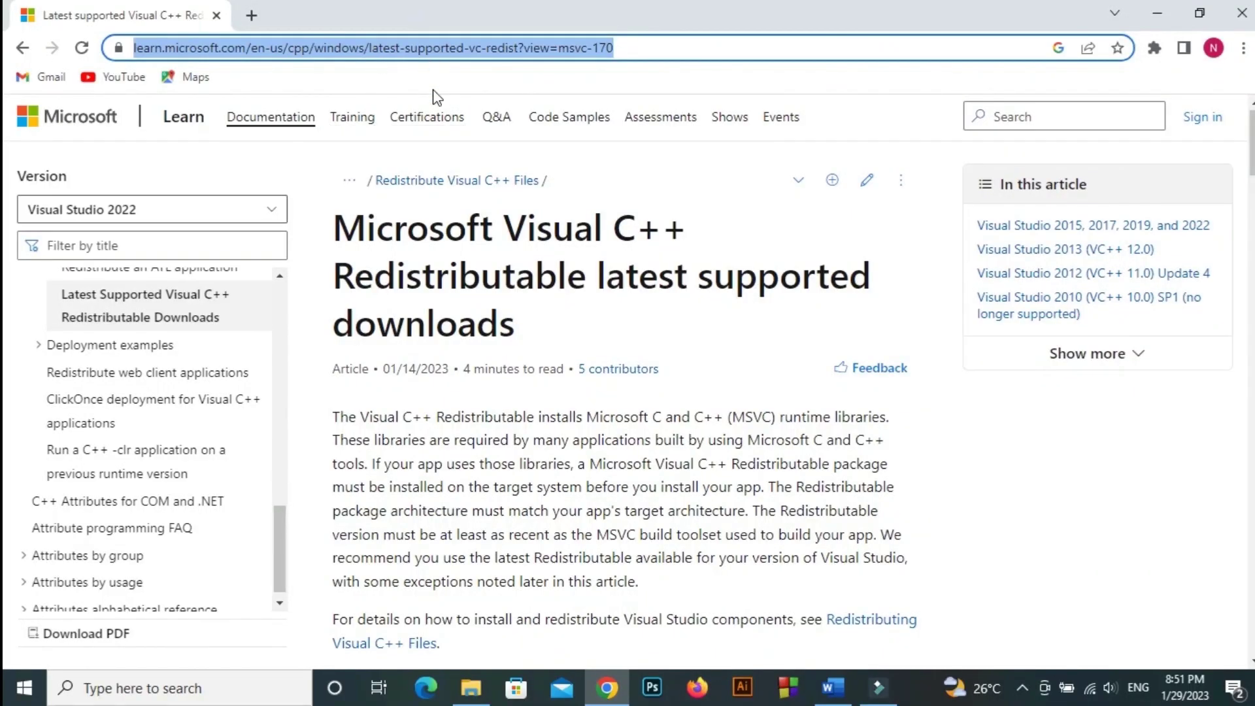
# Download the X64 and X86 vc_redist installers from the Visual Studio 2015-2022 table.
pyautogui.scroll(-4, 640, 401)
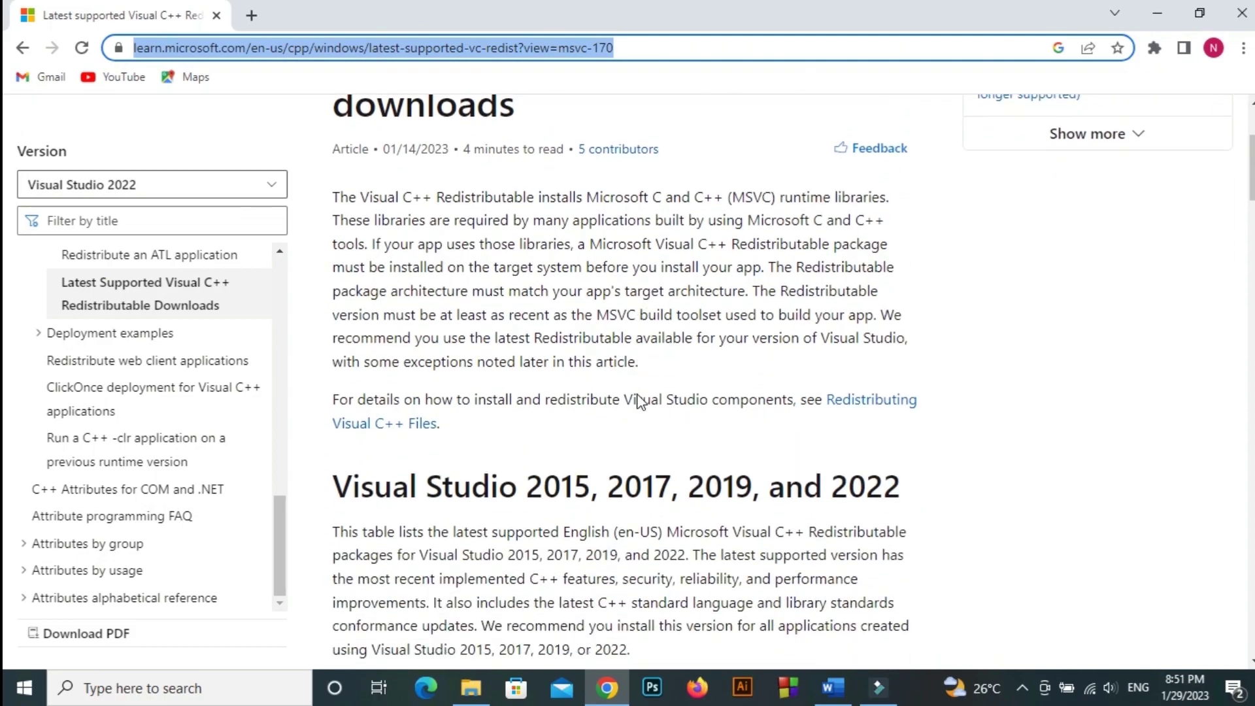
pyautogui.scroll(-5, 639, 402)
pyautogui.scroll(3, 640, 402)
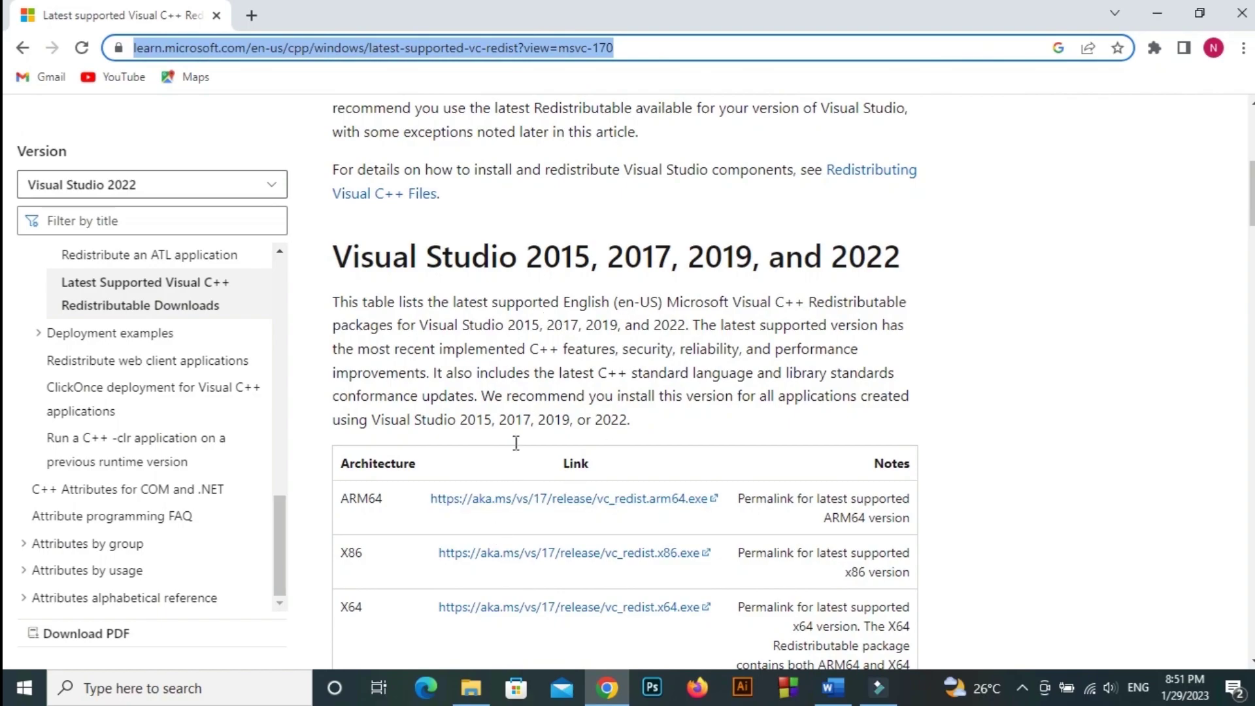
pyautogui.click(1018, 220)
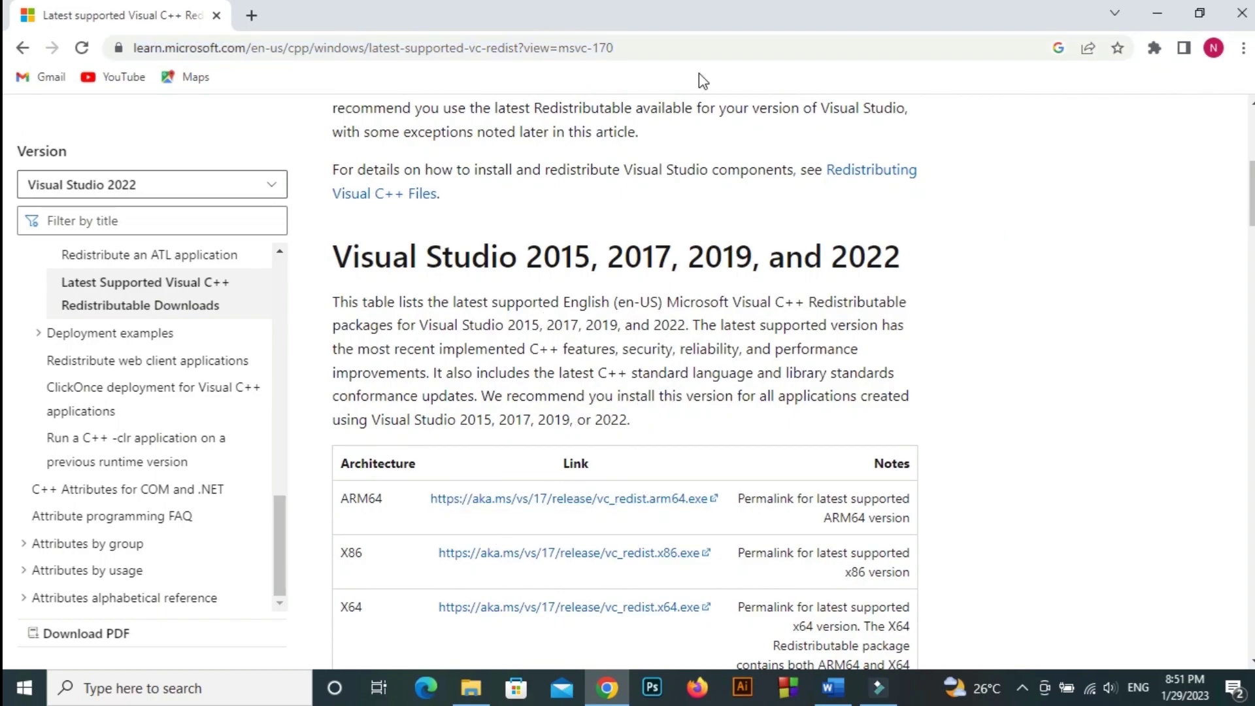
pyautogui.scroll(-1, 637, 364)
pyautogui.scroll(-2, 638, 363)
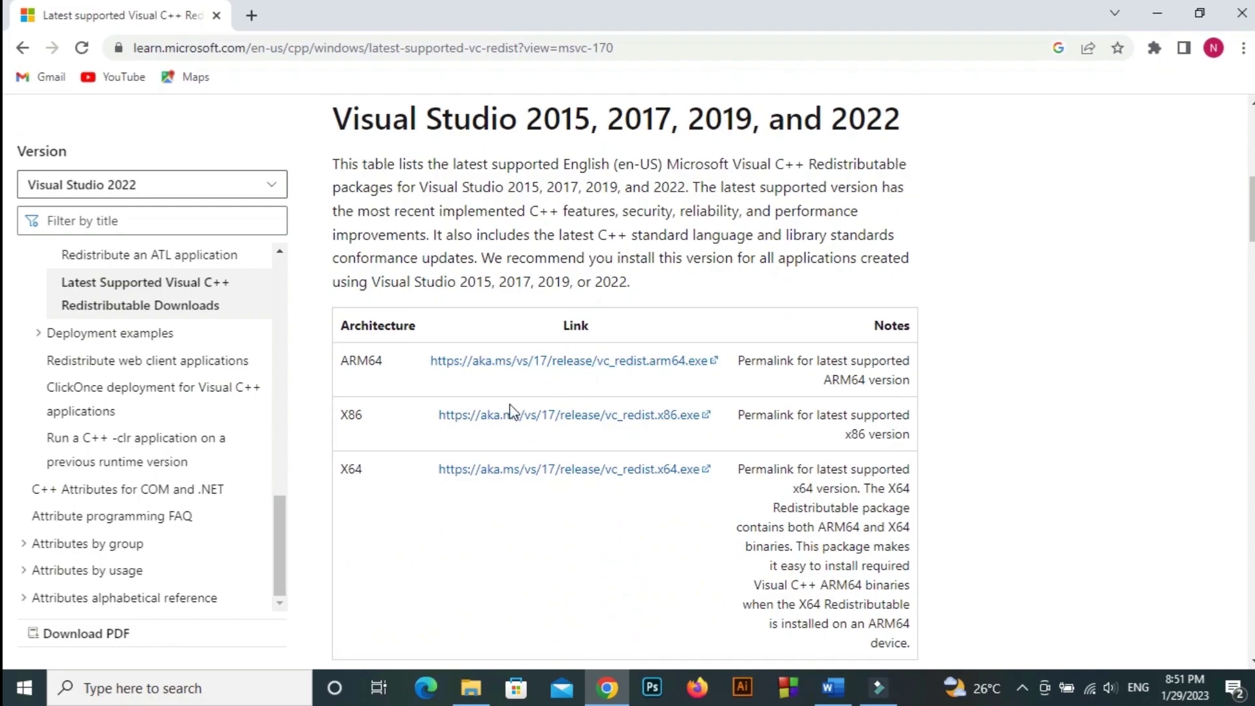
pyautogui.click(549, 477)
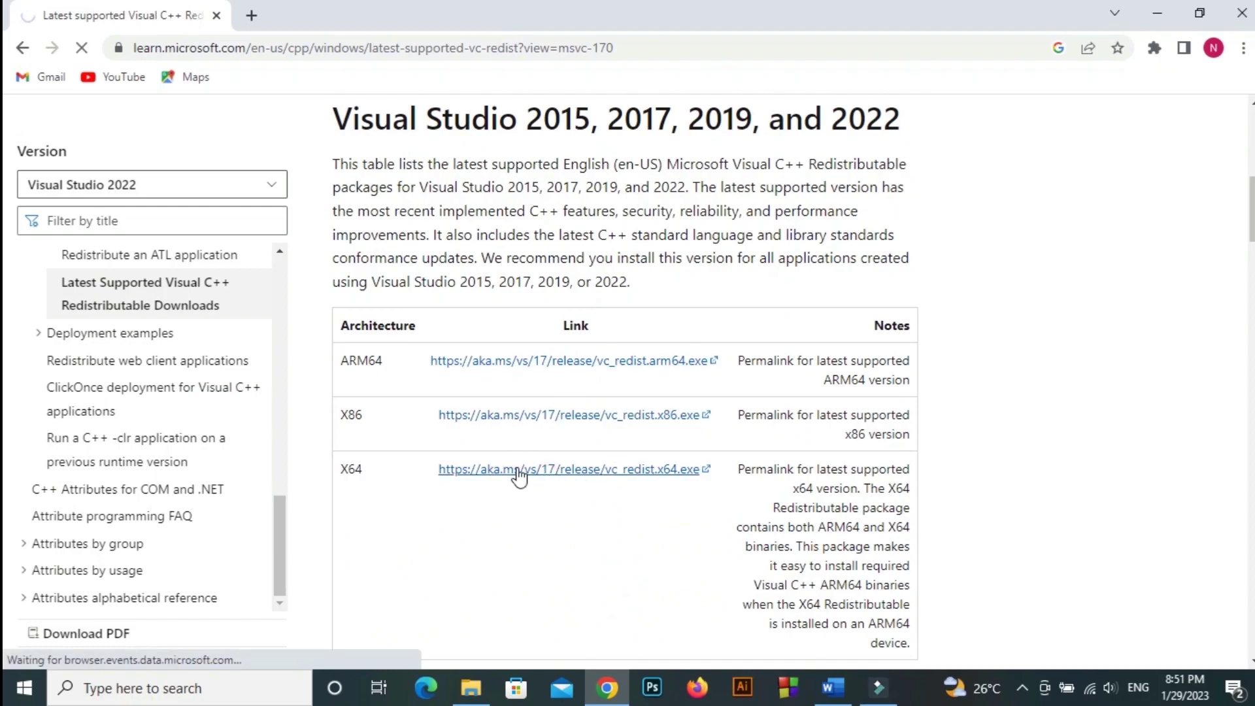
pyautogui.click(502, 415)
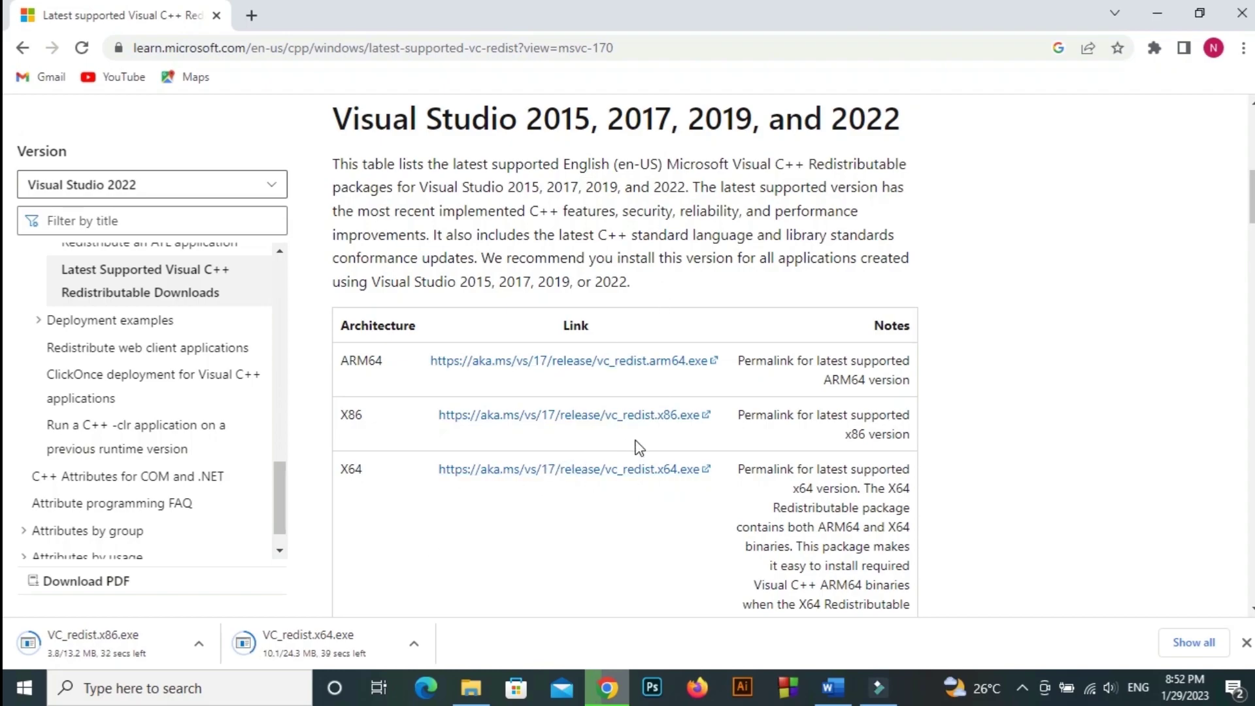
pyautogui.scroll(5, 497, 562)
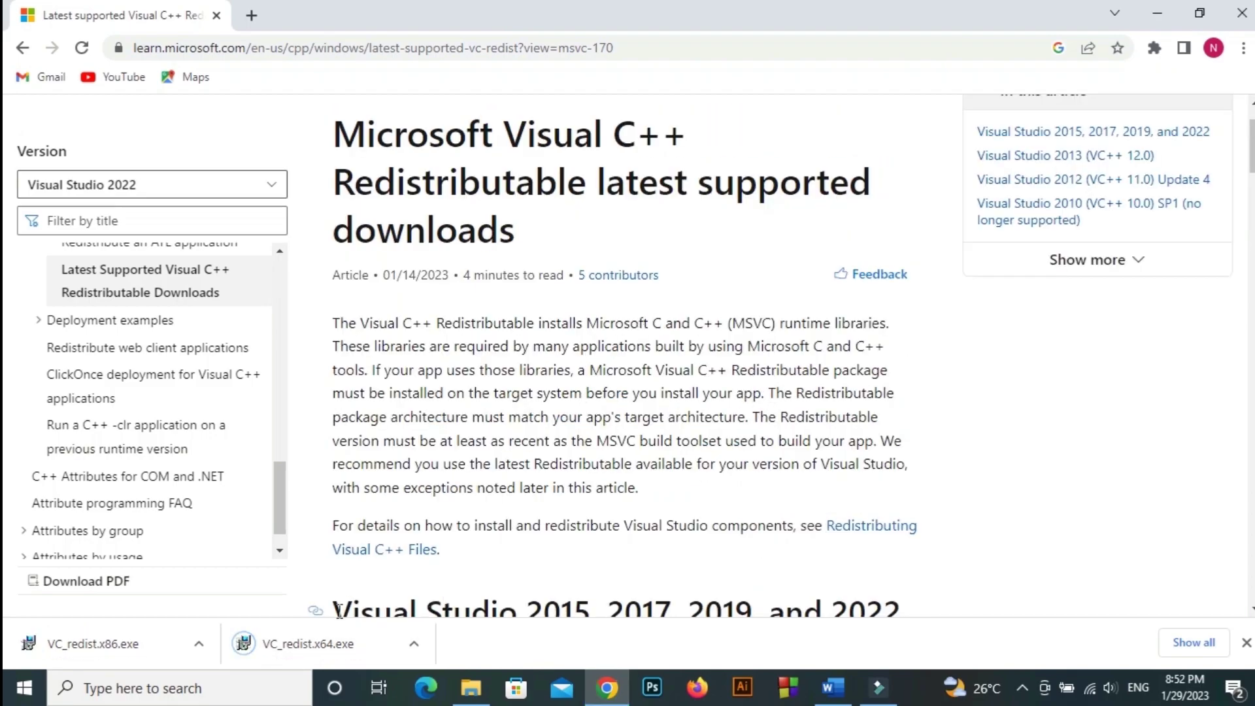
# Run VC_redist.x64.exe, agree to the license terms and install the x64 redistributable.
pyautogui.click(325, 646)
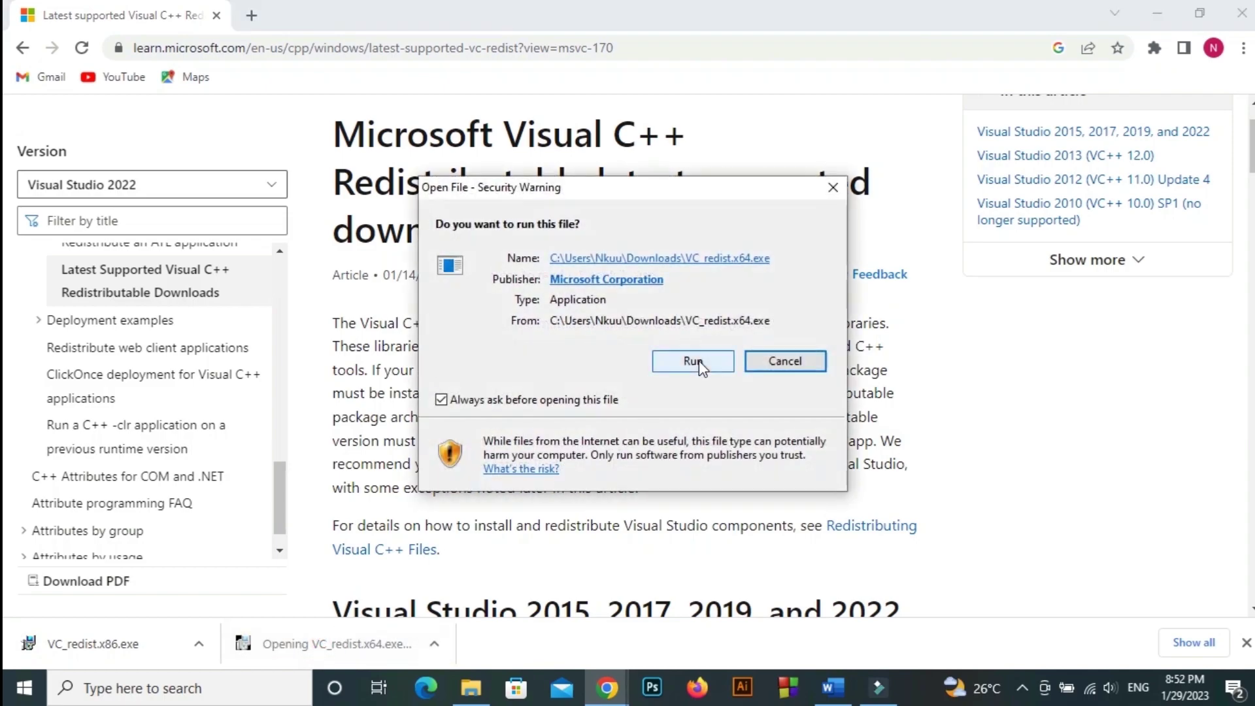
pyautogui.click(699, 360)
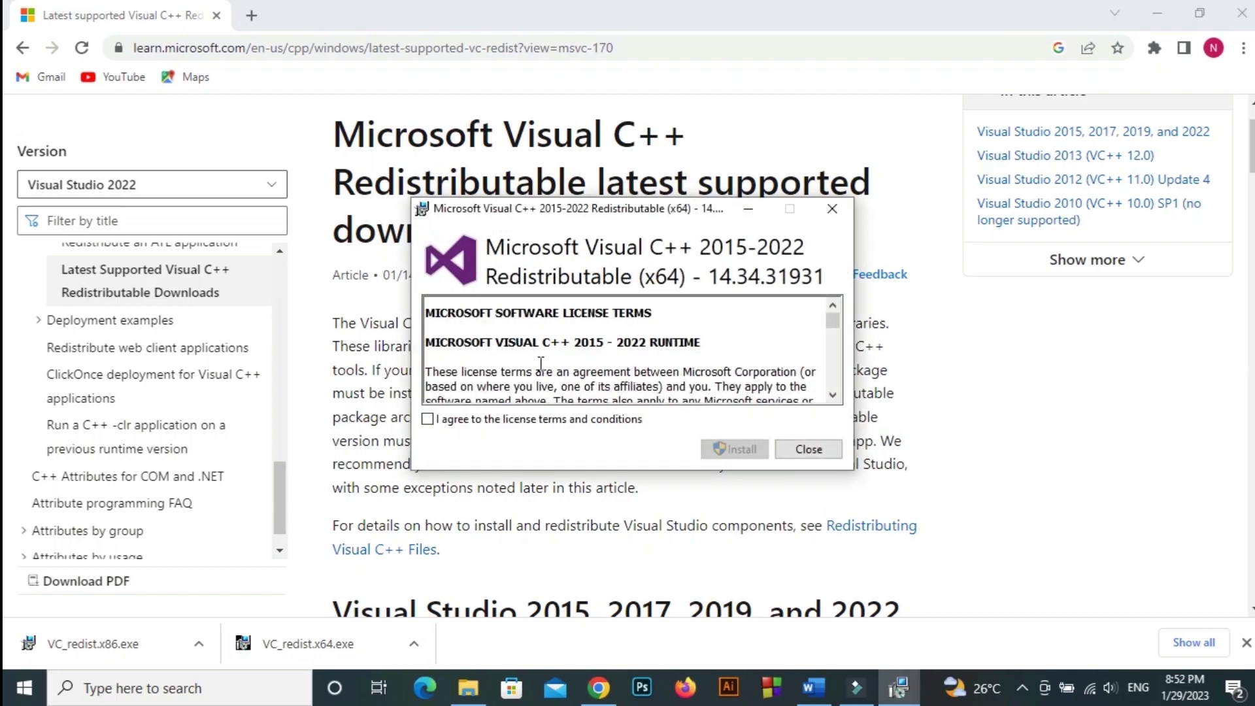
pyautogui.scroll(-5, 511, 351)
pyautogui.scroll(-10, 512, 351)
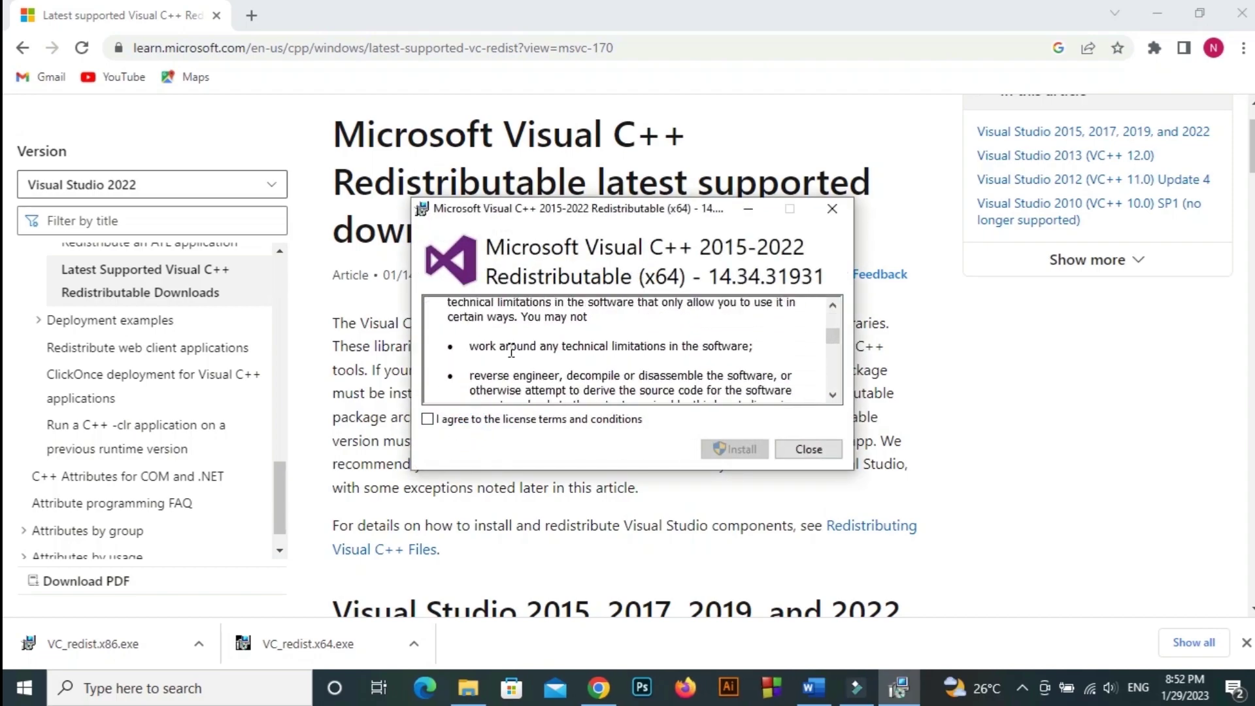
pyautogui.click(428, 419)
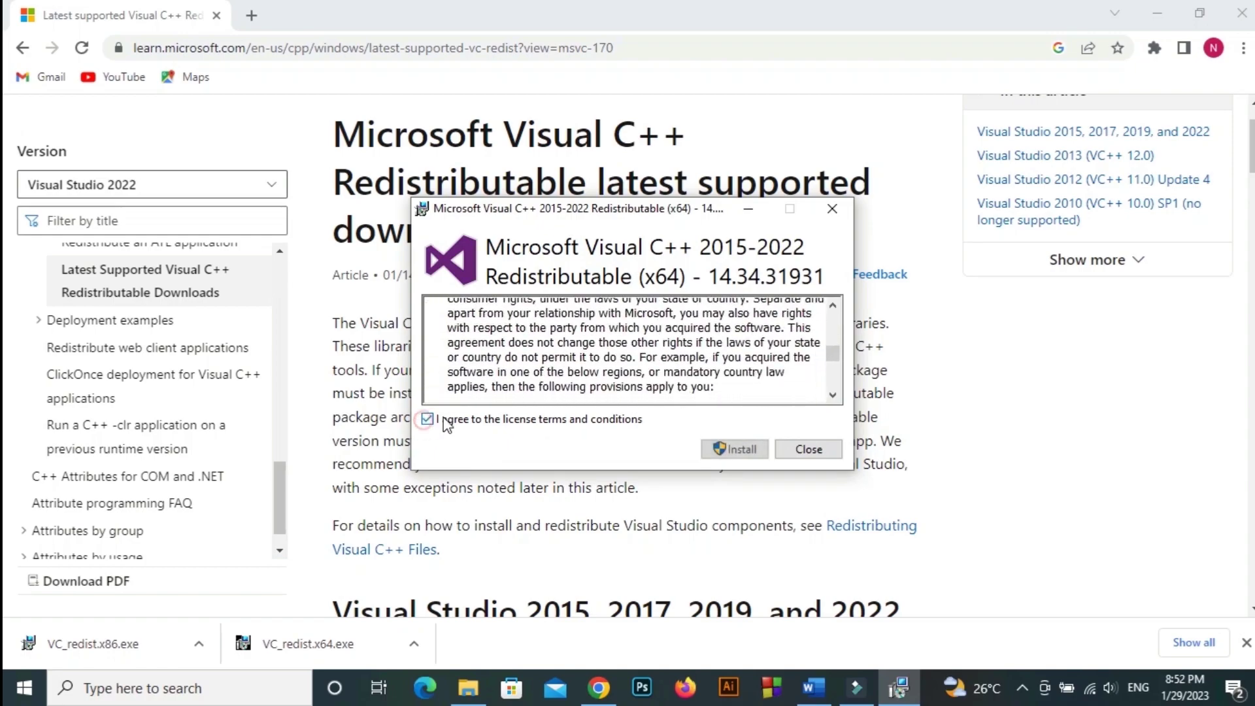
pyautogui.click(736, 451)
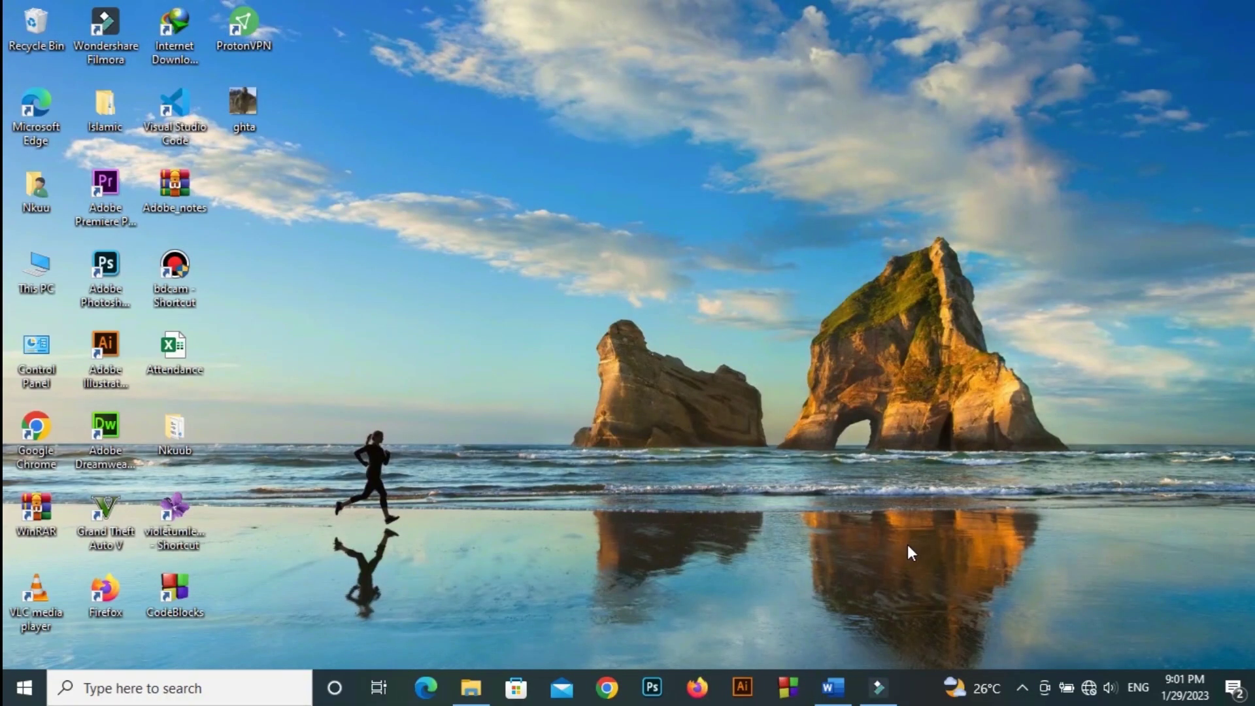
# Launch Windows Security from a 'window' search and maximize its window.
pyautogui.click(228, 700)
pyautogui.write('wind')
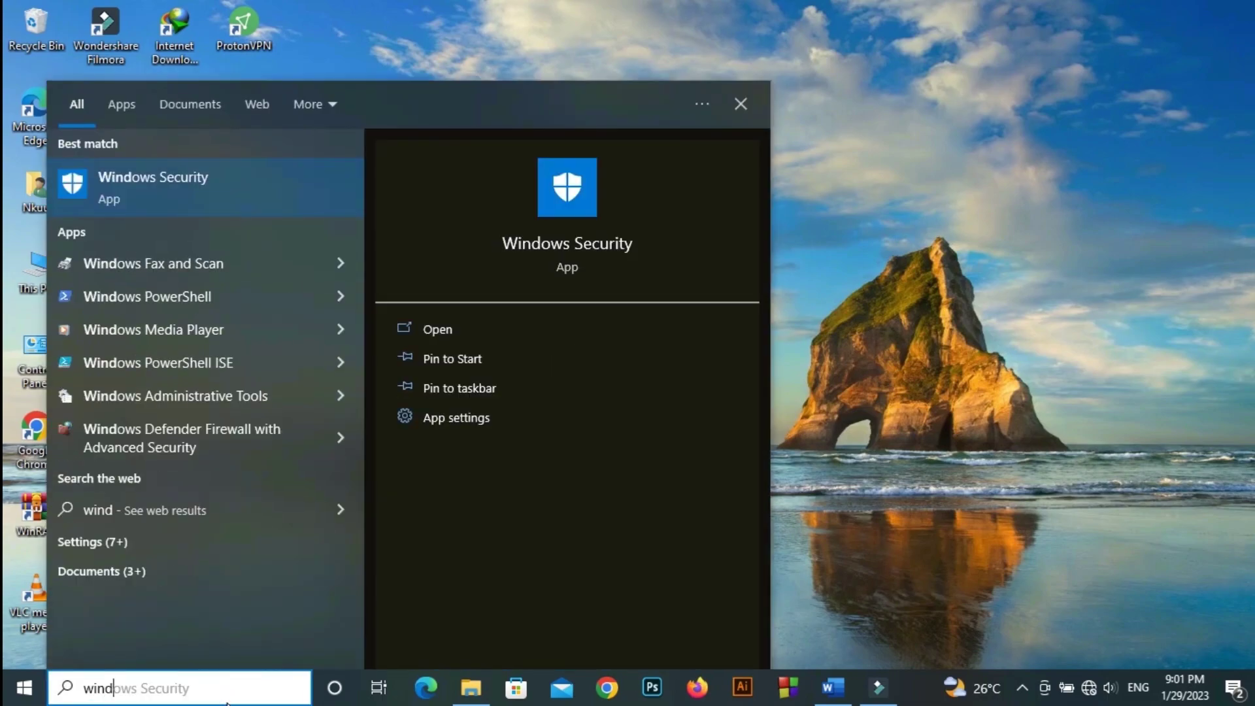
pyautogui.write('ow')
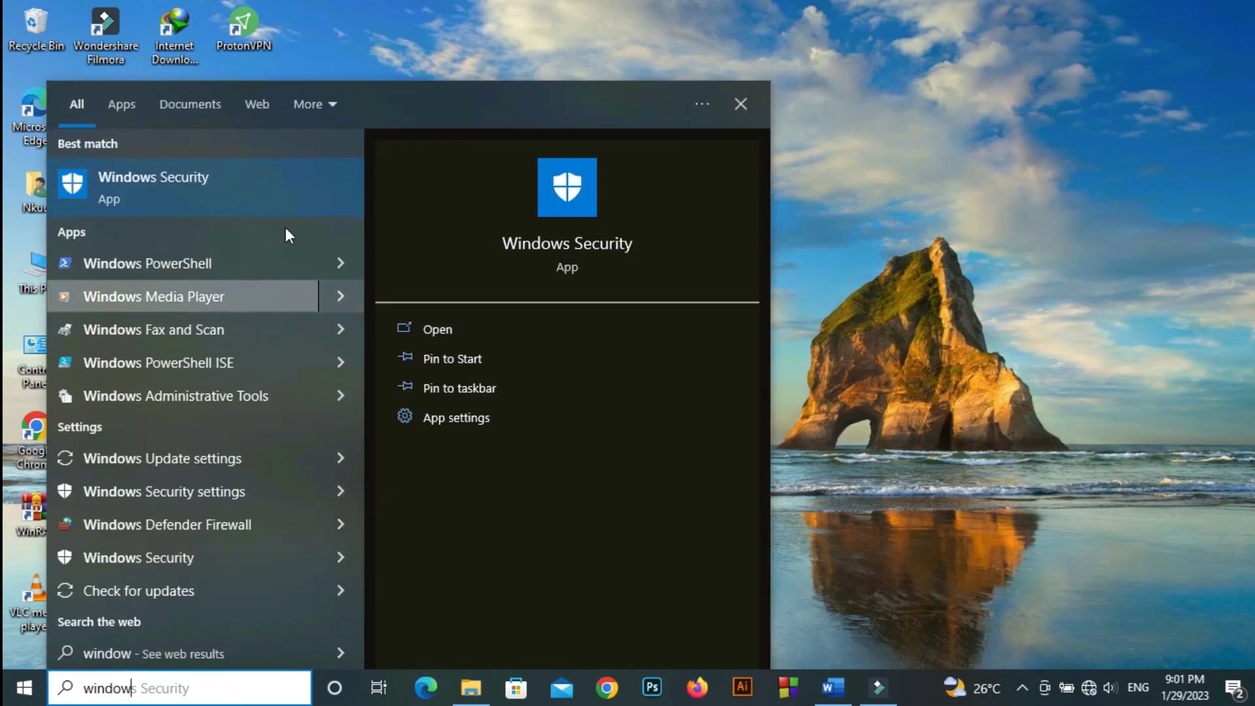
pyautogui.click(299, 188)
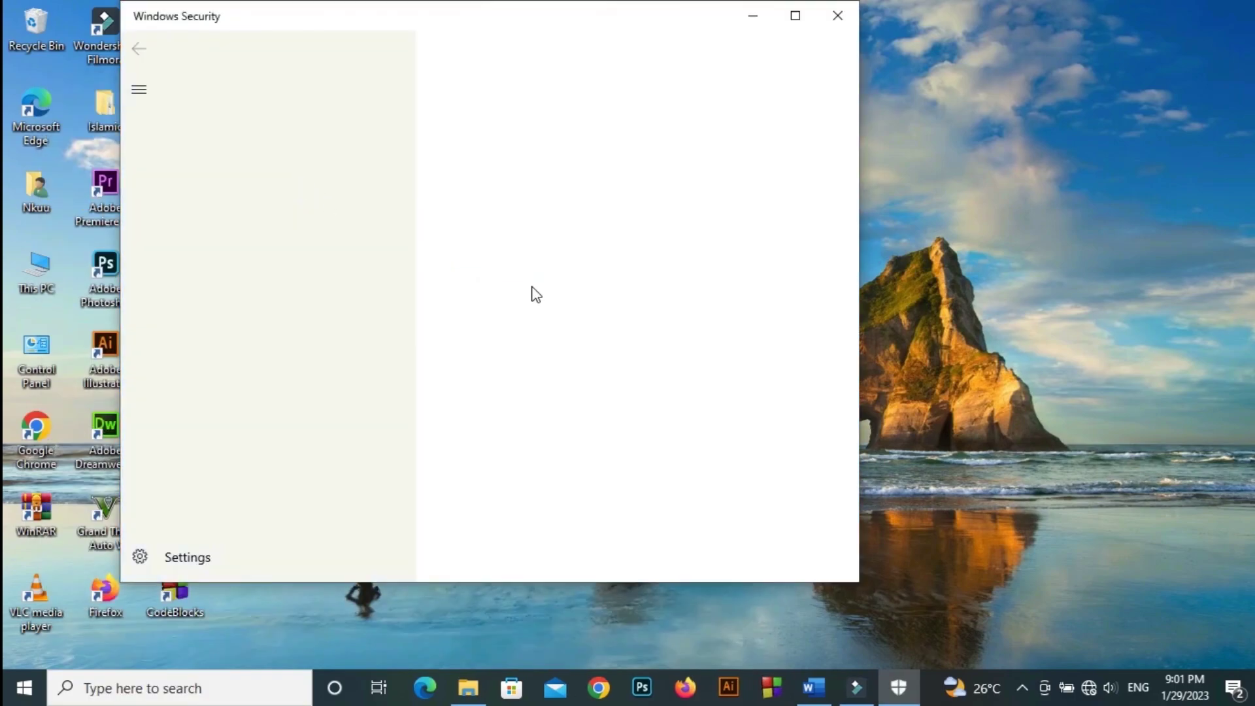
pyautogui.click(791, 15)
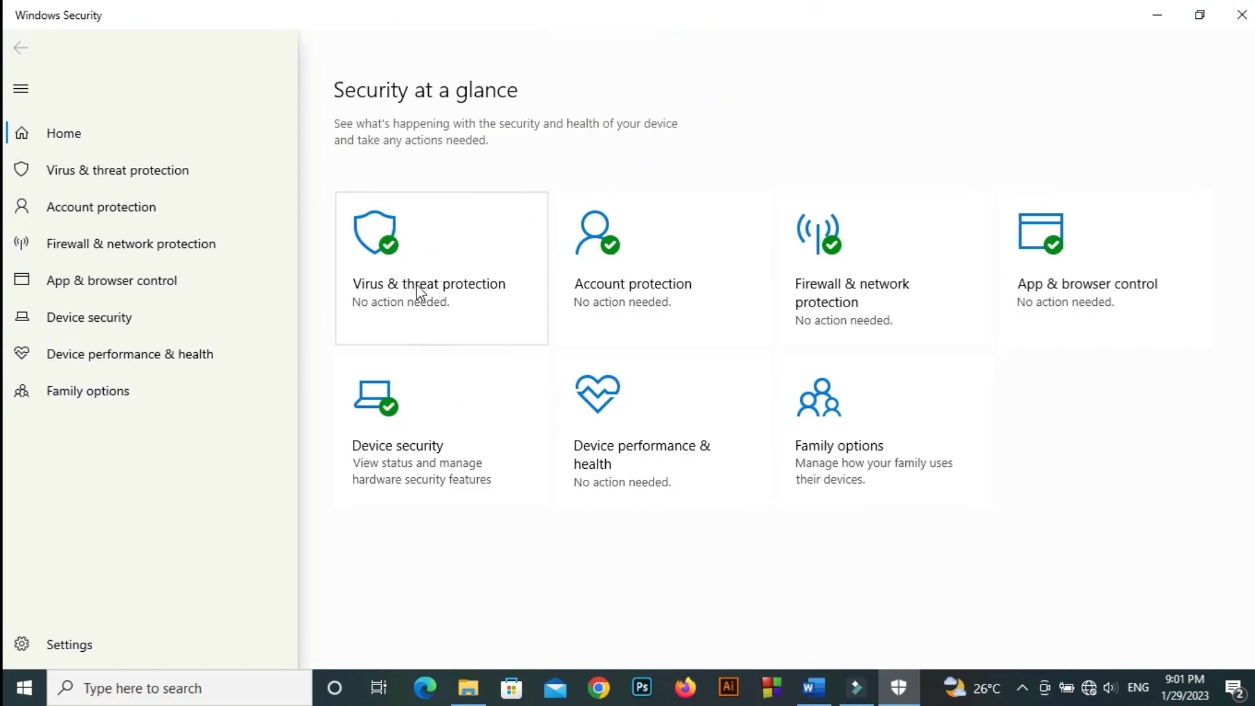
# Go to the Virus & threat protection page and scroll through its status.
pyautogui.click(157, 184)
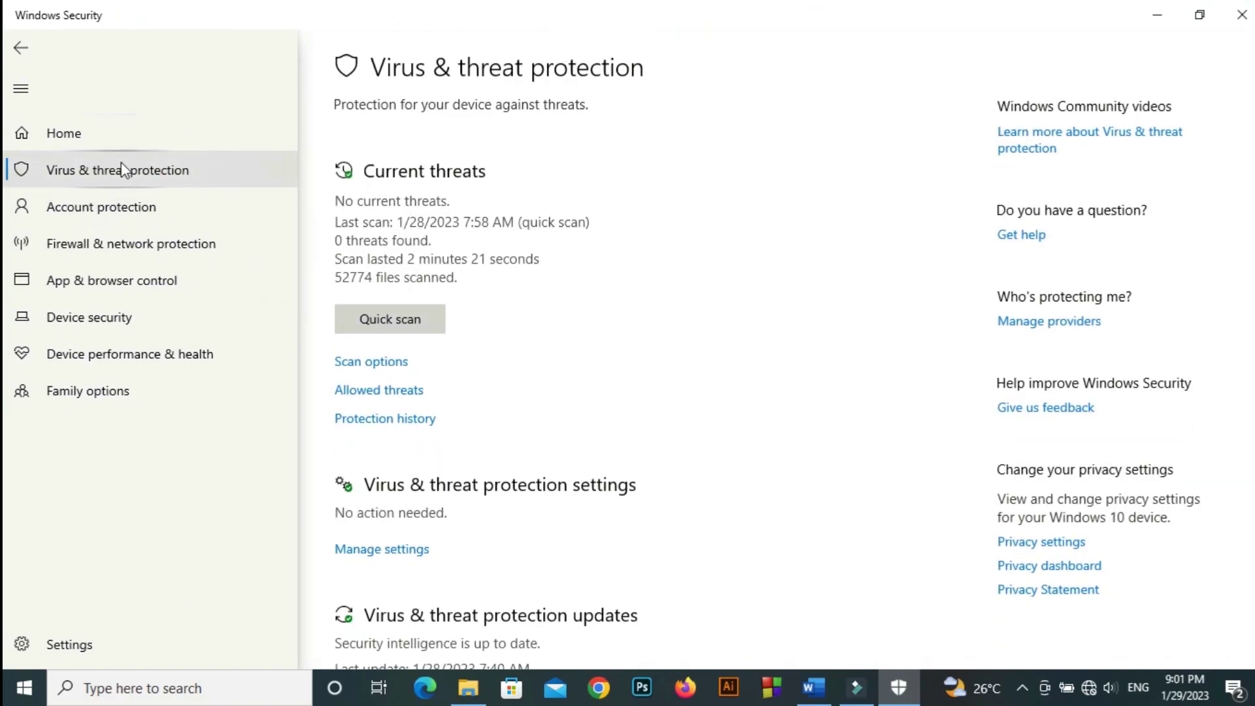
pyautogui.click(21, 50)
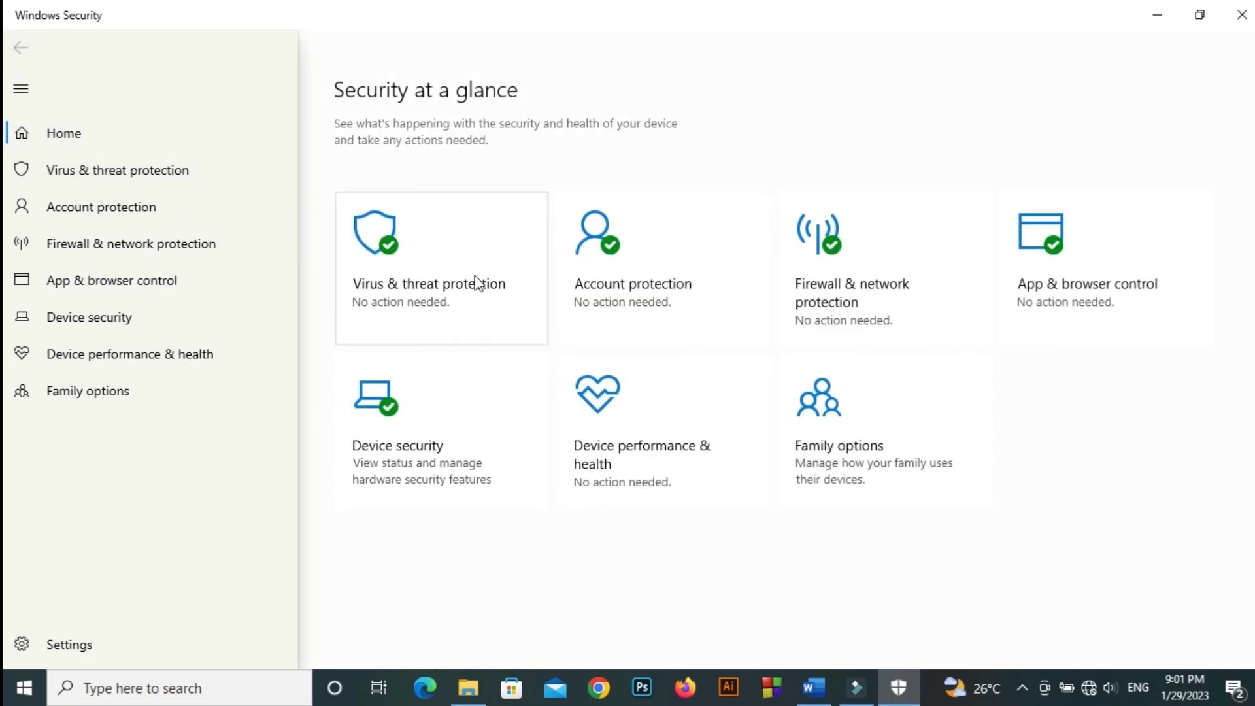
pyautogui.click(476, 282)
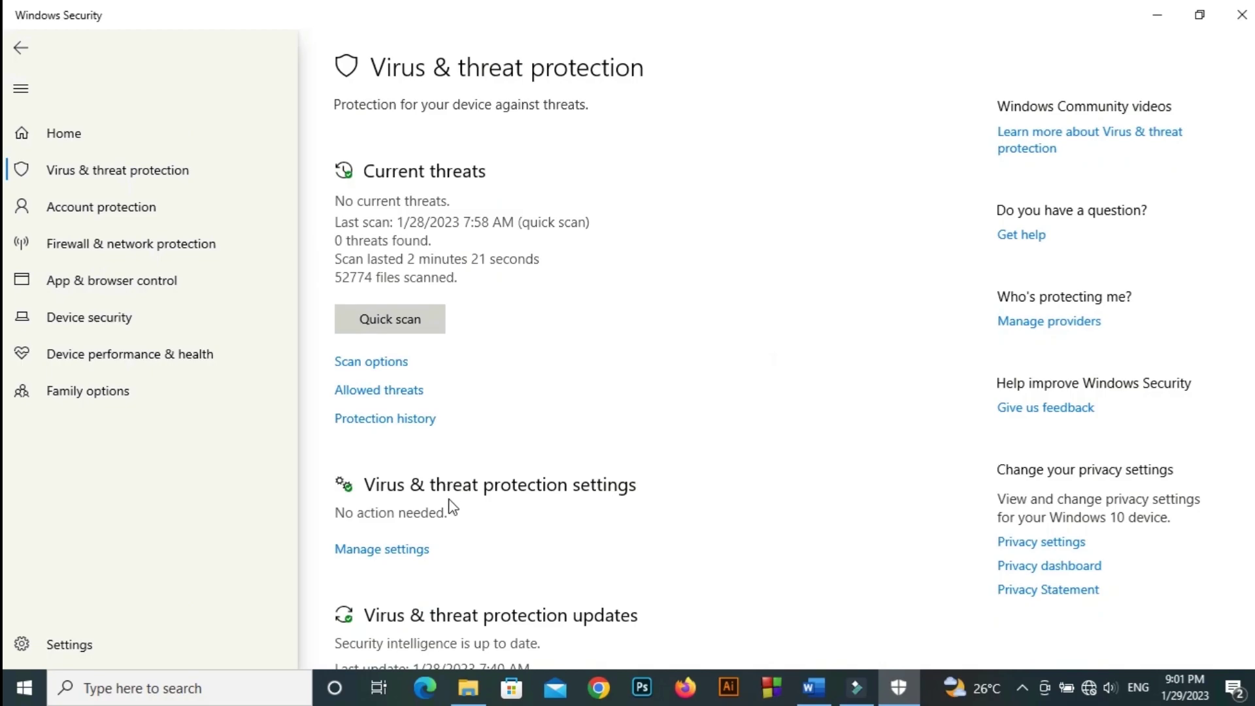
pyautogui.scroll(-2, 451, 507)
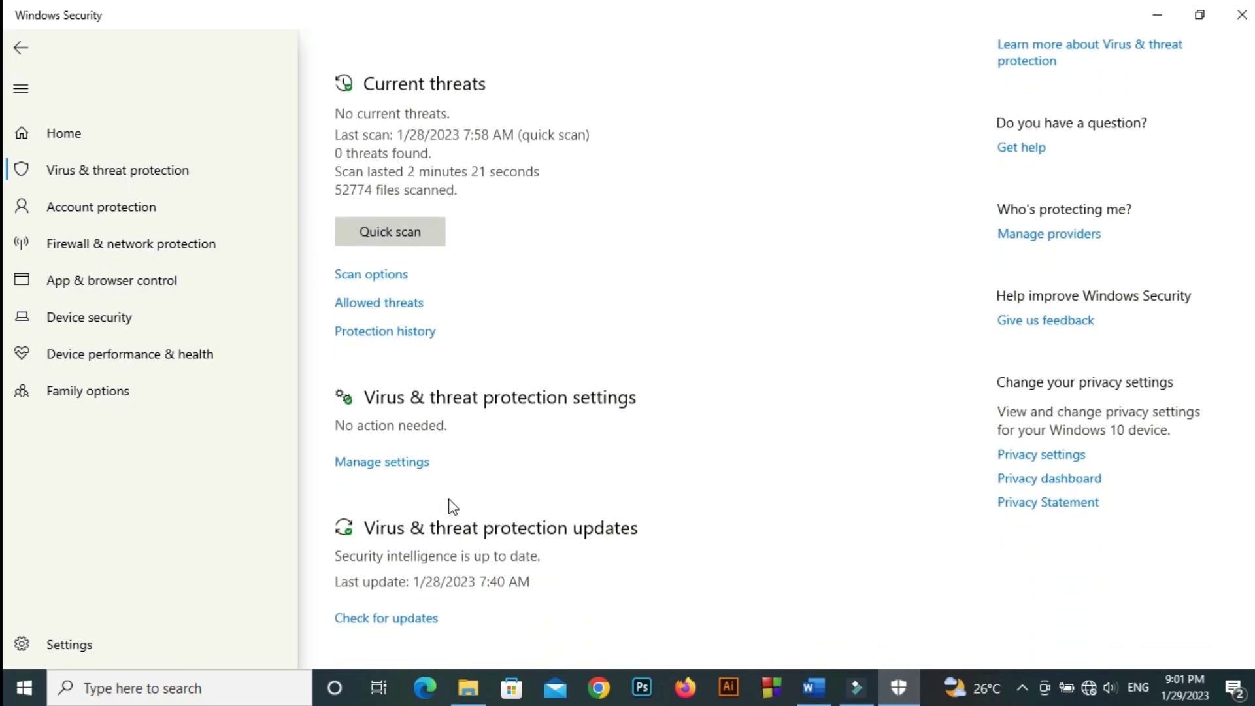
# Switch Real-time protection off under Manage settings, then return to the overview.
pyautogui.click(403, 465)
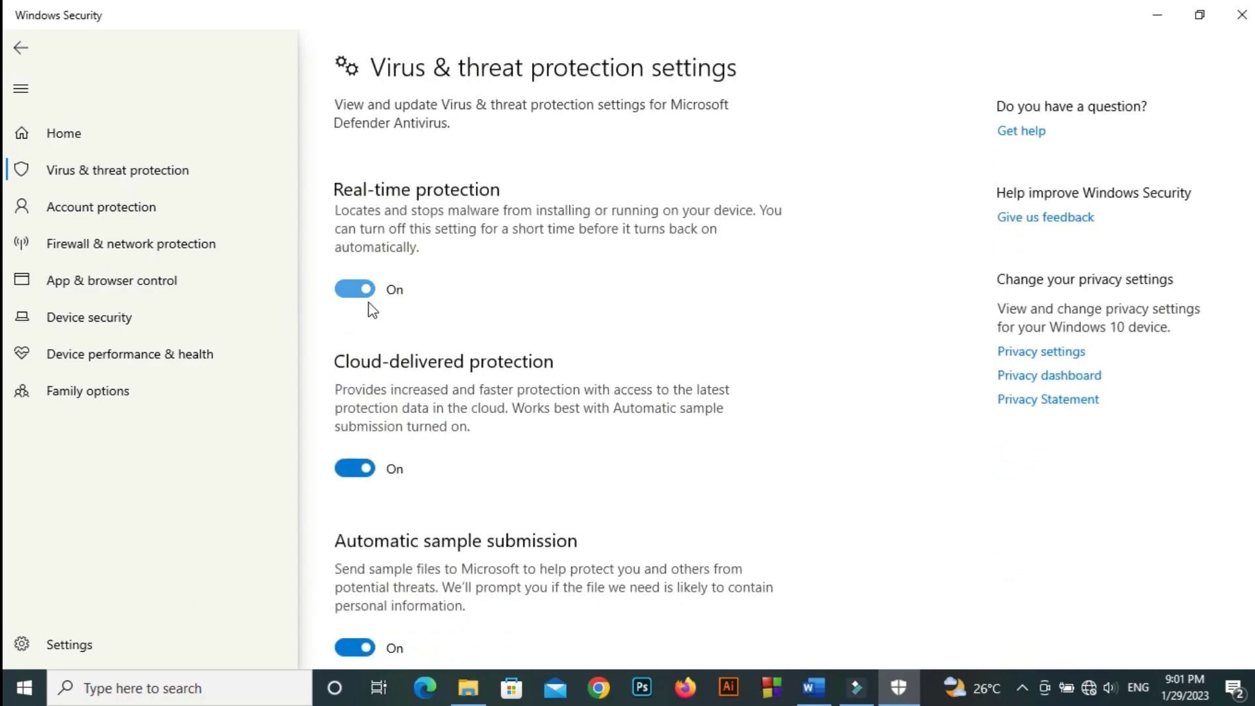
pyautogui.click(370, 289)
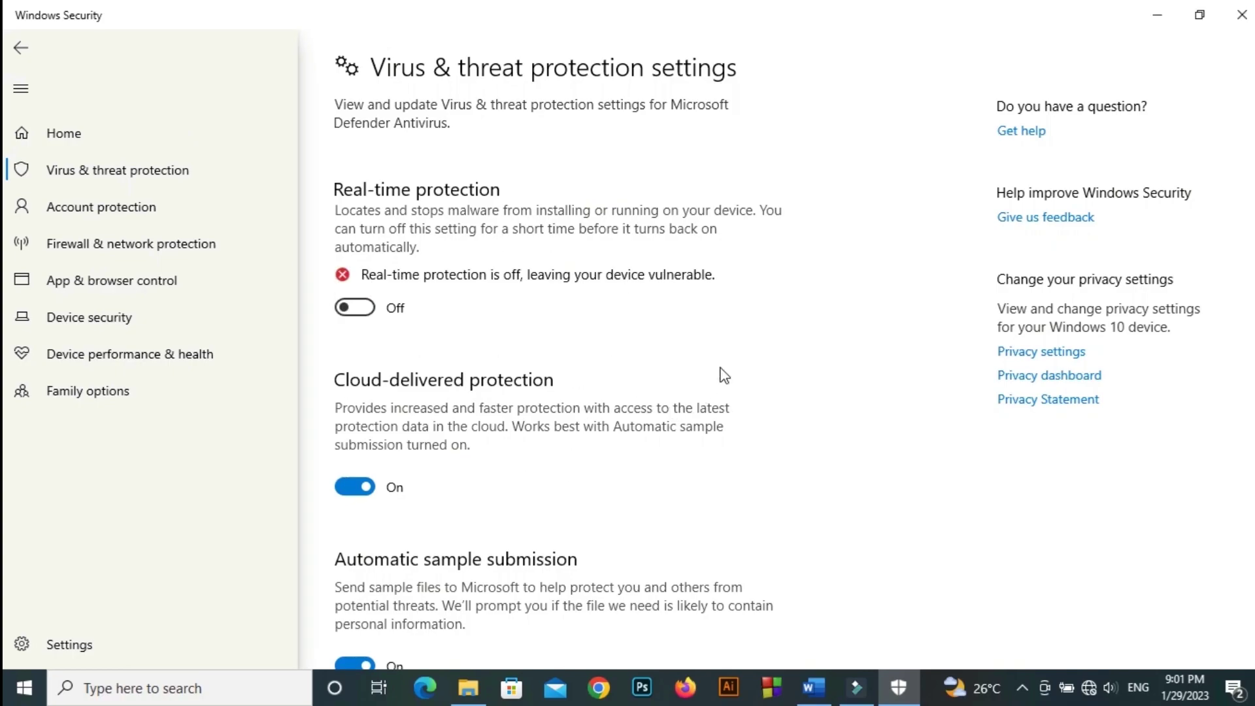
pyautogui.hotkey('alt', 'Left')
pyautogui.scroll(-3, 614, 499)
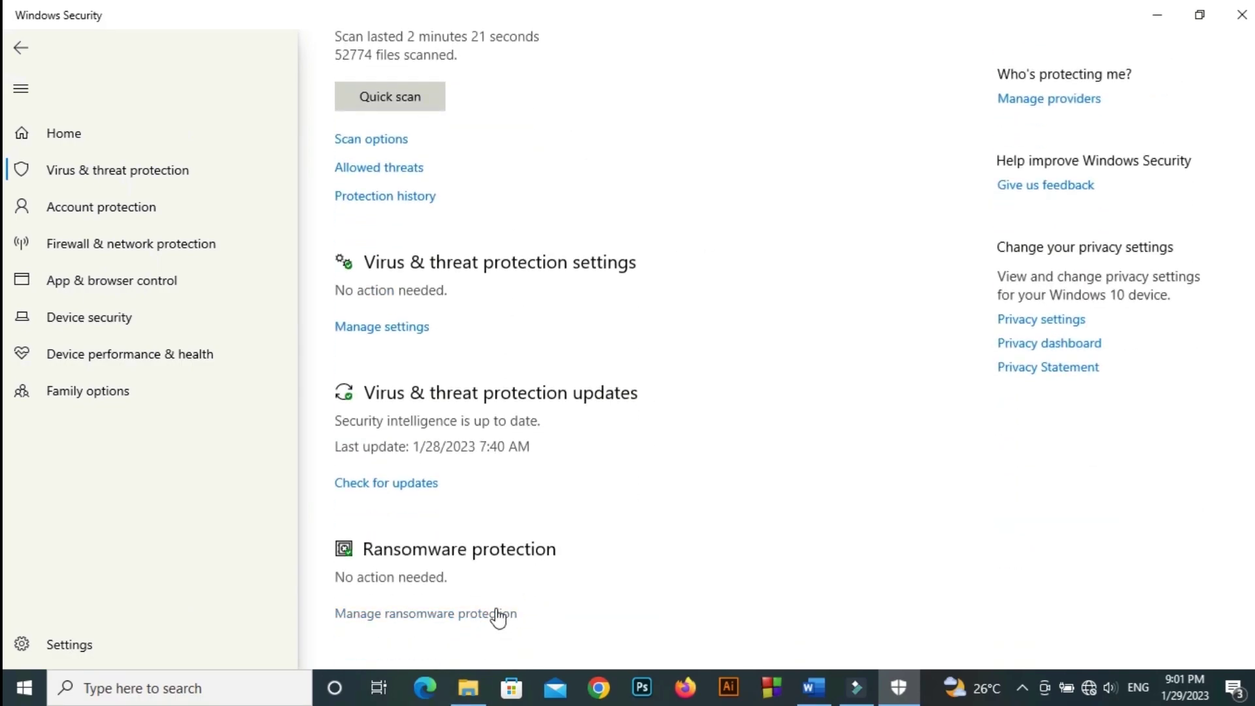
# Turn Controlled folder access on and start adding an allowed app via Browse all apps.
pyautogui.click(489, 617)
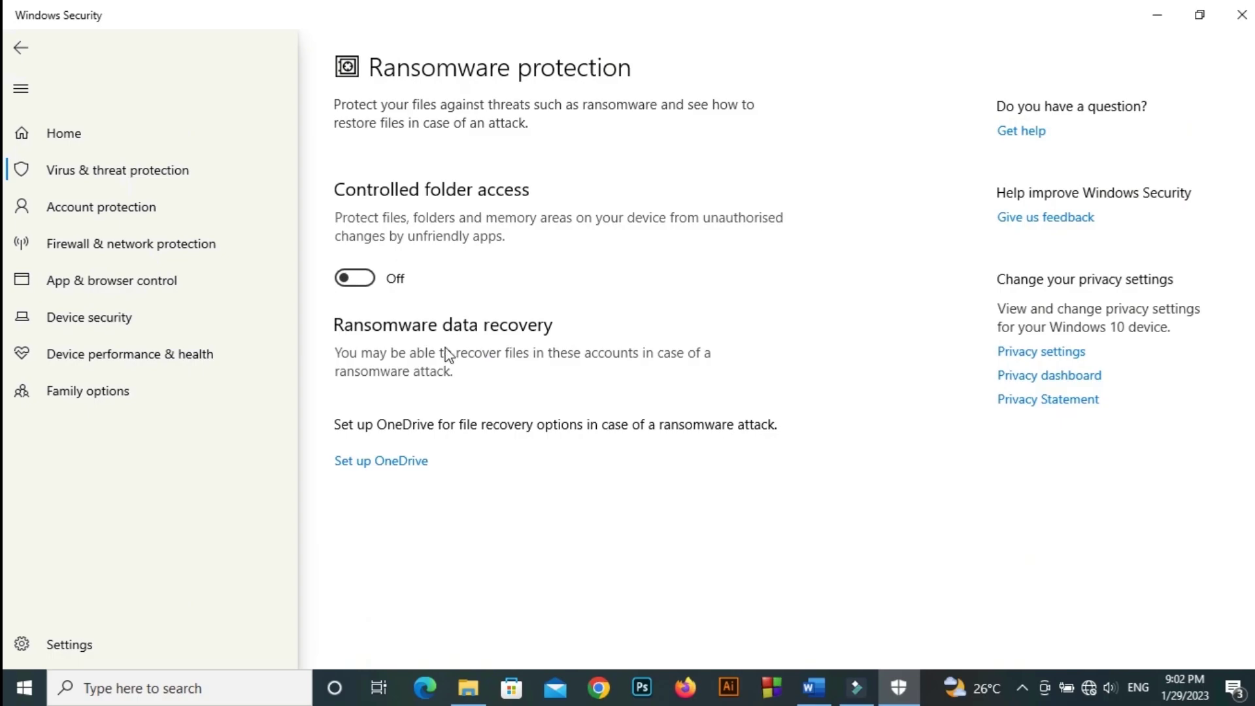
pyautogui.click(368, 280)
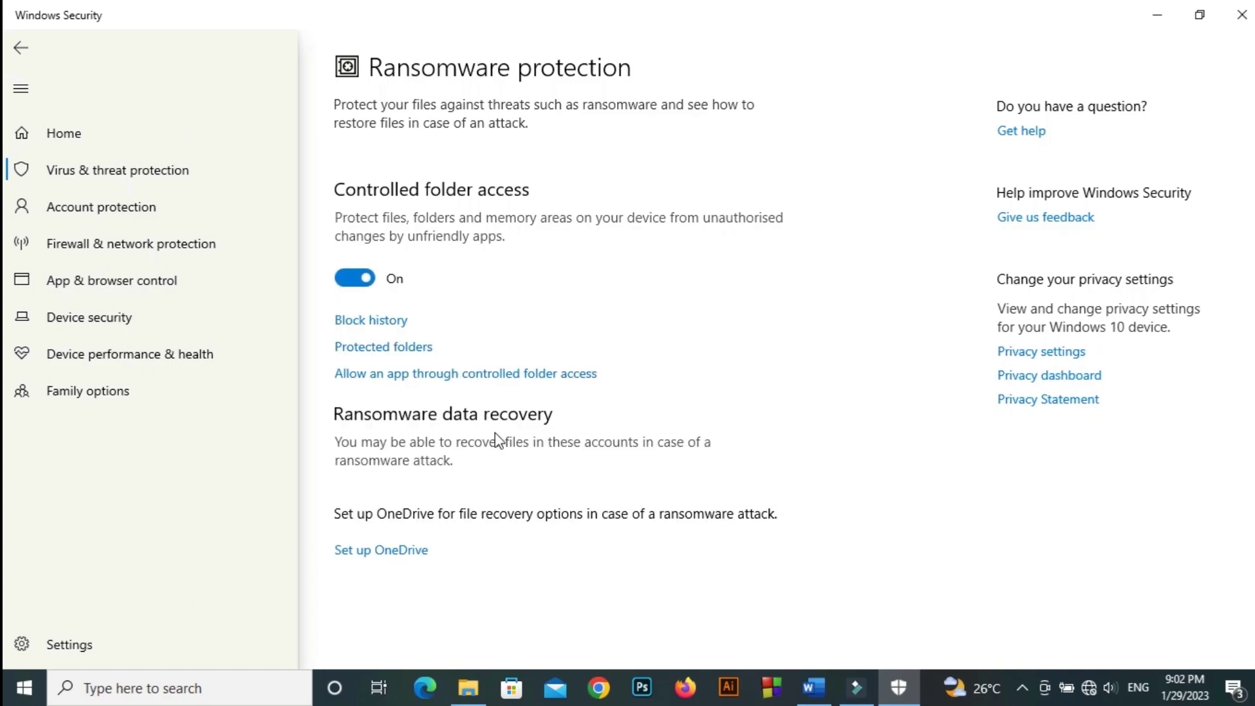
pyautogui.click(456, 375)
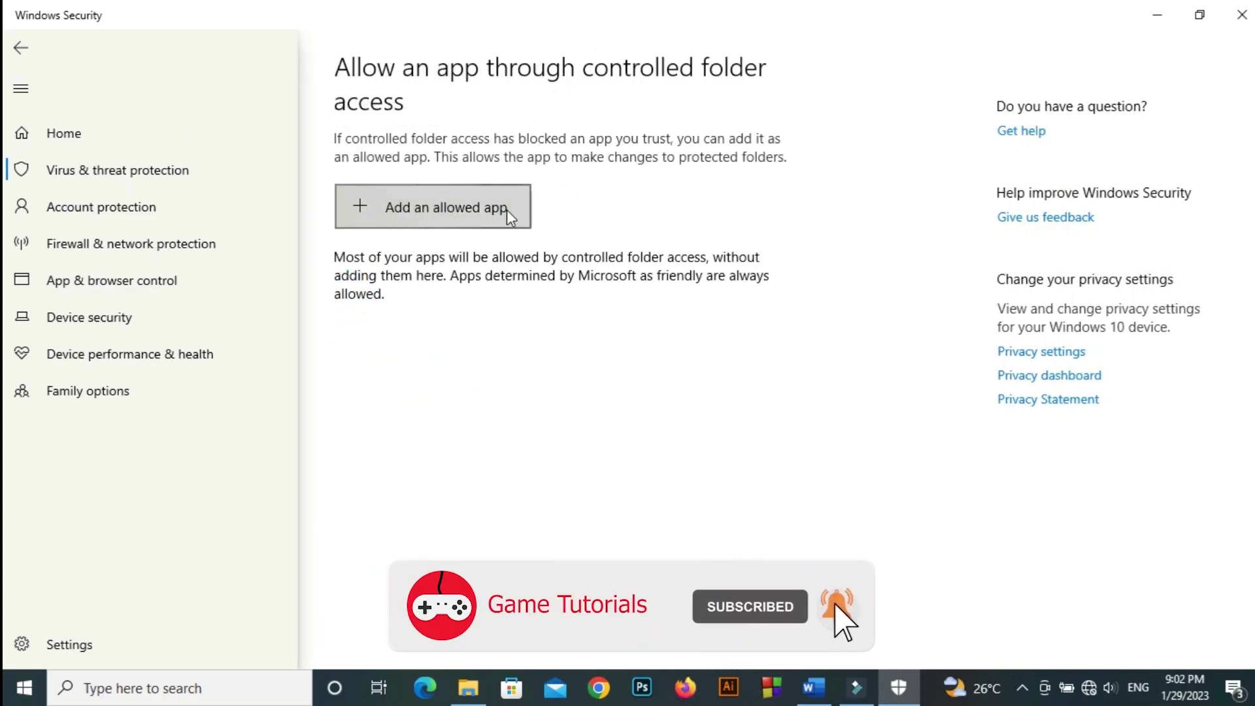
pyautogui.click(484, 206)
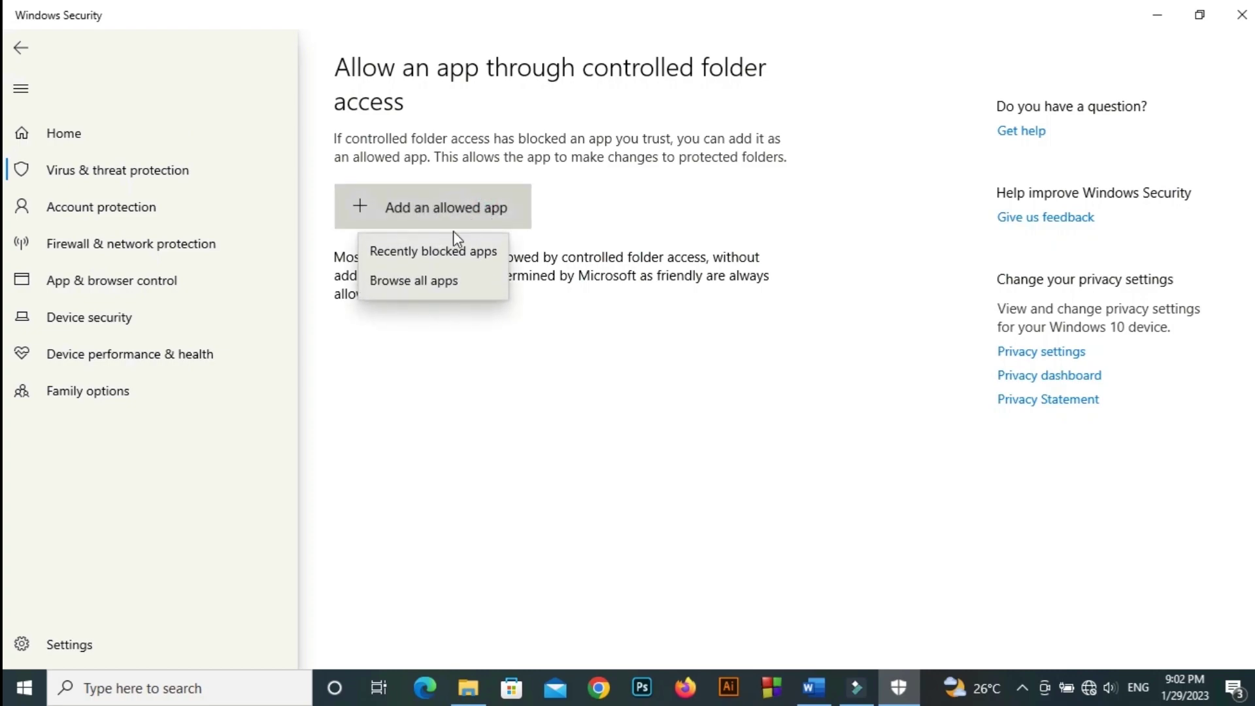
pyautogui.click(433, 282)
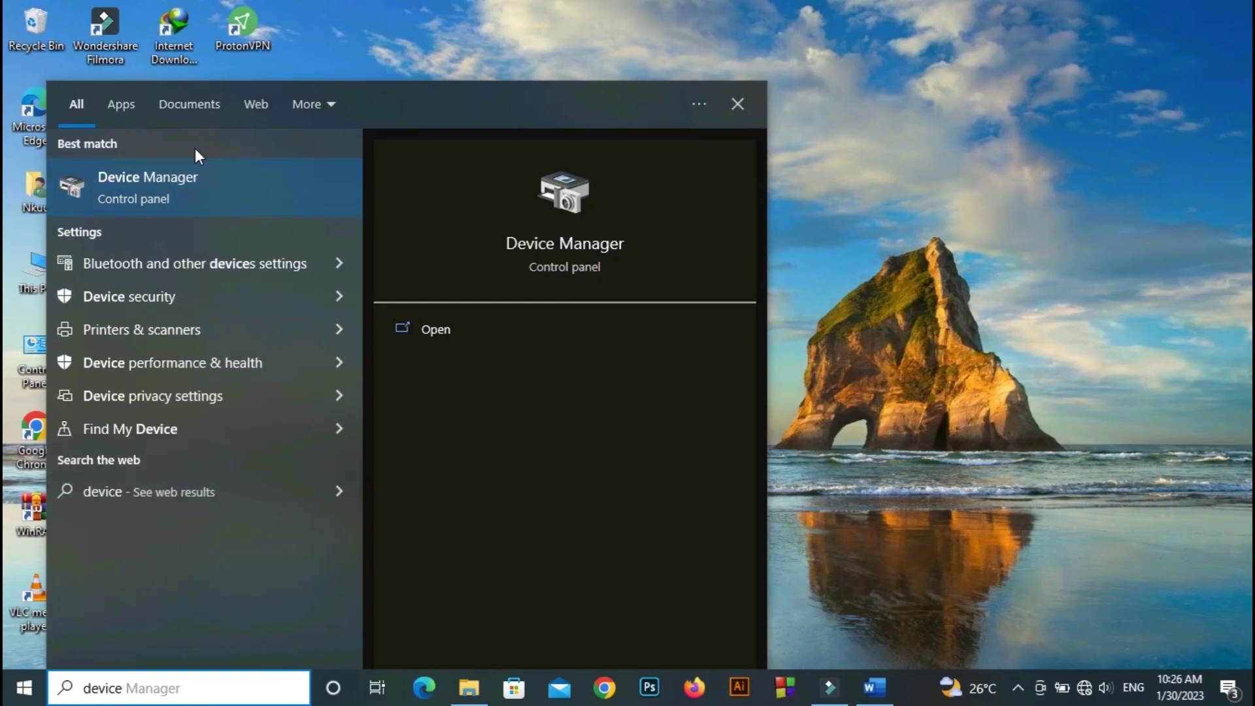
# Open Device Manager maximized and expand Display adapters.
pyautogui.click(172, 187)
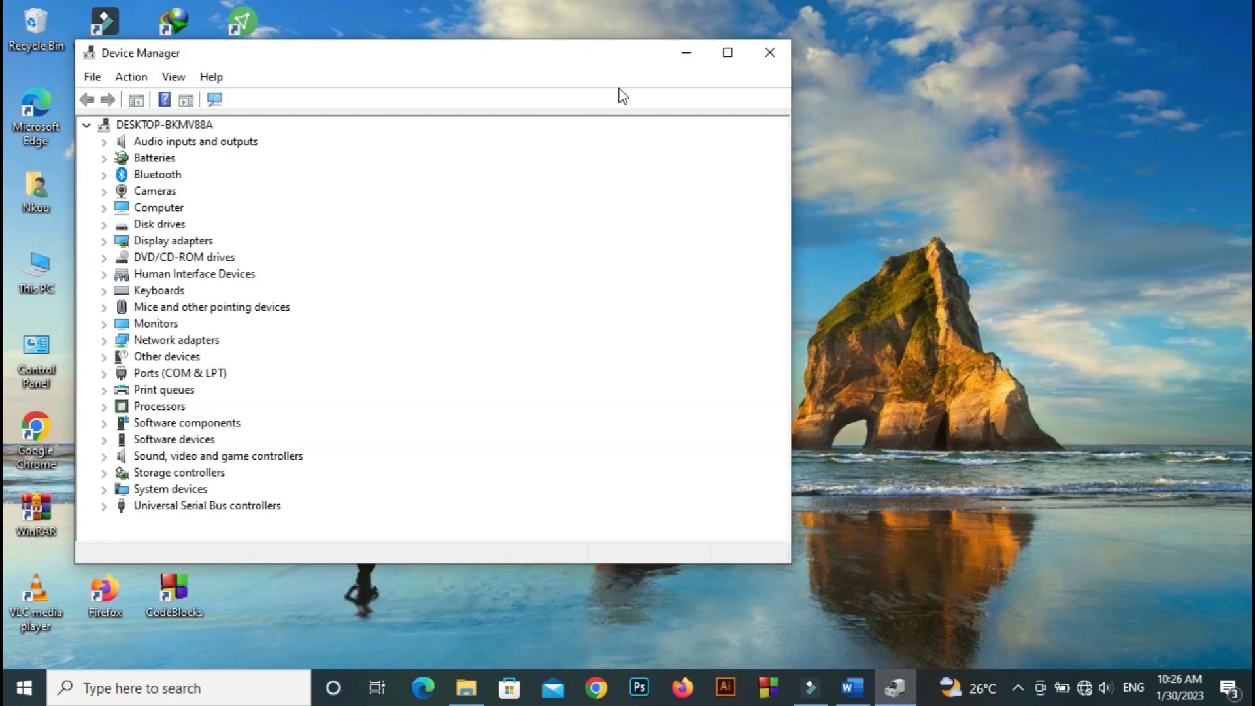
pyautogui.click(728, 52)
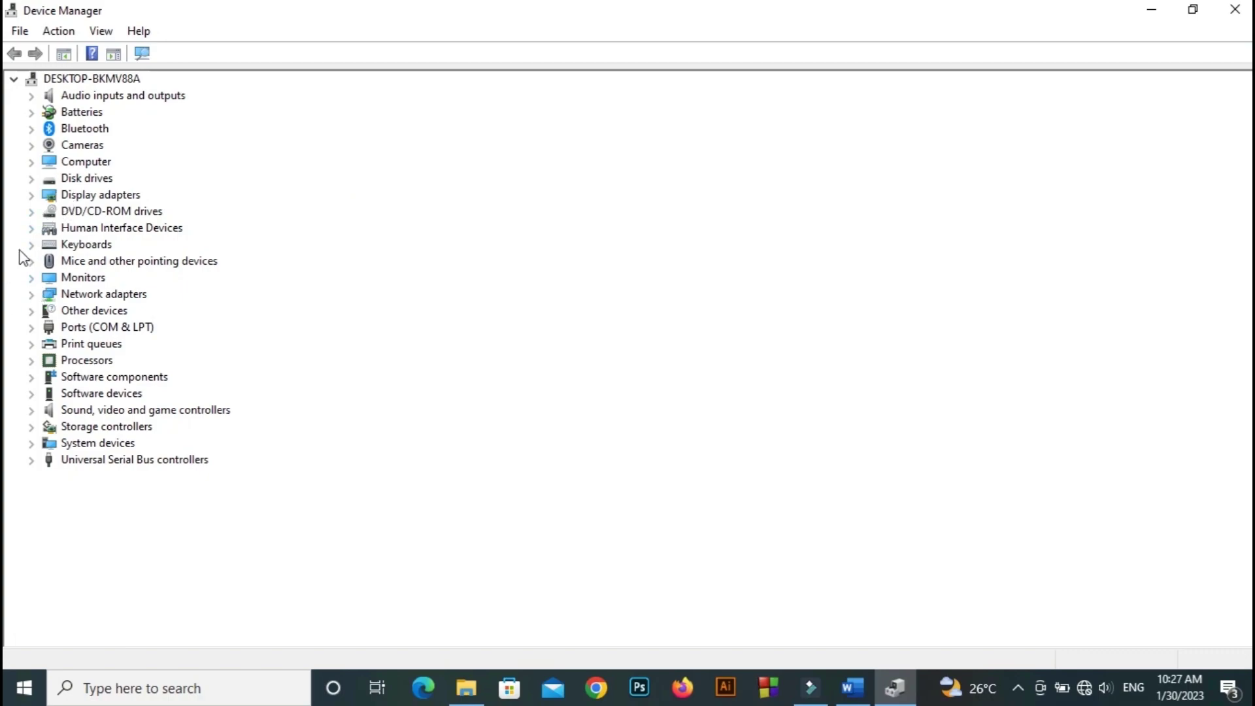
pyautogui.click(31, 195)
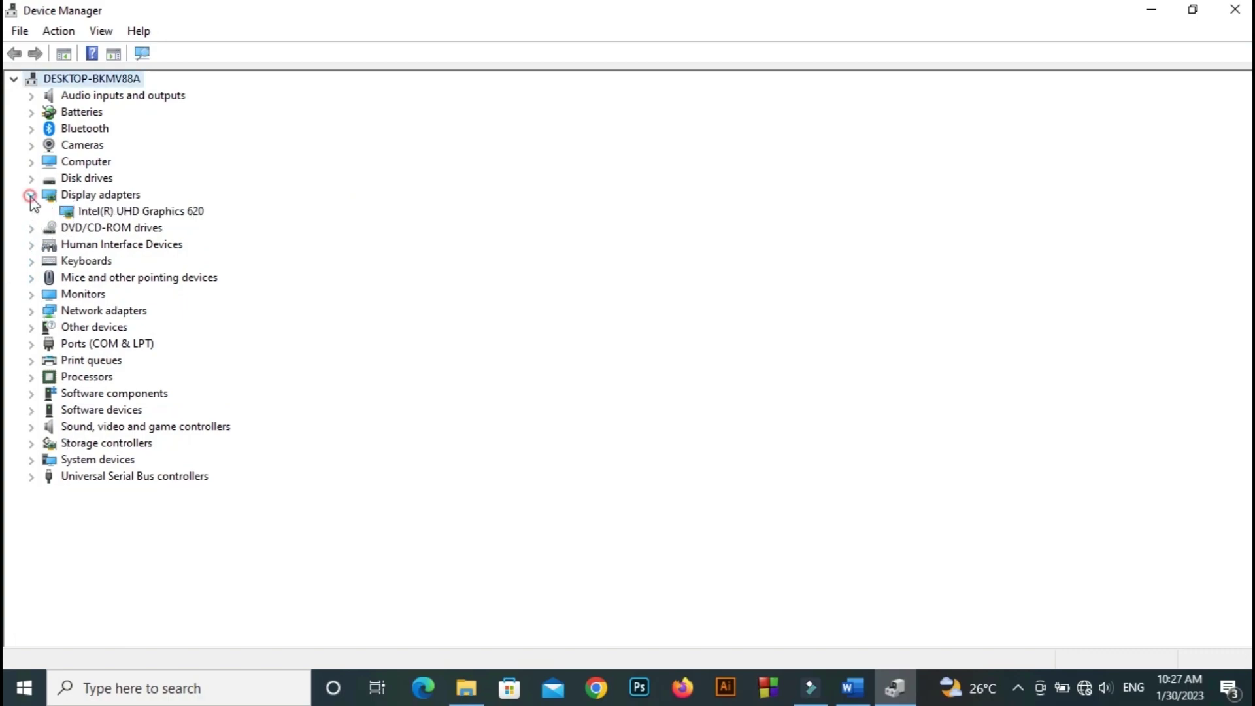
# Auto-search for an Intel(R) UHD Graphics 620 driver update, then expand Sound, video and game controllers.
pyautogui.click(188, 210)
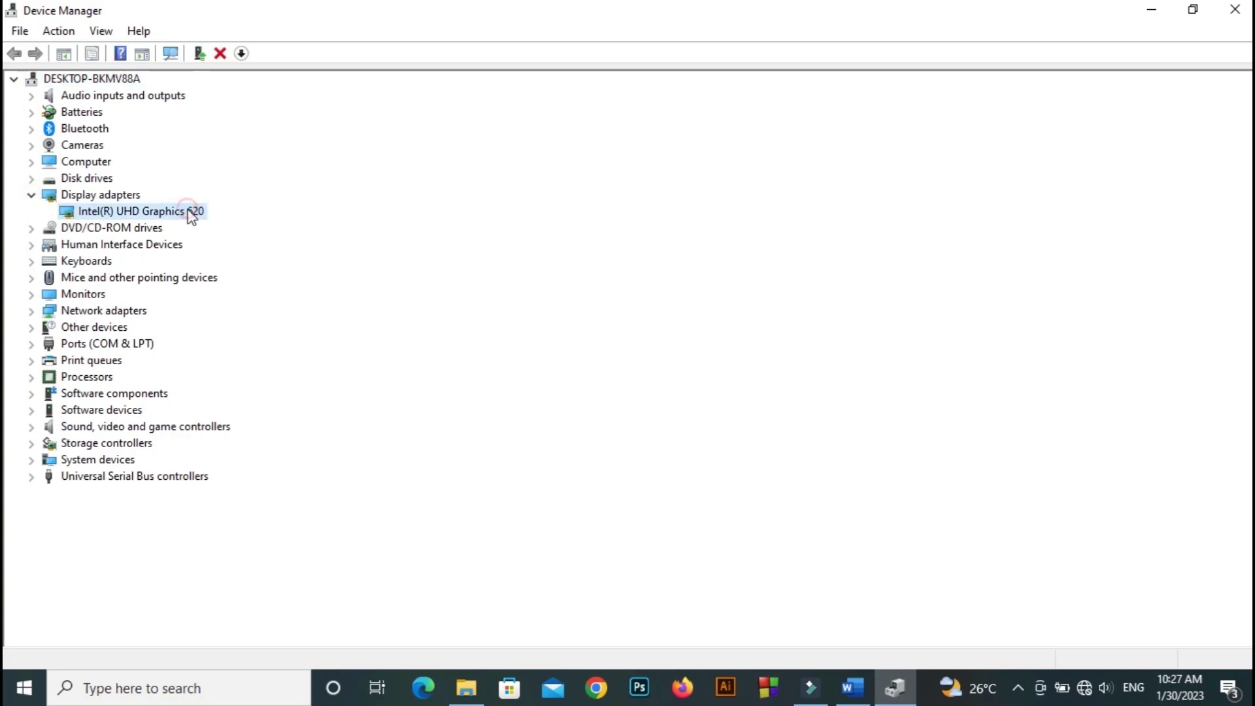
pyautogui.rightClick(189, 211)
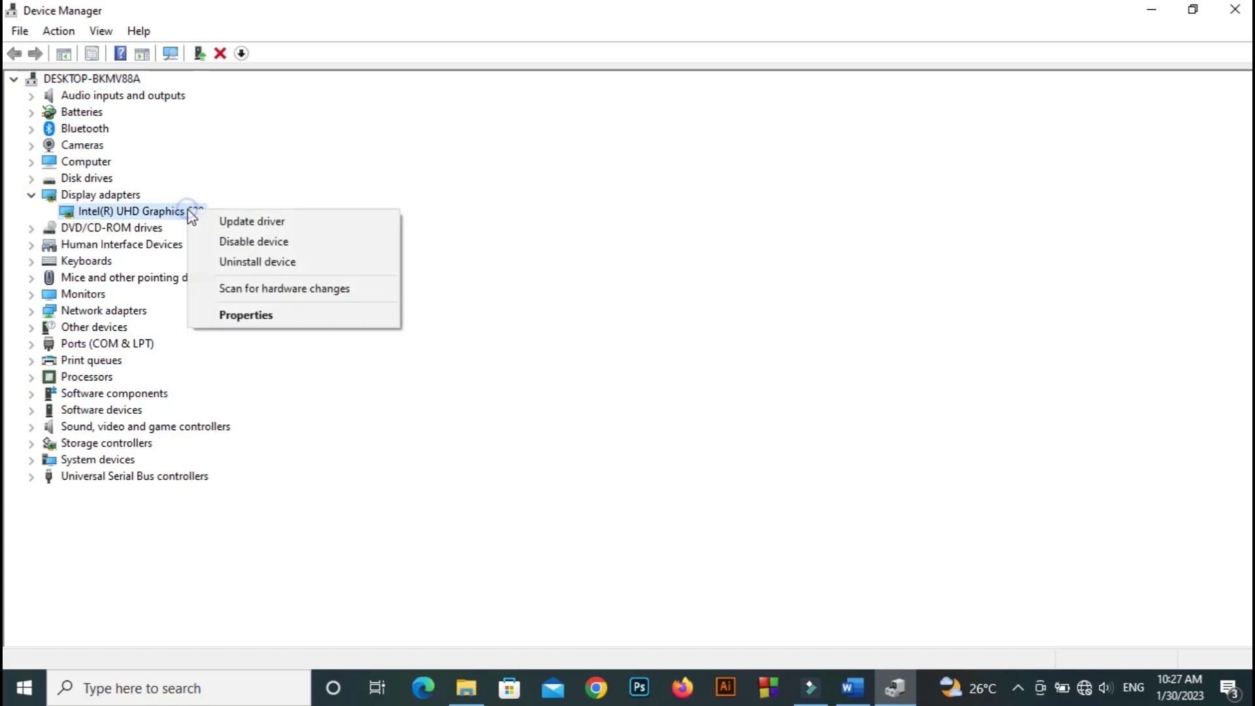
pyautogui.click(265, 223)
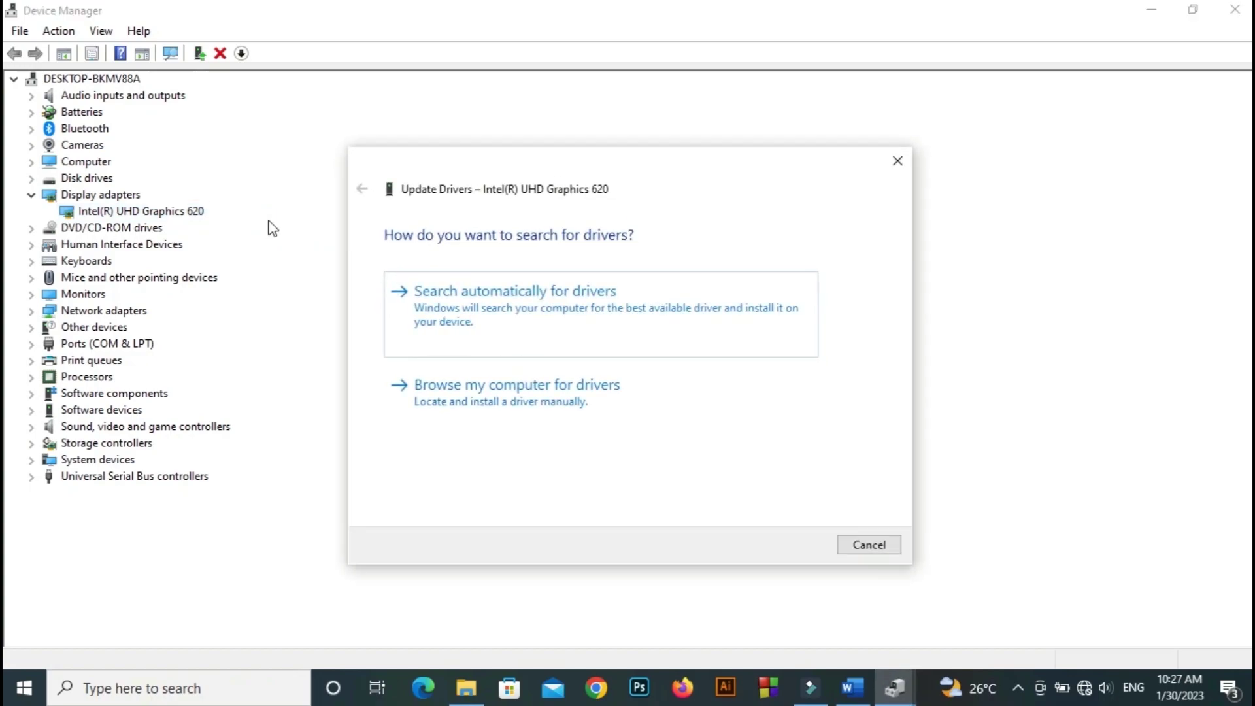
pyautogui.click(612, 297)
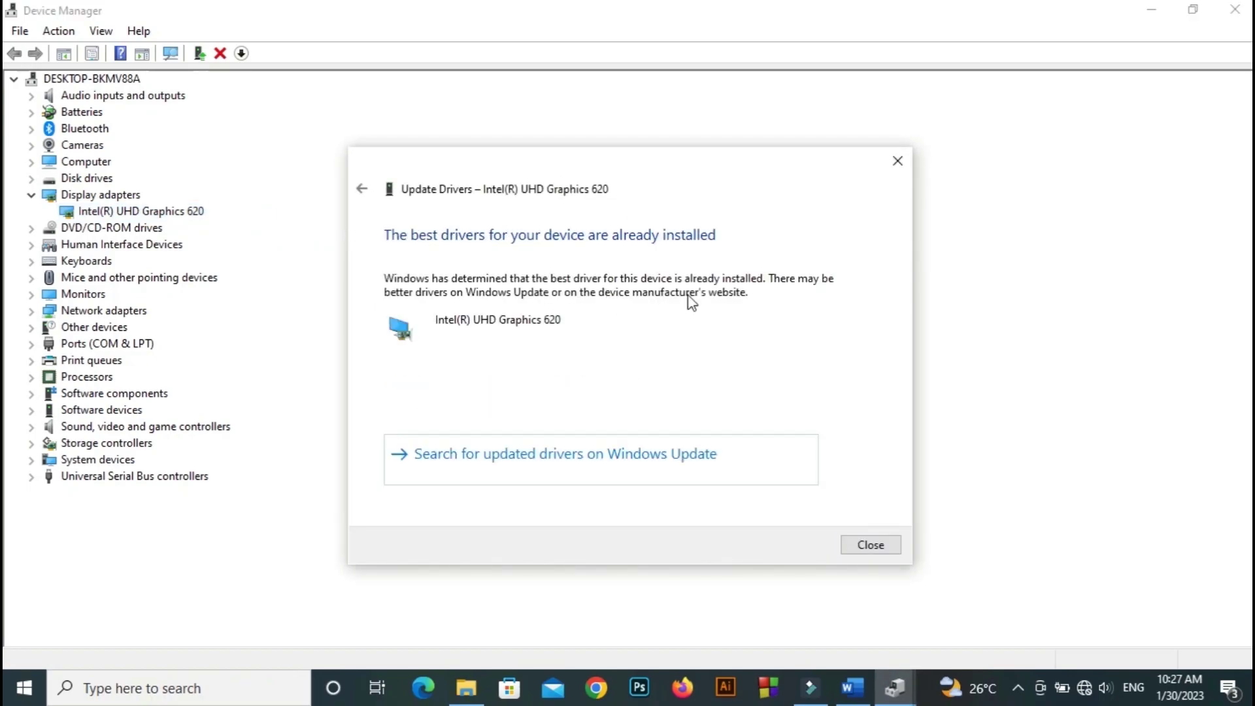
pyautogui.click(871, 547)
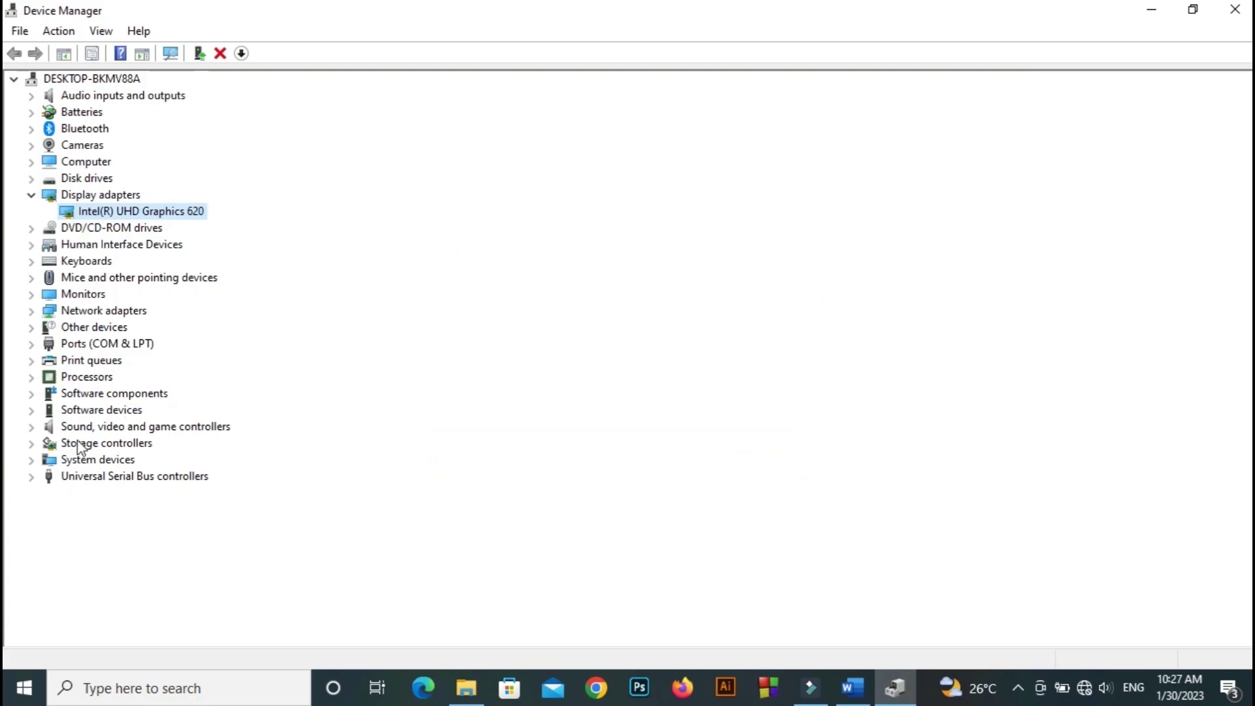
pyautogui.click(31, 426)
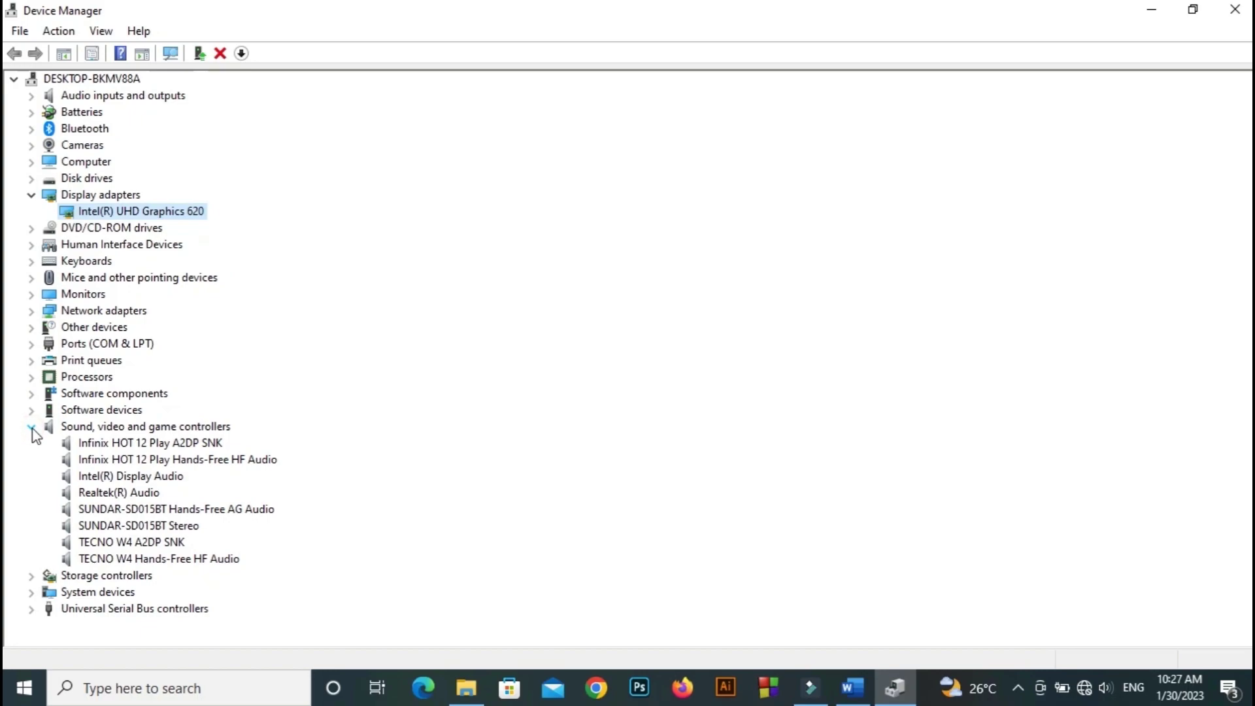
# Auto-search for an Intel(R) Display Audio driver update and close the wizard.
pyautogui.rightClick(168, 481)
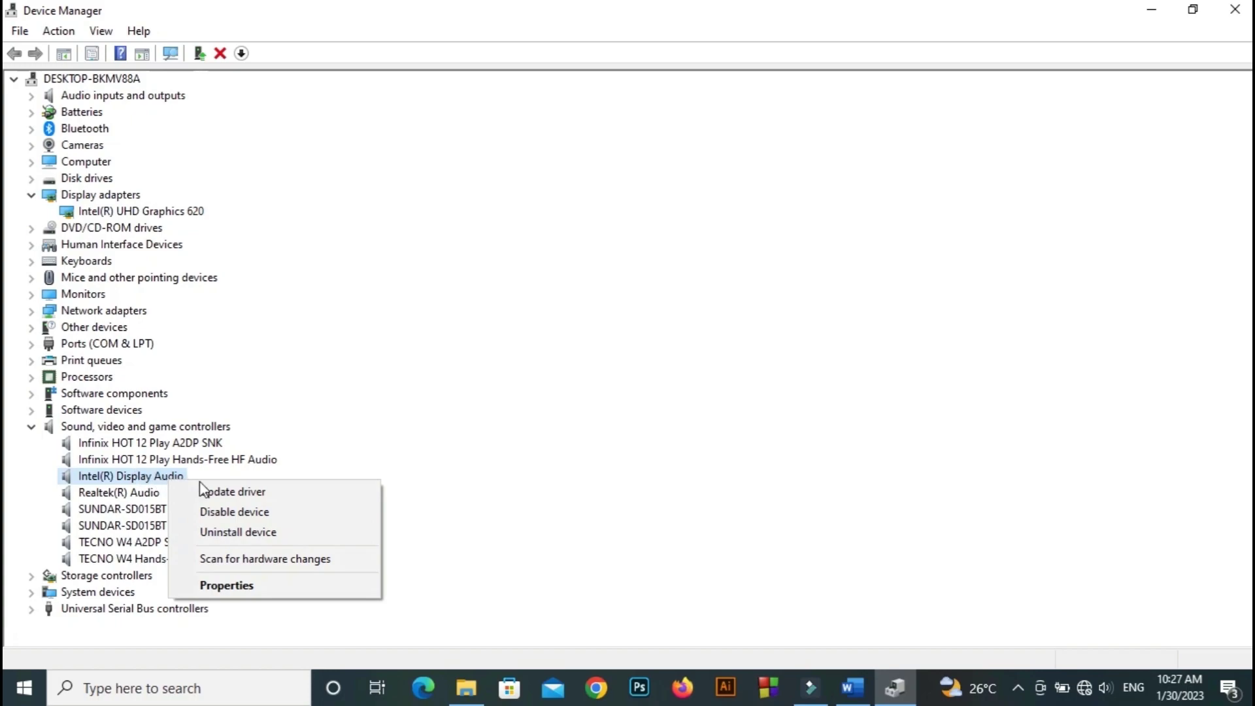
pyautogui.click(280, 497)
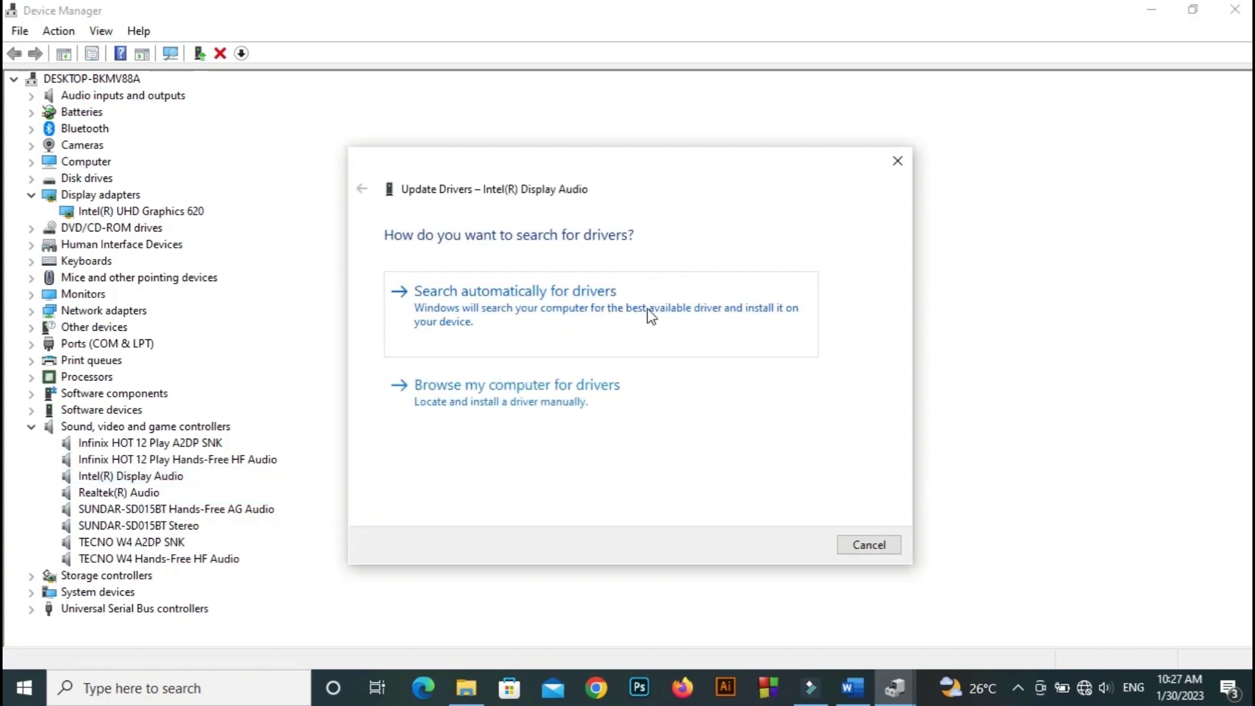
pyautogui.click(666, 298)
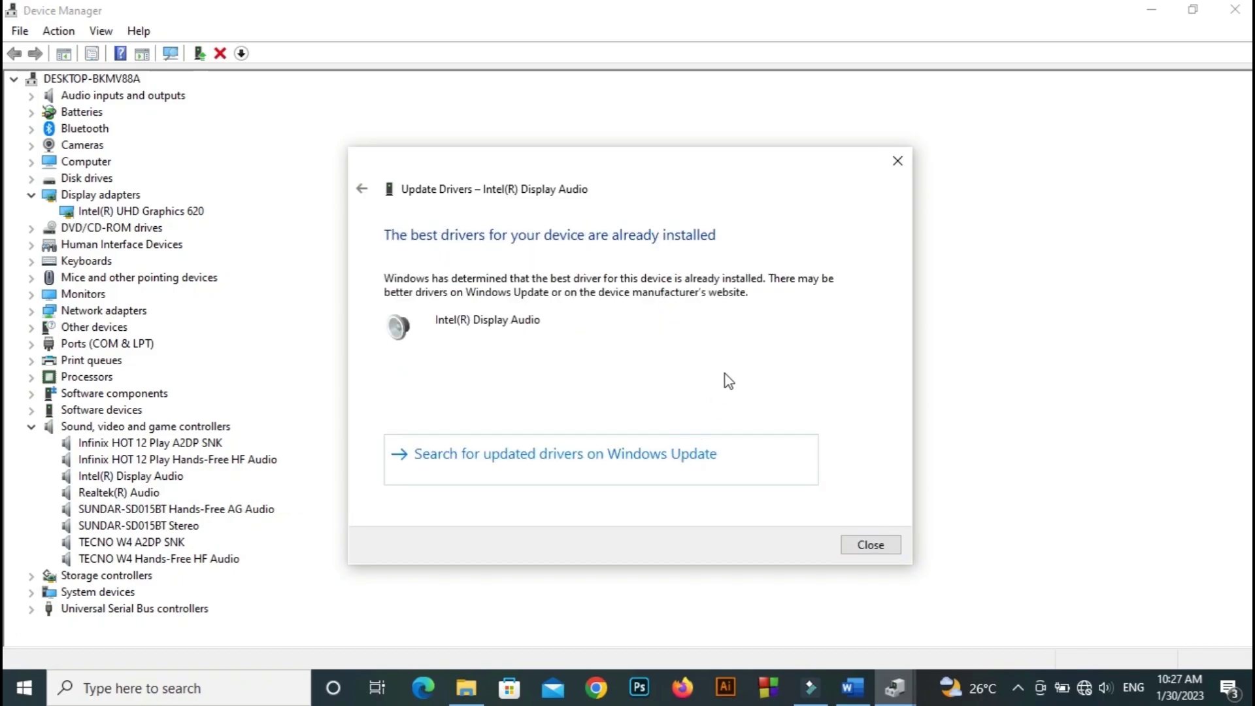
pyautogui.click(889, 547)
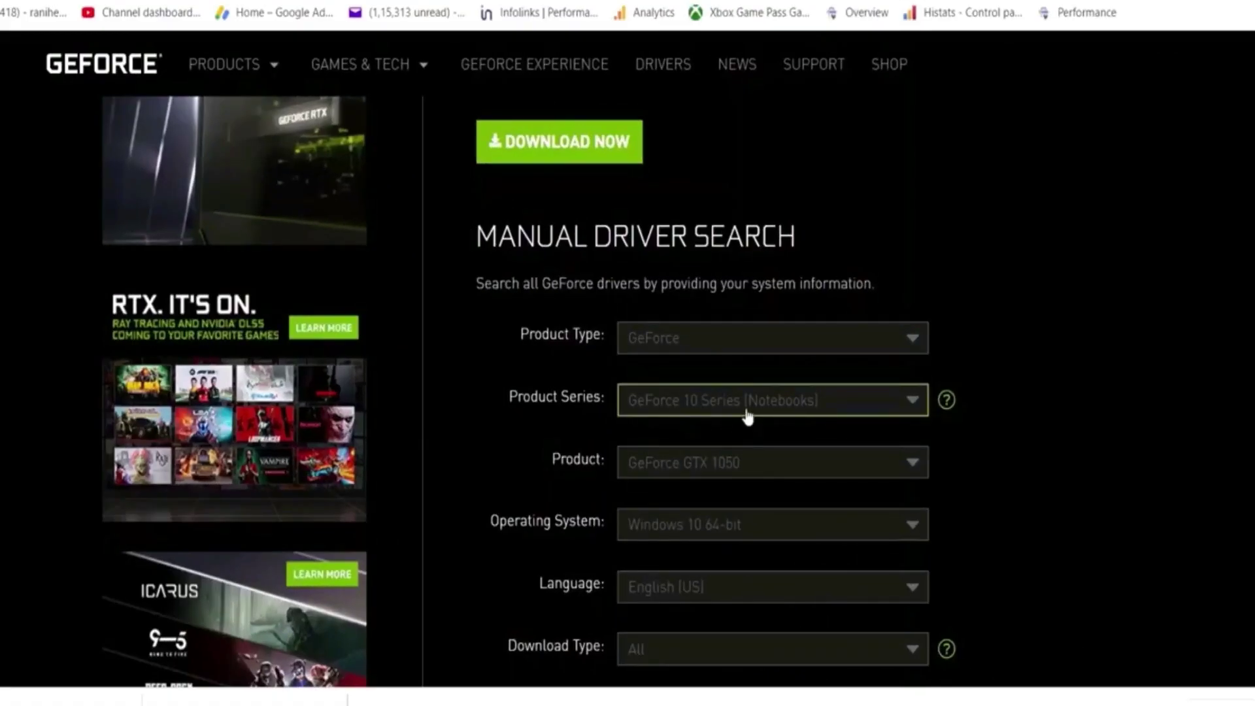
# Choose the GeForce product series, product and Windows 10 64-bit, then select the Game Ready Driver result.
pyautogui.click(748, 417)
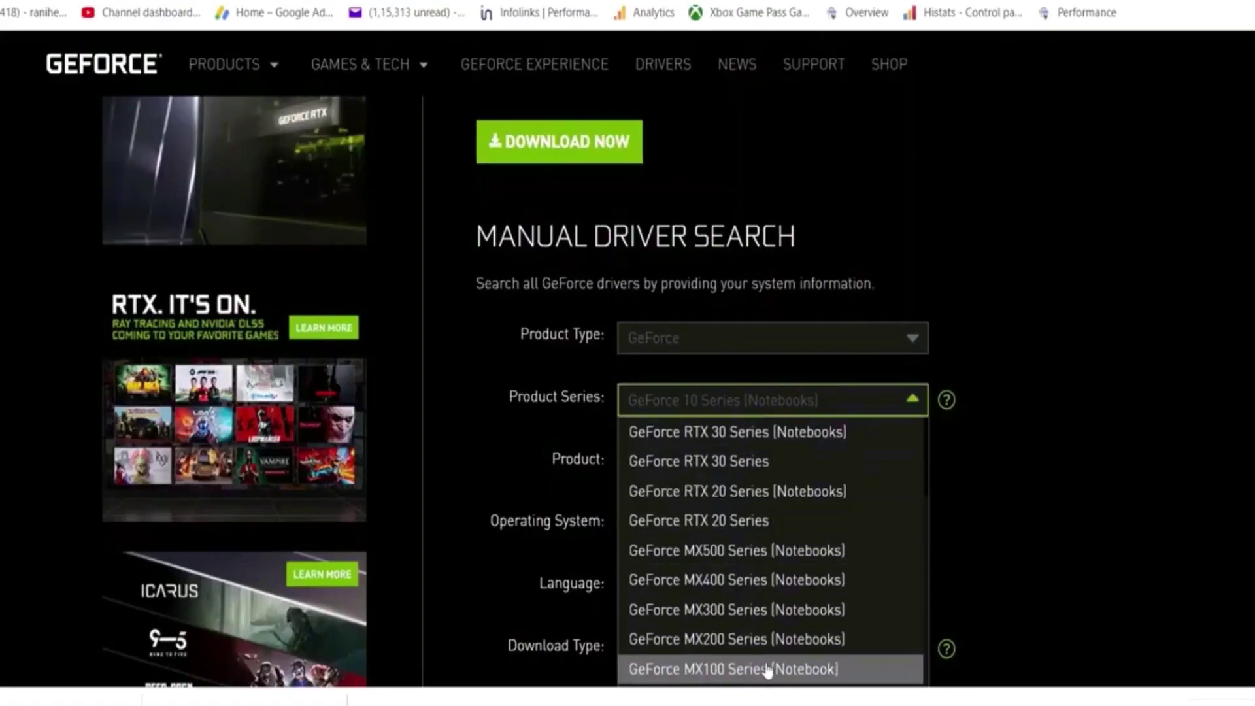
pyautogui.click(990, 450)
pyautogui.click(762, 478)
pyautogui.click(978, 503)
pyautogui.scroll(-3, 976, 481)
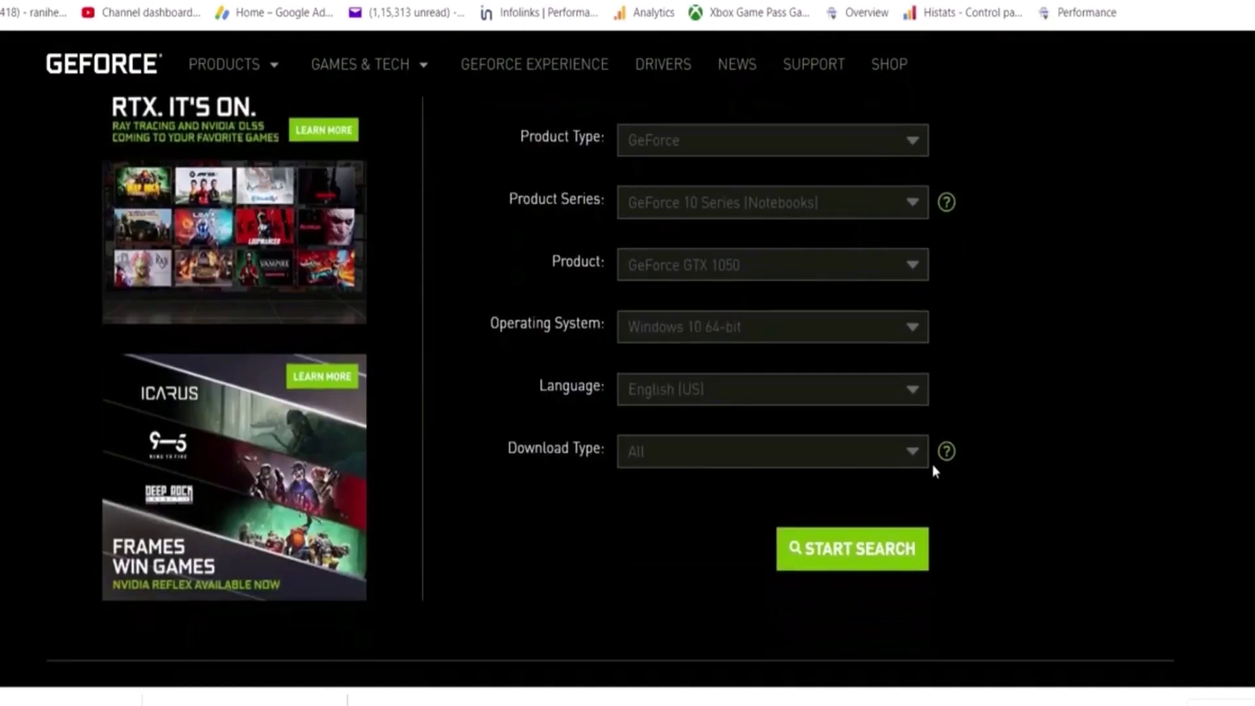
pyautogui.click(703, 327)
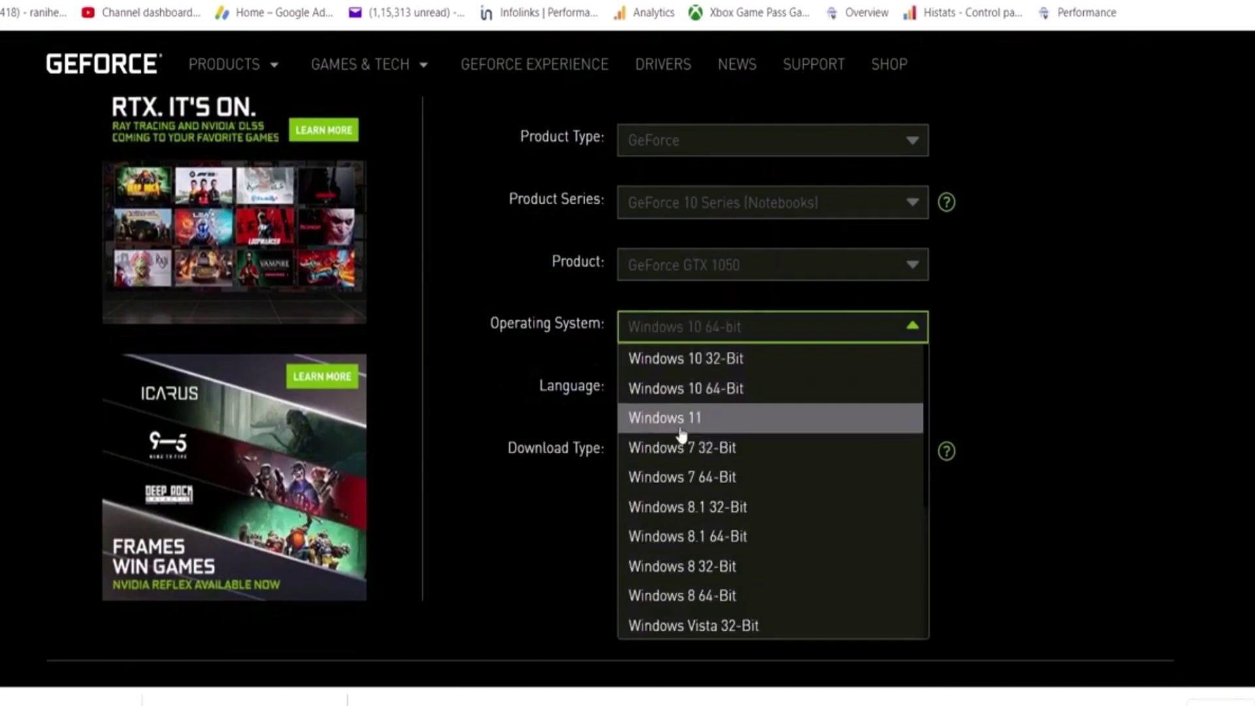
pyautogui.click(1058, 384)
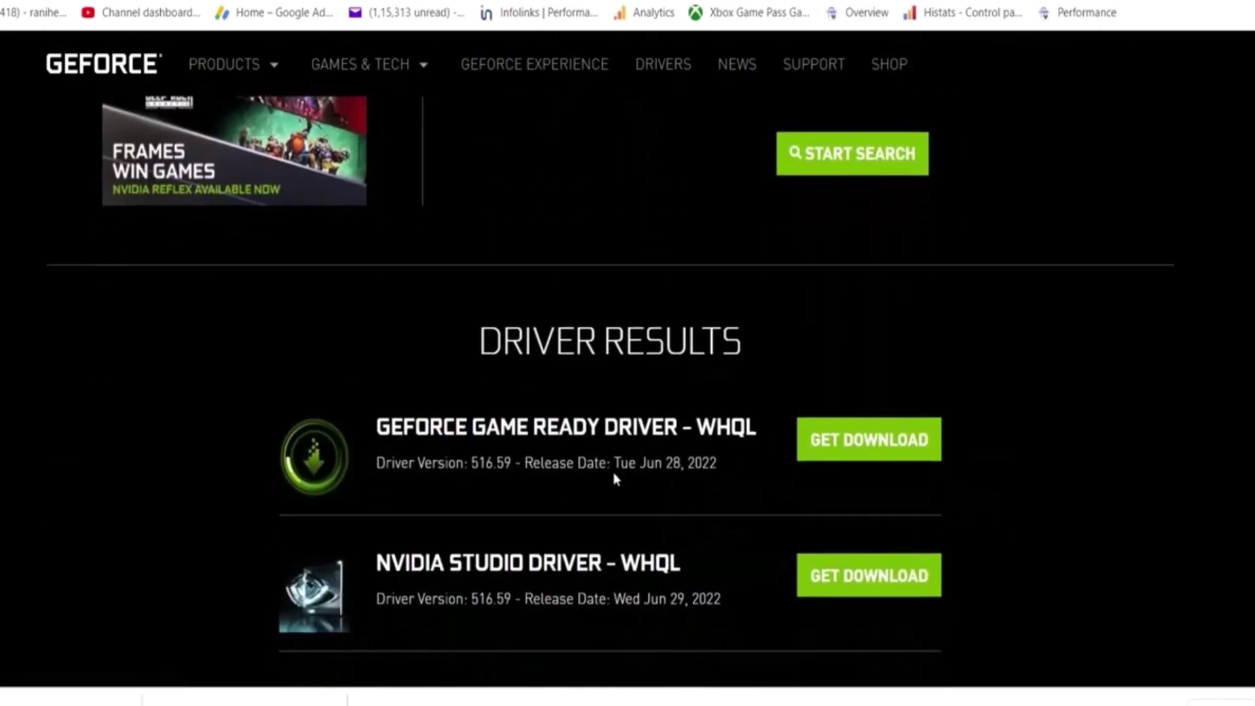
pyautogui.moveTo(380, 429); pyautogui.dragTo(601, 430)
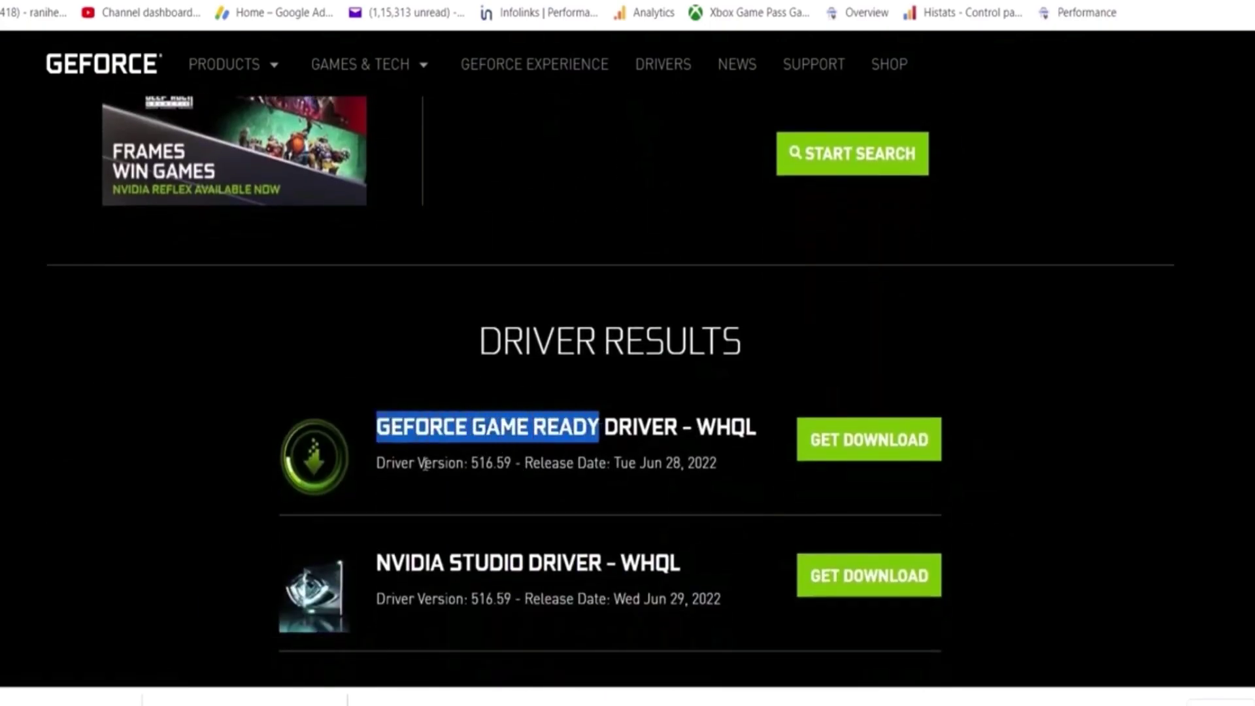
pyautogui.moveTo(426, 464); pyautogui.dragTo(523, 464)
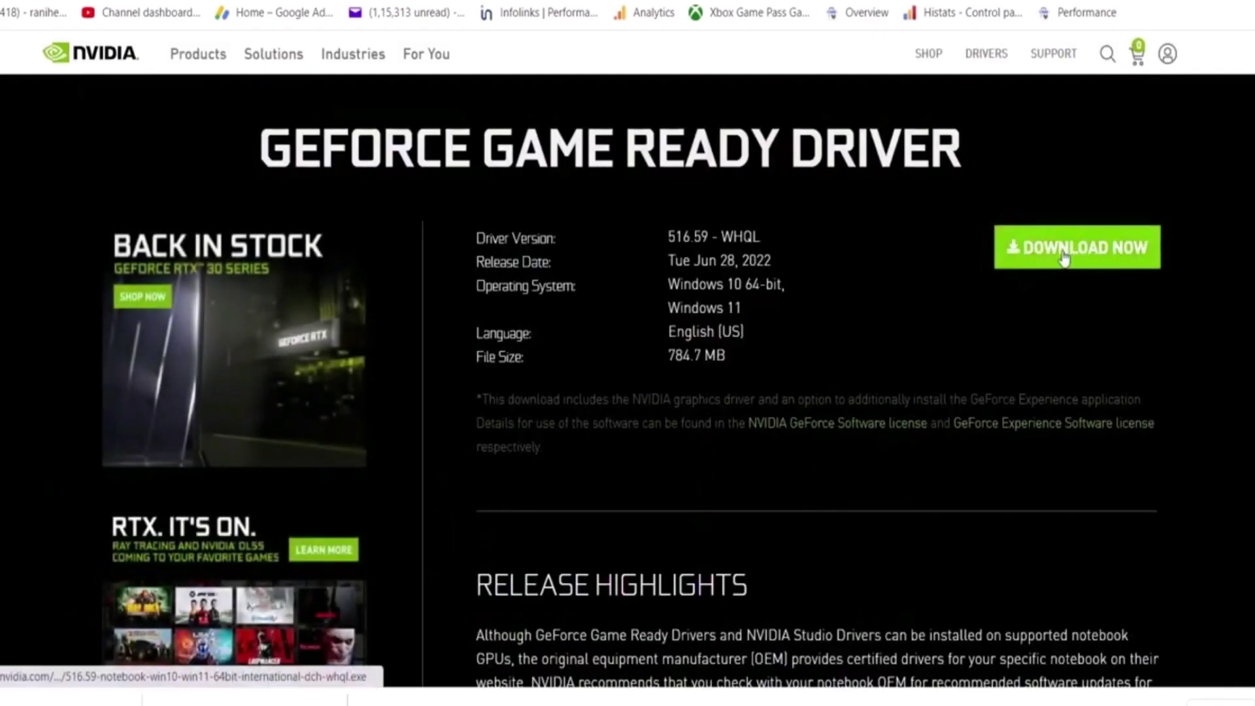
# Download the 516.59 Game Ready driver, accept the NVIDIA license and continue past installation options.
pyautogui.click(1067, 254)
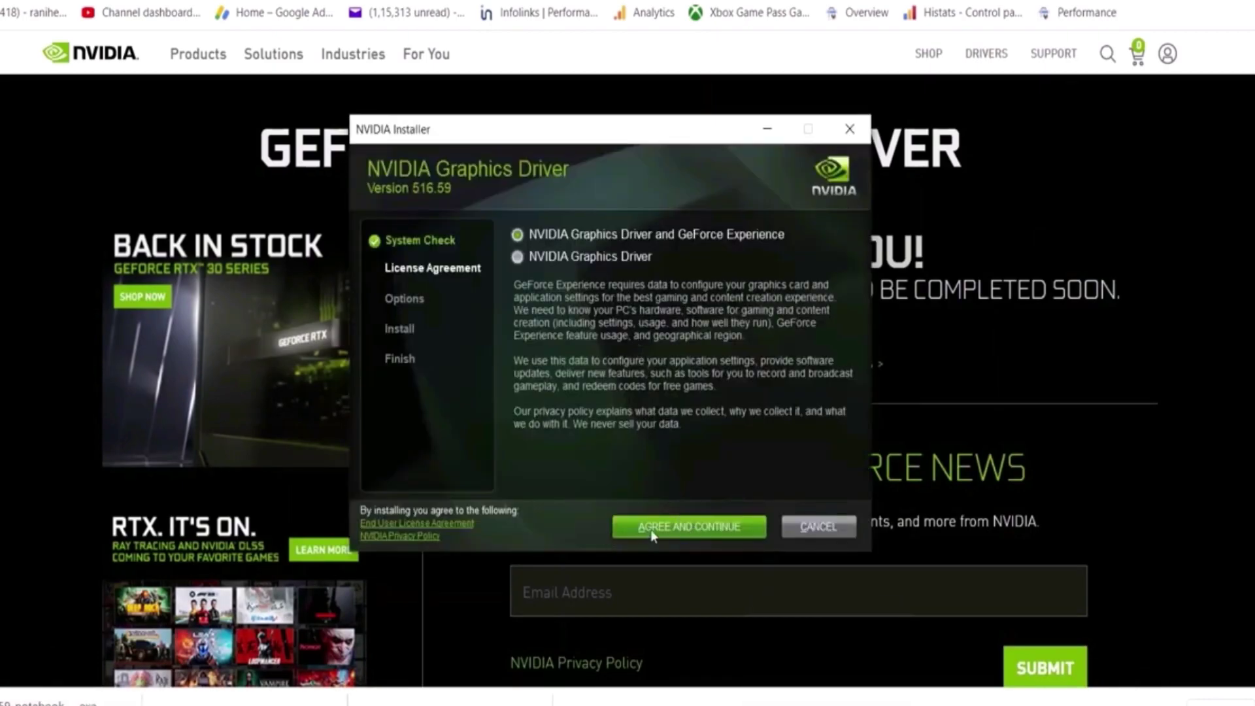
pyautogui.click(652, 520)
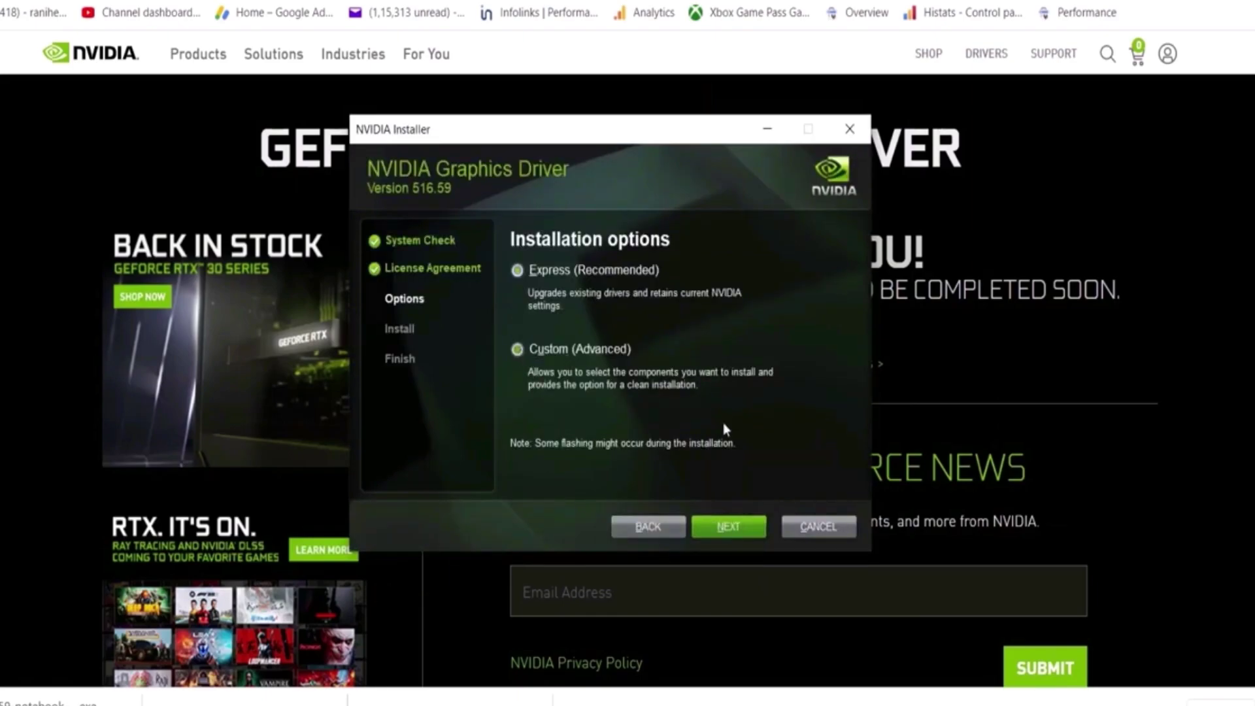
pyautogui.click(739, 538)
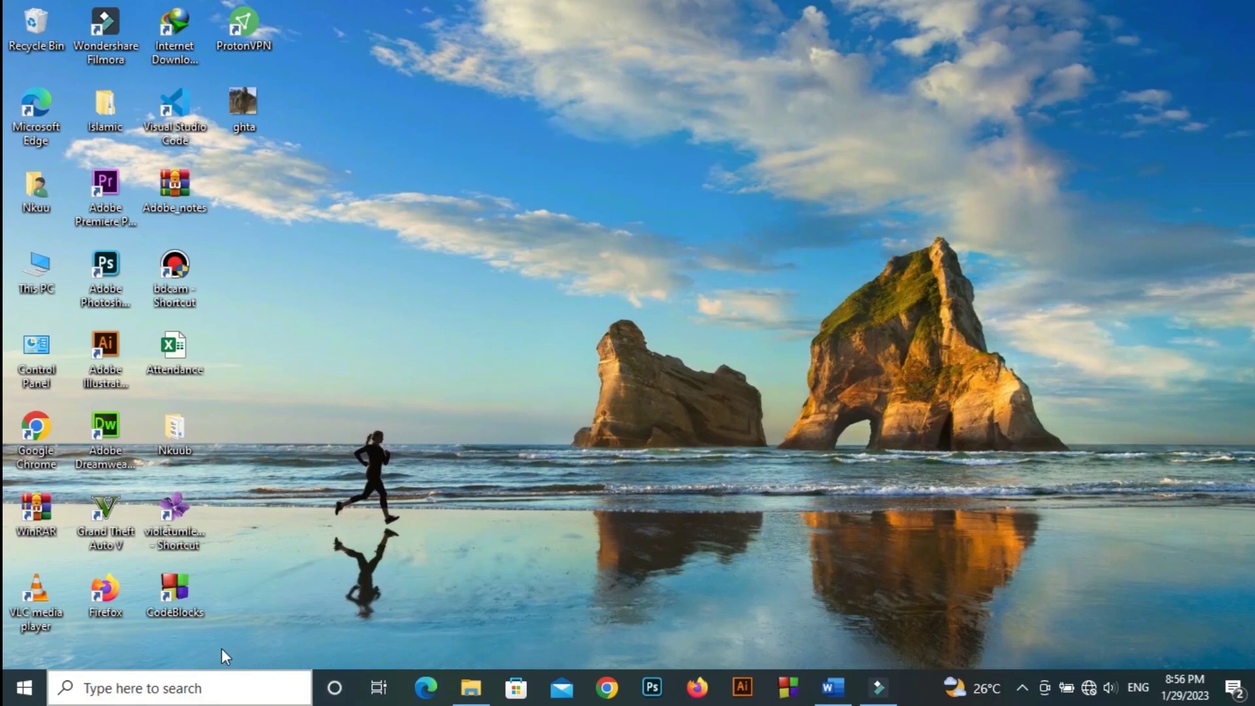
# Search for 'task' and launch Task Manager.
pyautogui.click(219, 682)
pyautogui.write('task')
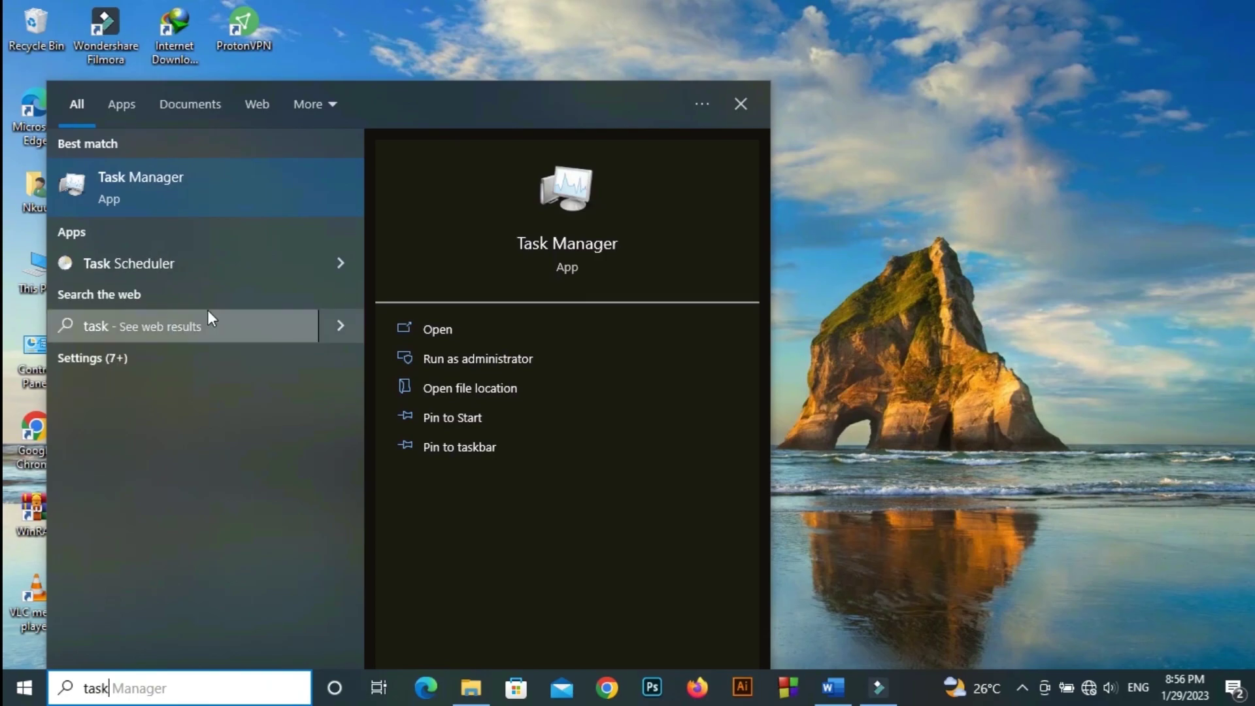
pyautogui.click(191, 189)
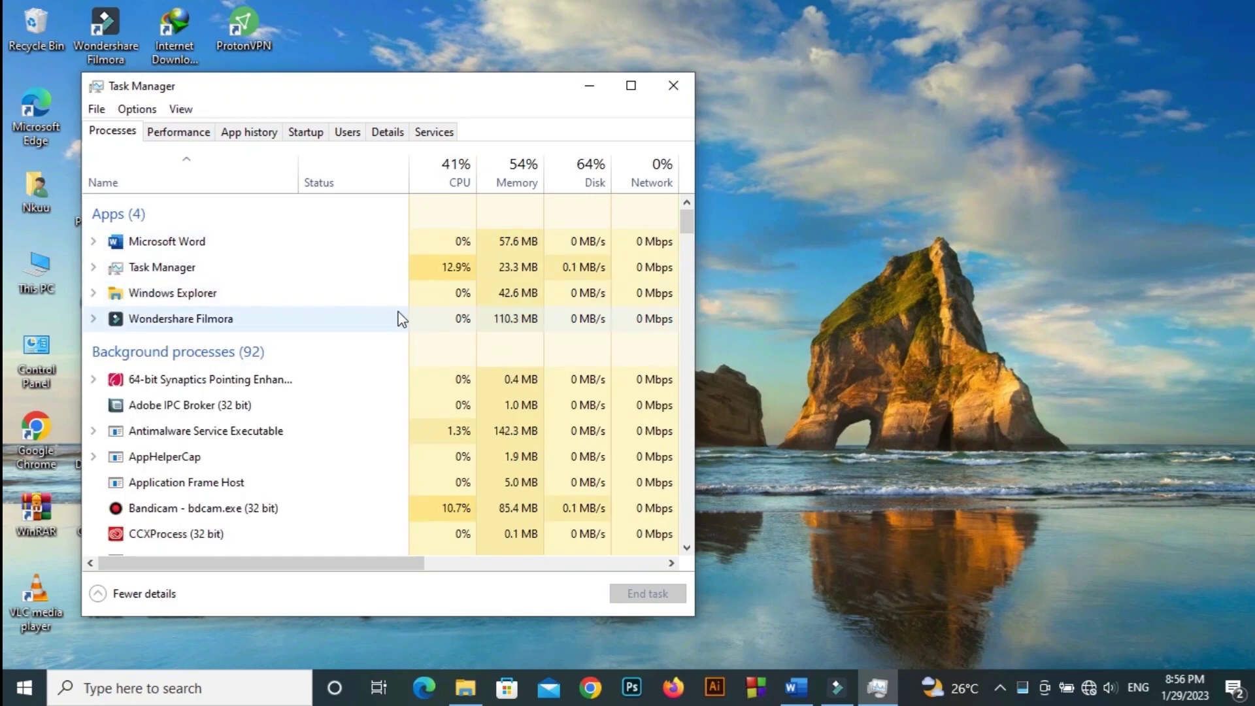
# Inspect the Microsoft Word process's actions without ending it, then reverse-sort processes by name.
pyautogui.click(225, 246)
pyautogui.rightClick(226, 245)
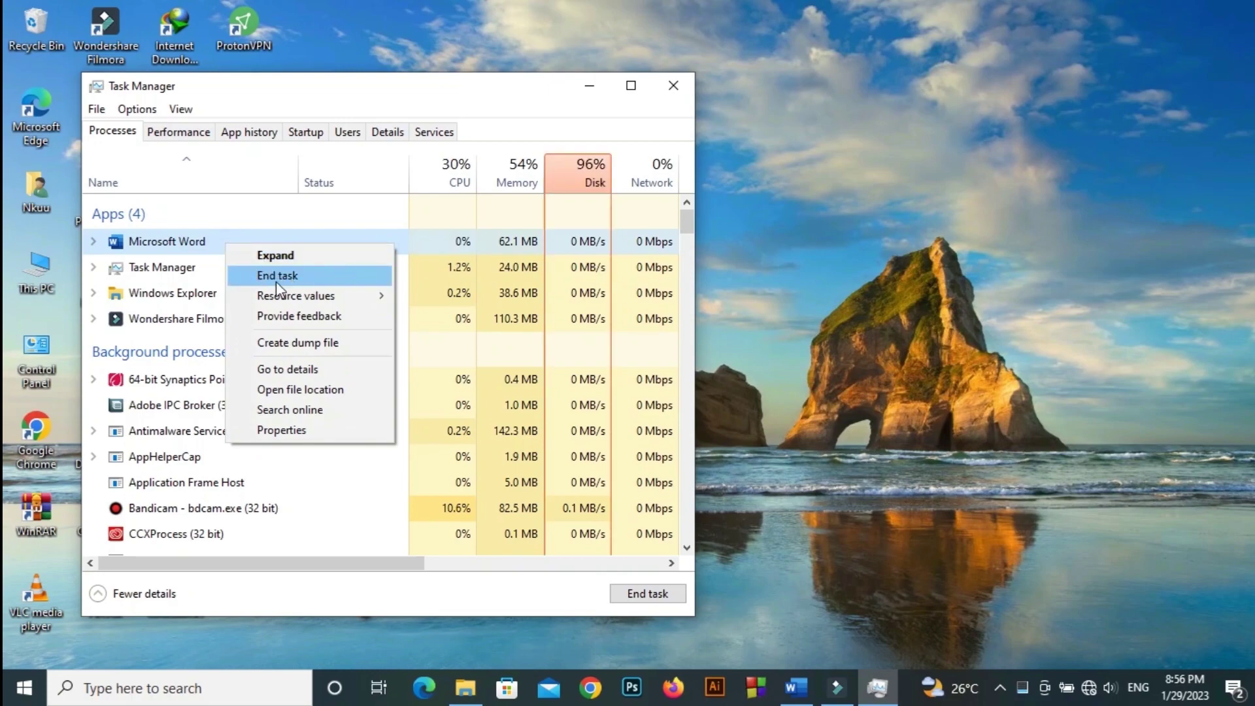
pyautogui.click(249, 196)
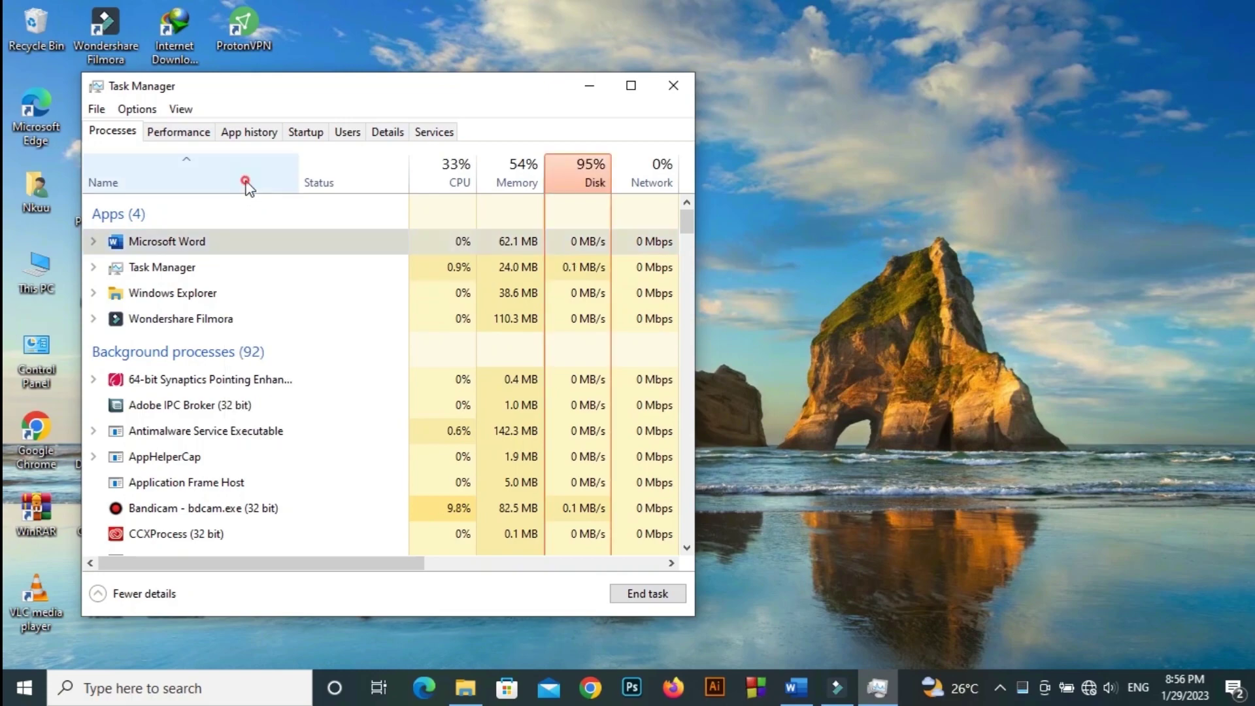
pyautogui.click(243, 183)
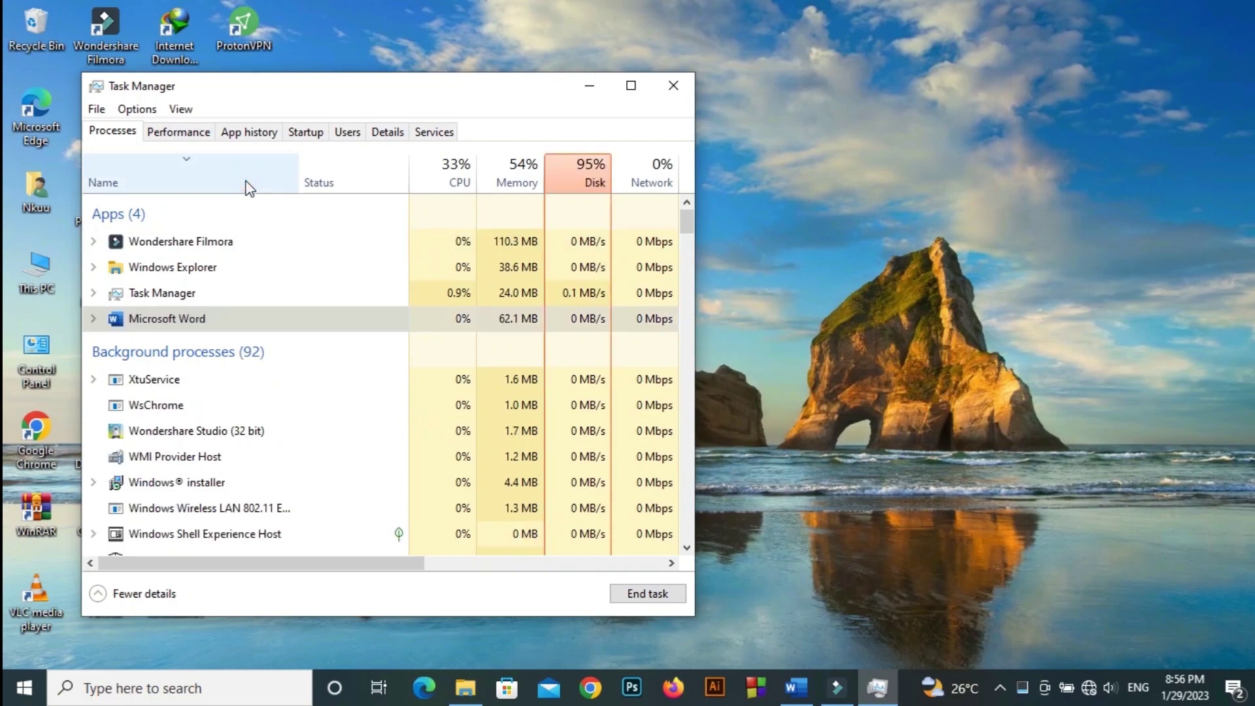
# Disable Internet Download Manager in Task Manager's Startup list.
pyautogui.click(317, 132)
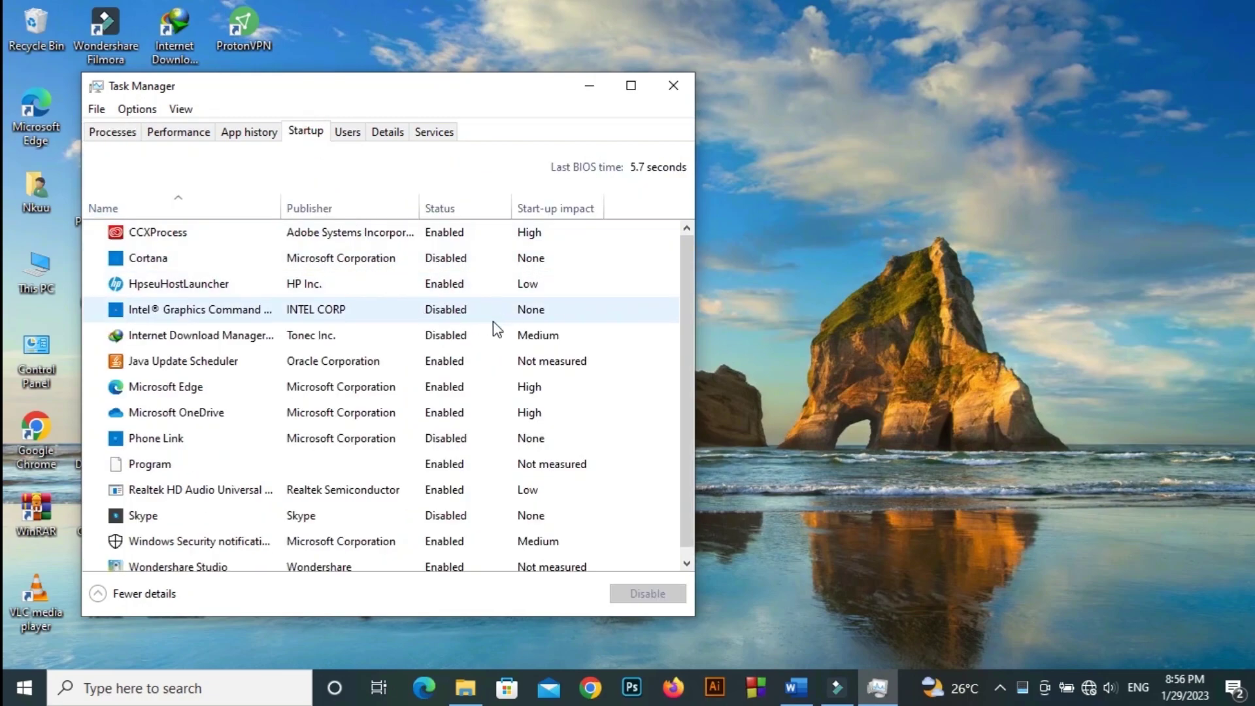
pyautogui.rightClick(452, 340)
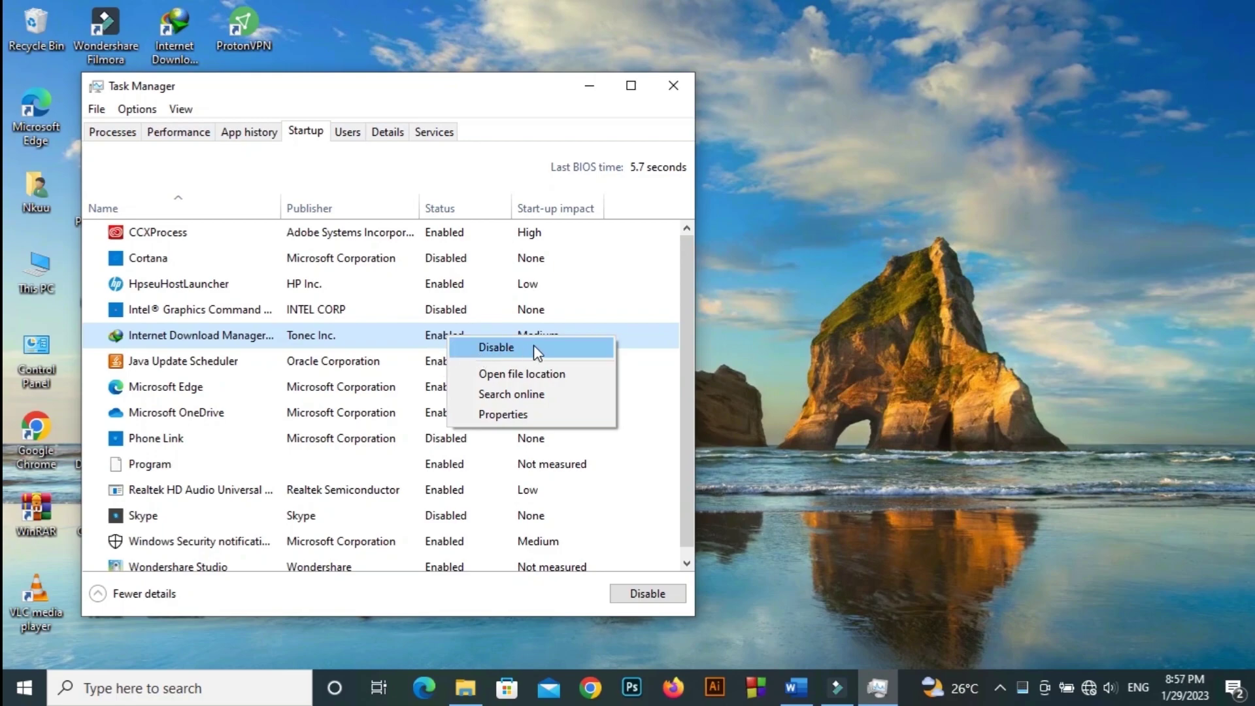
pyautogui.click(497, 347)
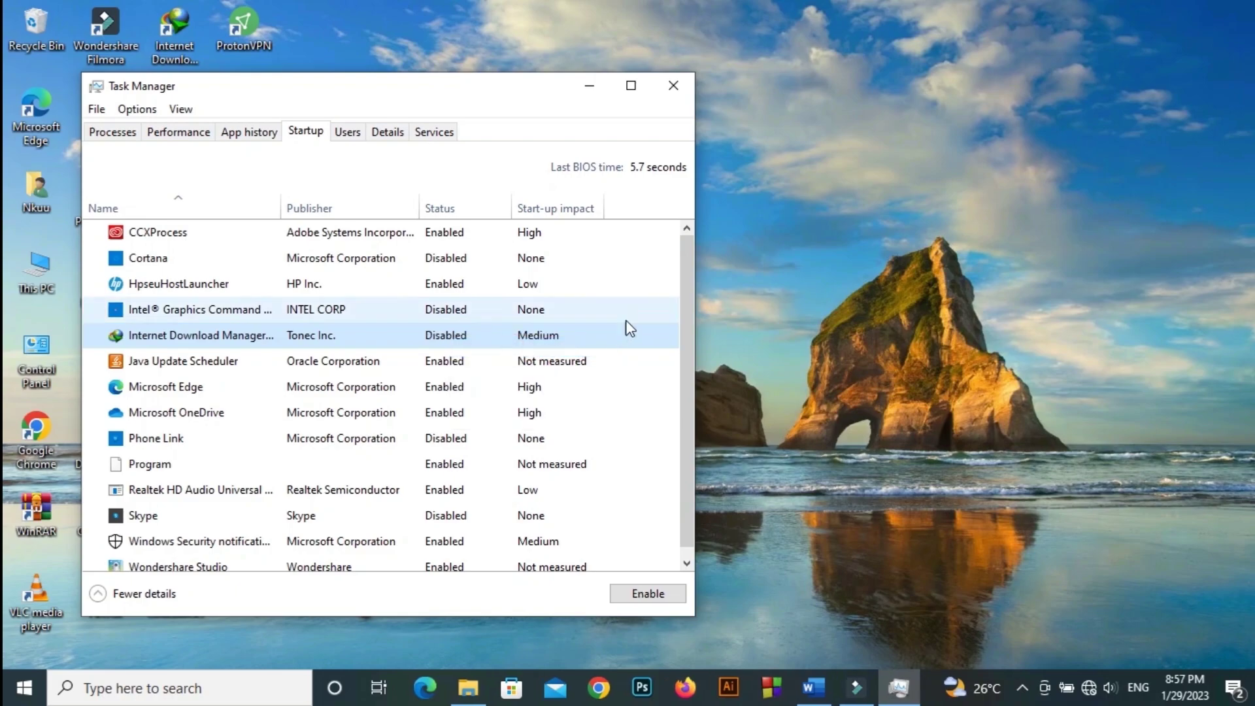
# Check the Cortana and HpseuHostLauncher startup entries, leaving HpseuHostLauncher enabled.
pyautogui.click(444, 262)
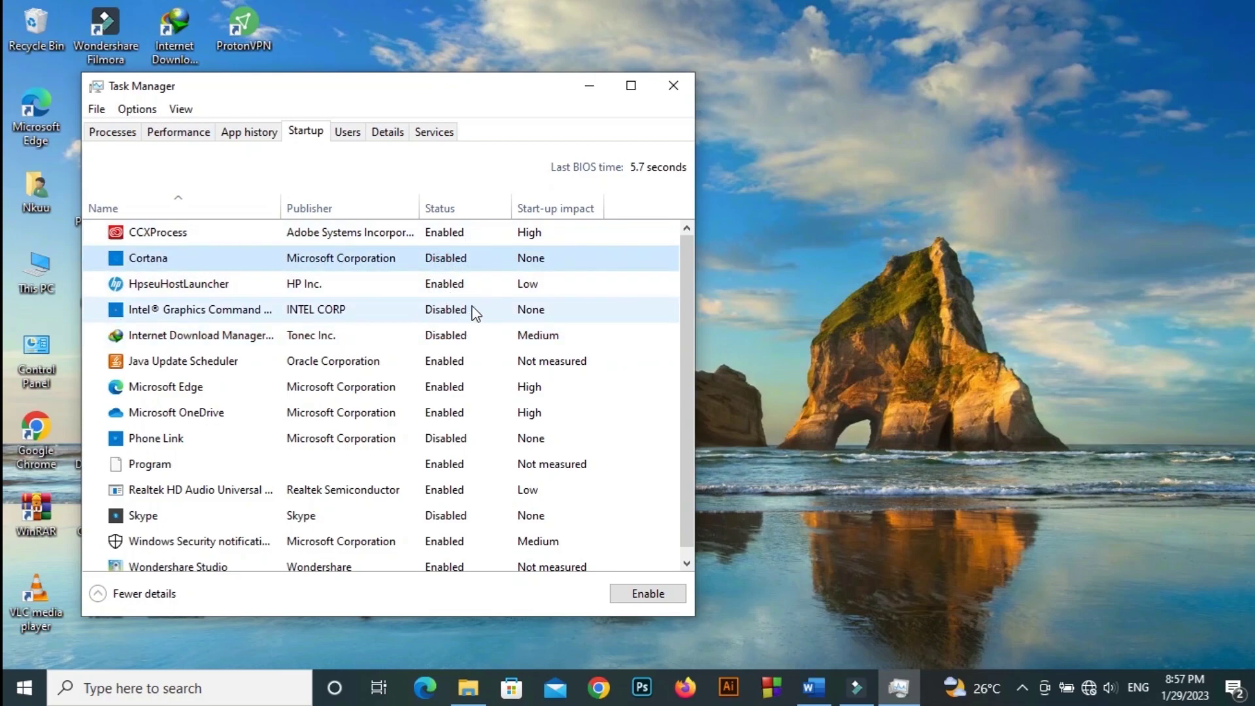
pyautogui.click(455, 287)
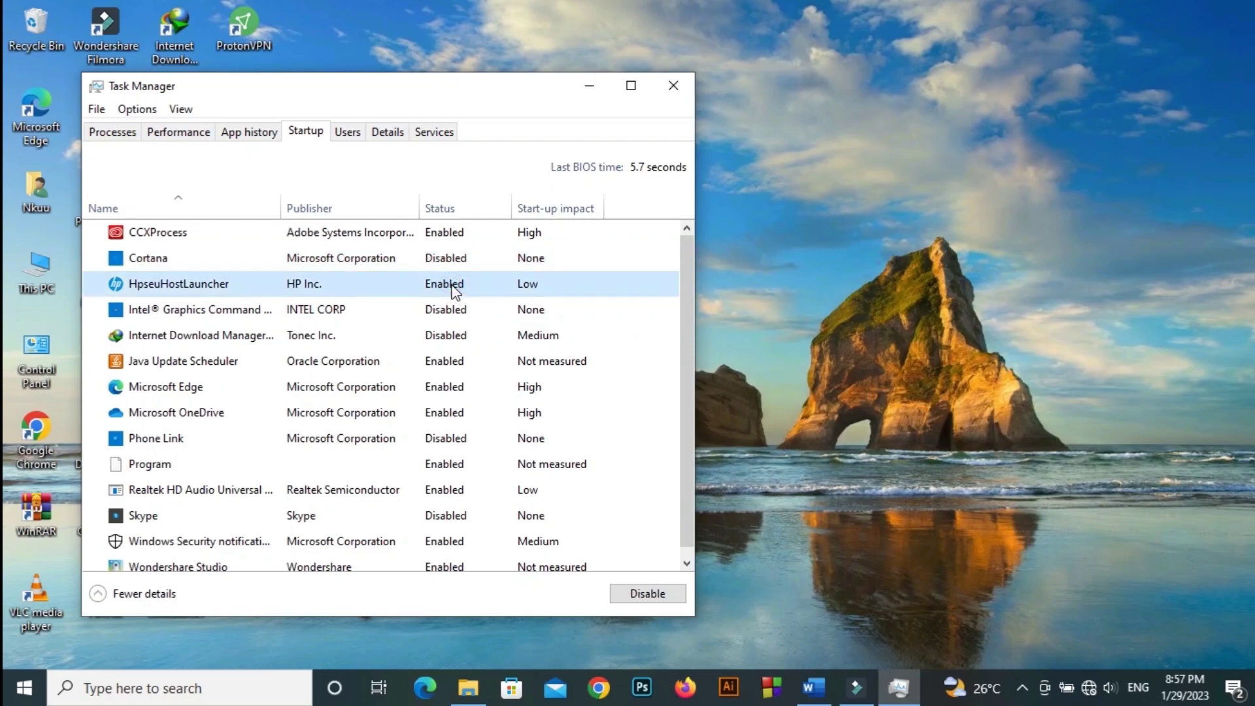
pyautogui.rightClick(455, 288)
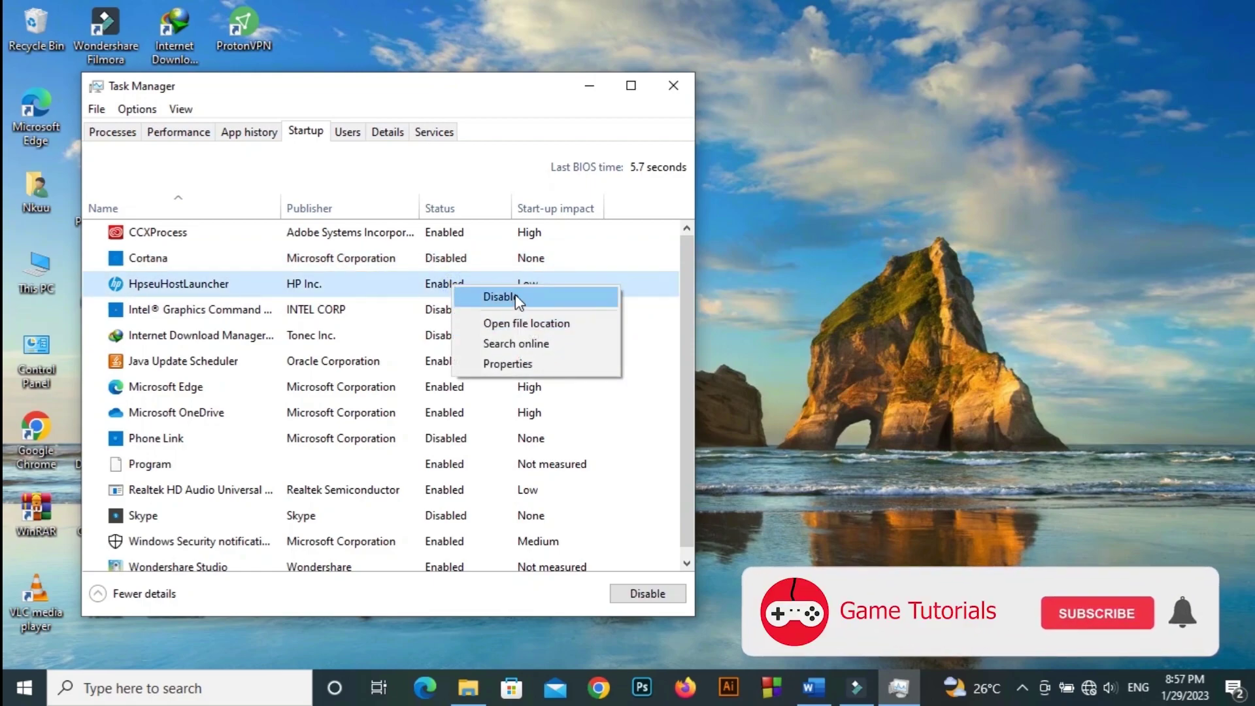
pyautogui.click(641, 386)
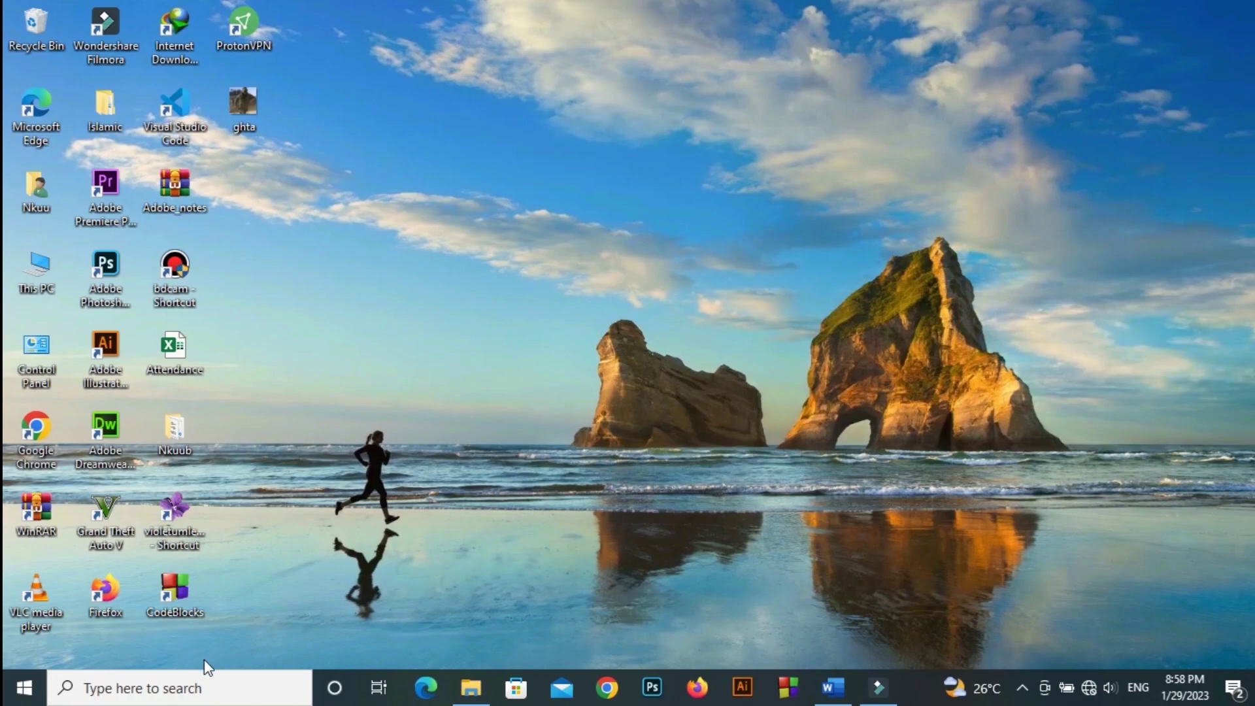
# After an abandoned 'system' search, run msconfig from the Run dialog to open System Configuration.
pyautogui.click(215, 691)
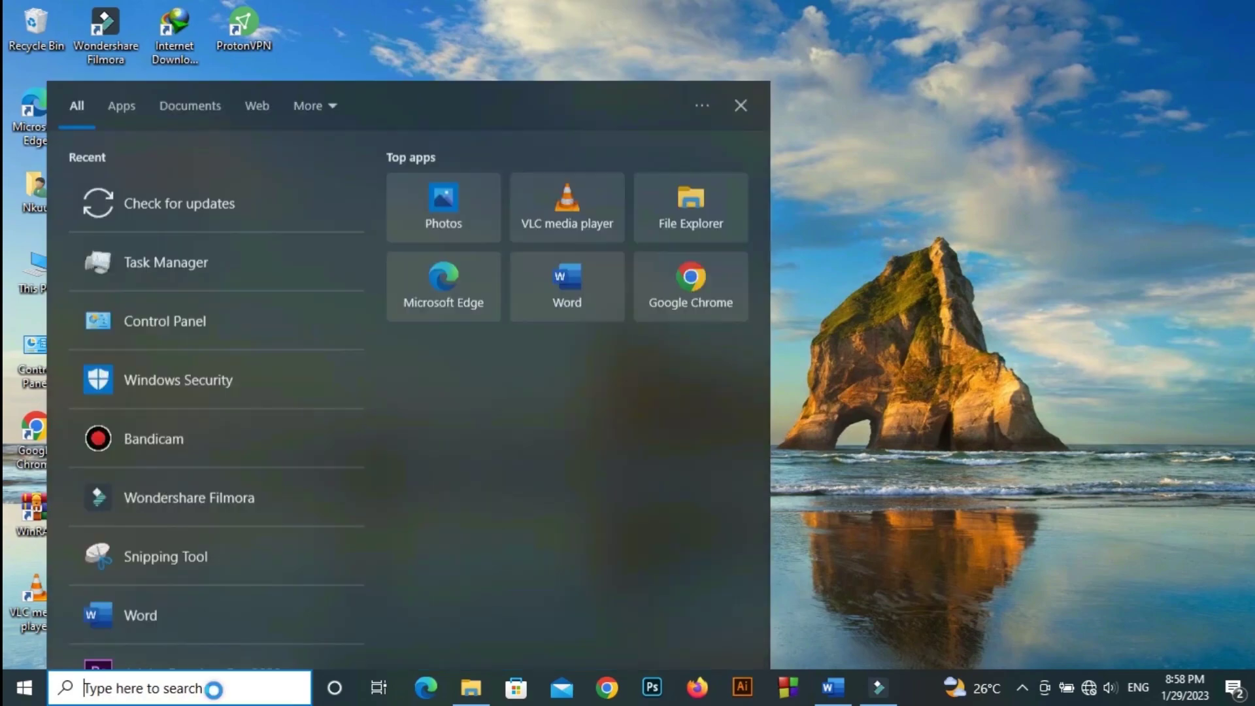
pyautogui.write('system')
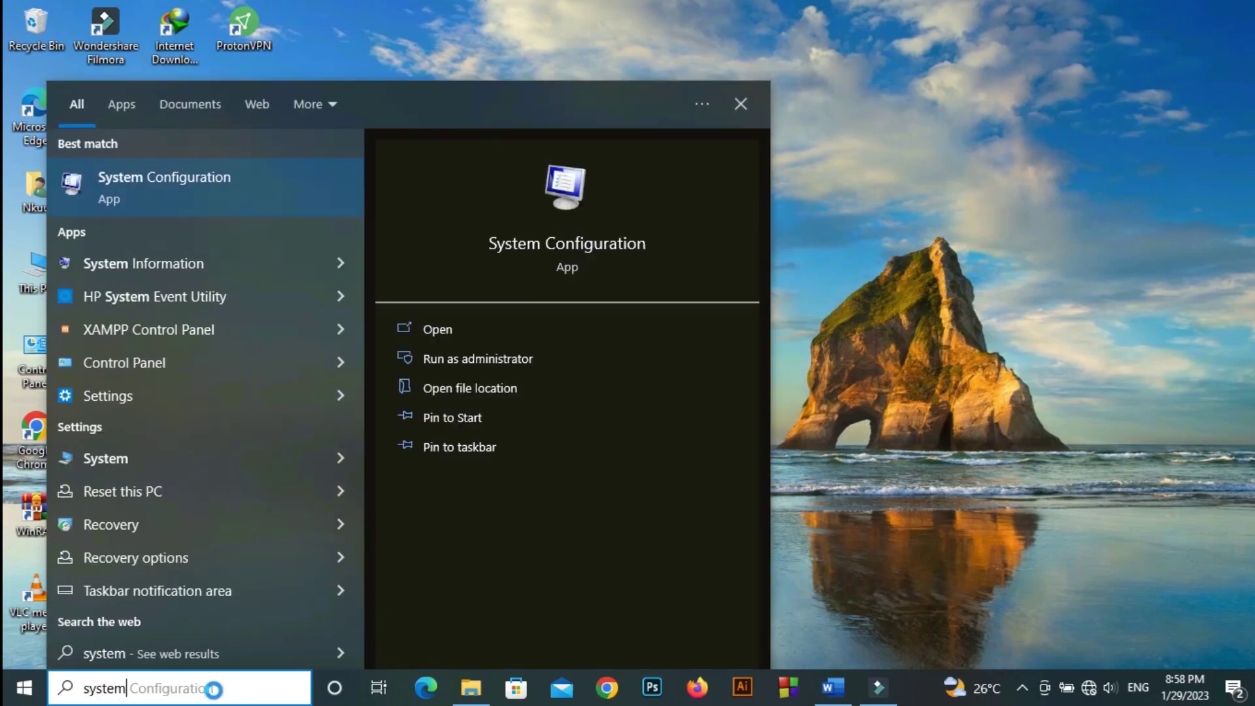
pyautogui.click(894, 274)
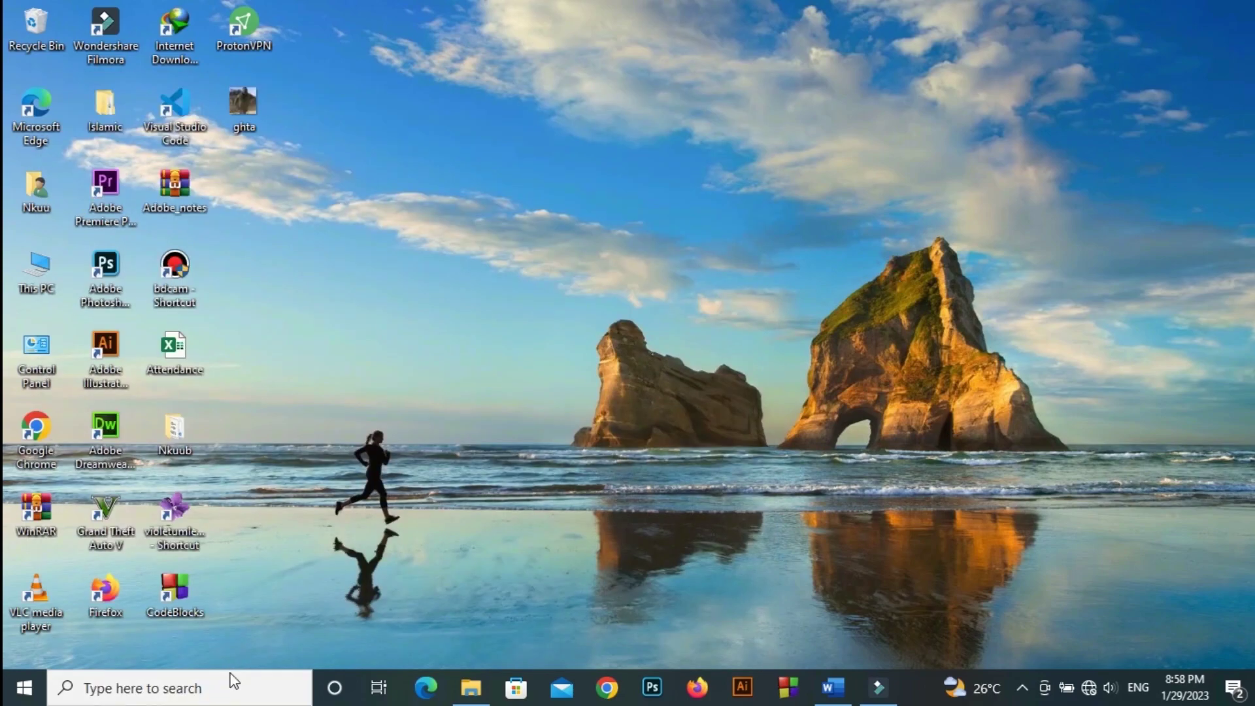
pyautogui.press('super+r')
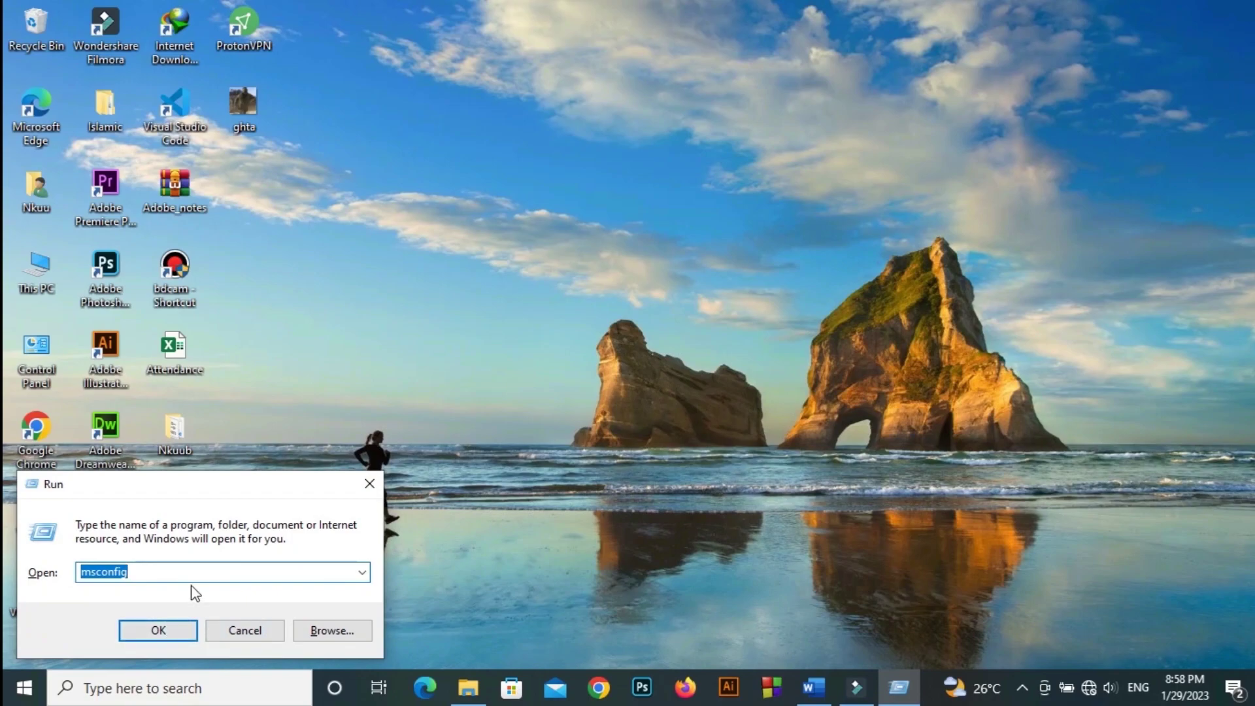
pyautogui.click(201, 573)
pyautogui.press('BackSpace')
pyautogui.press('BackSpace')
pyautogui.press('BackSpace')
pyautogui.press('BackSpace')
pyautogui.press('BackSpace')
pyautogui.press('BackSpace')
pyautogui.press('BackSpace')
pyautogui.press('BackSpace')
pyautogui.write('ms')
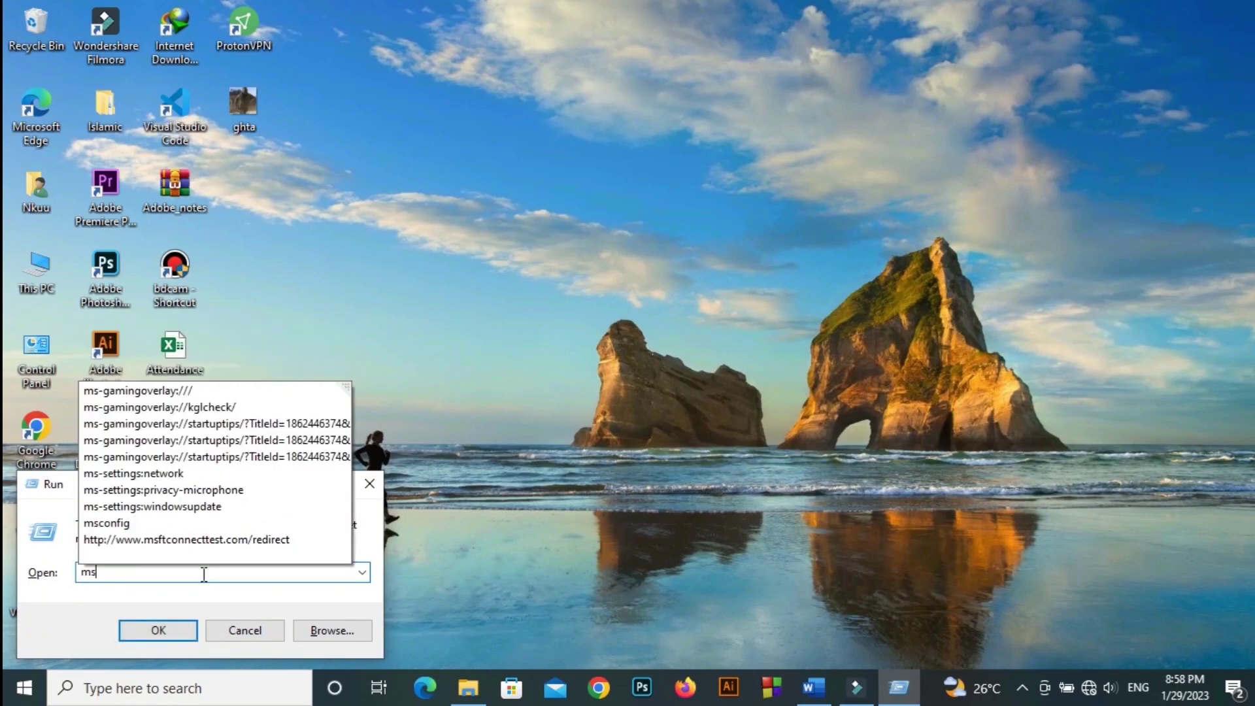
pyautogui.write('config')
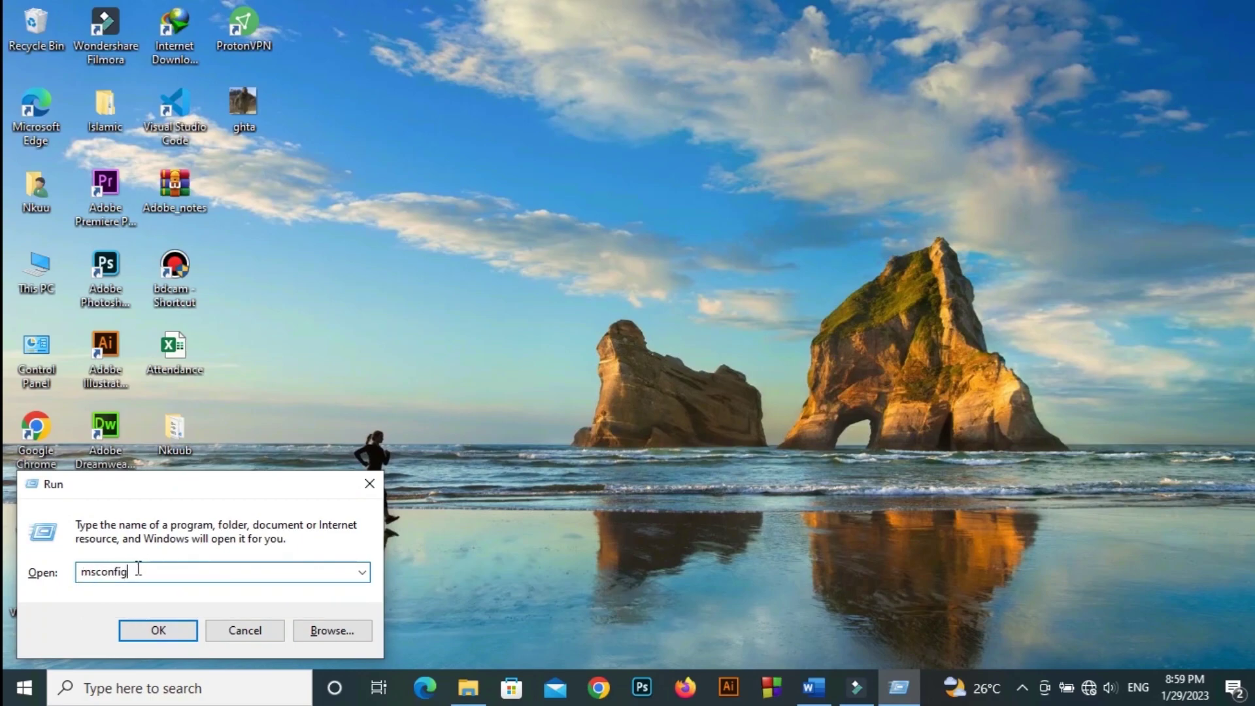
pyautogui.moveTo(138, 571); pyautogui.dragTo(62, 582)
pyautogui.click(165, 570)
pyautogui.click(158, 632)
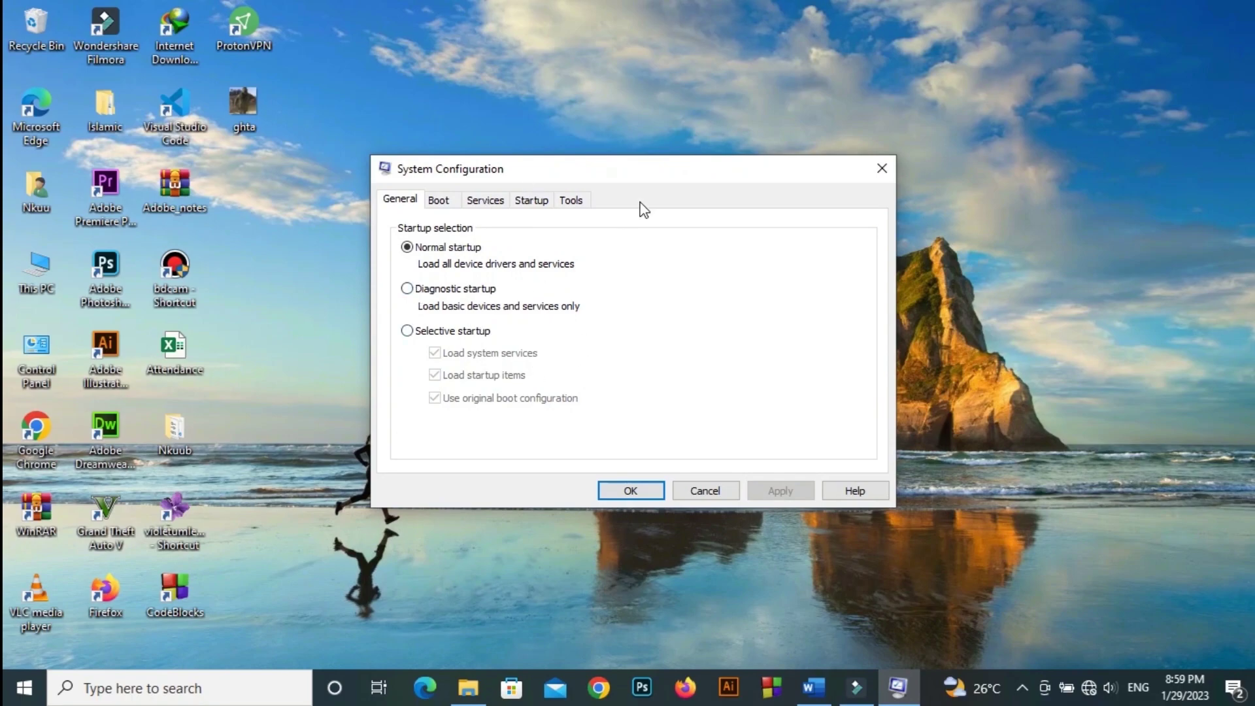
# Move System Configuration aside, show the Services list and tick 'Hide all Microsoft services'.
pyautogui.moveTo(657, 174); pyautogui.dragTo(461, 100)
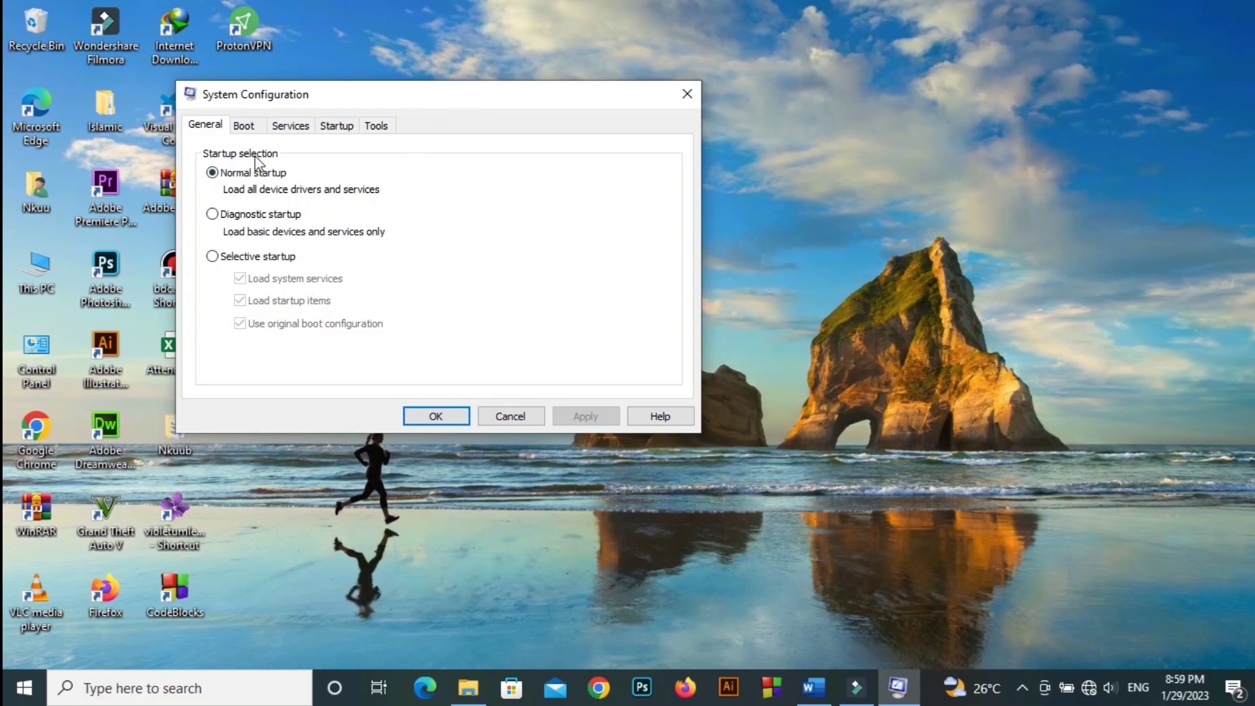
pyautogui.click(299, 128)
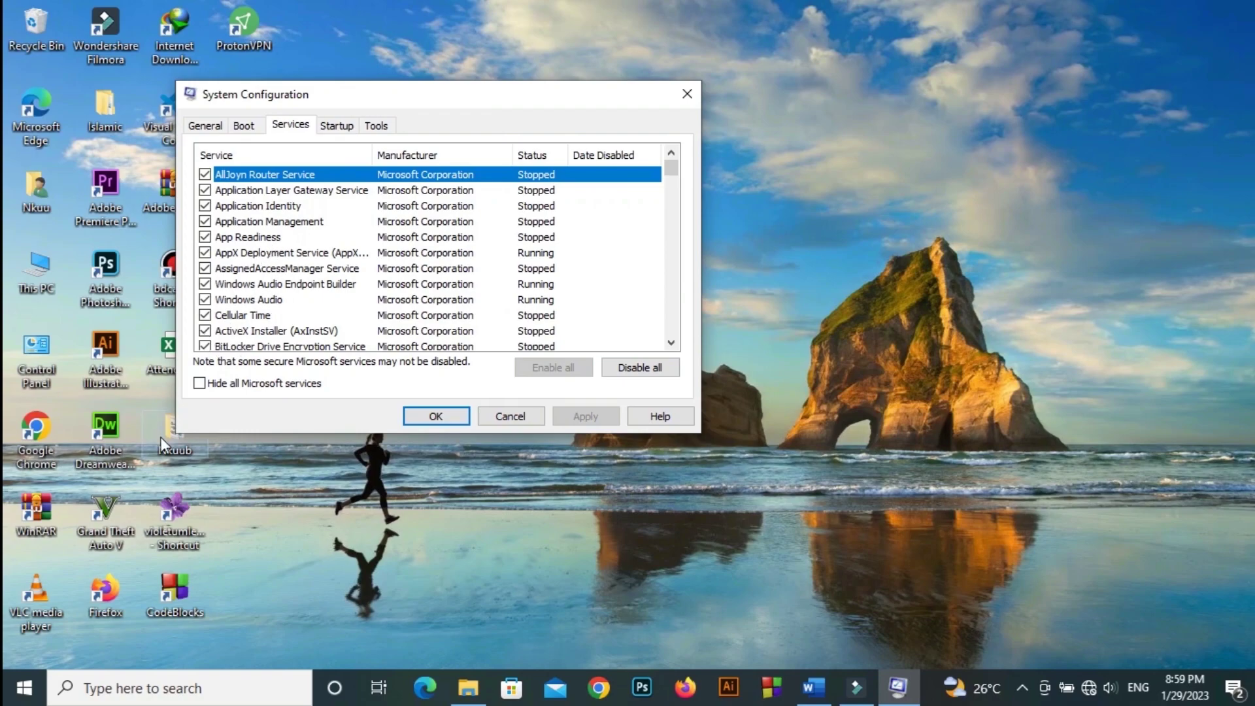
pyautogui.click(199, 384)
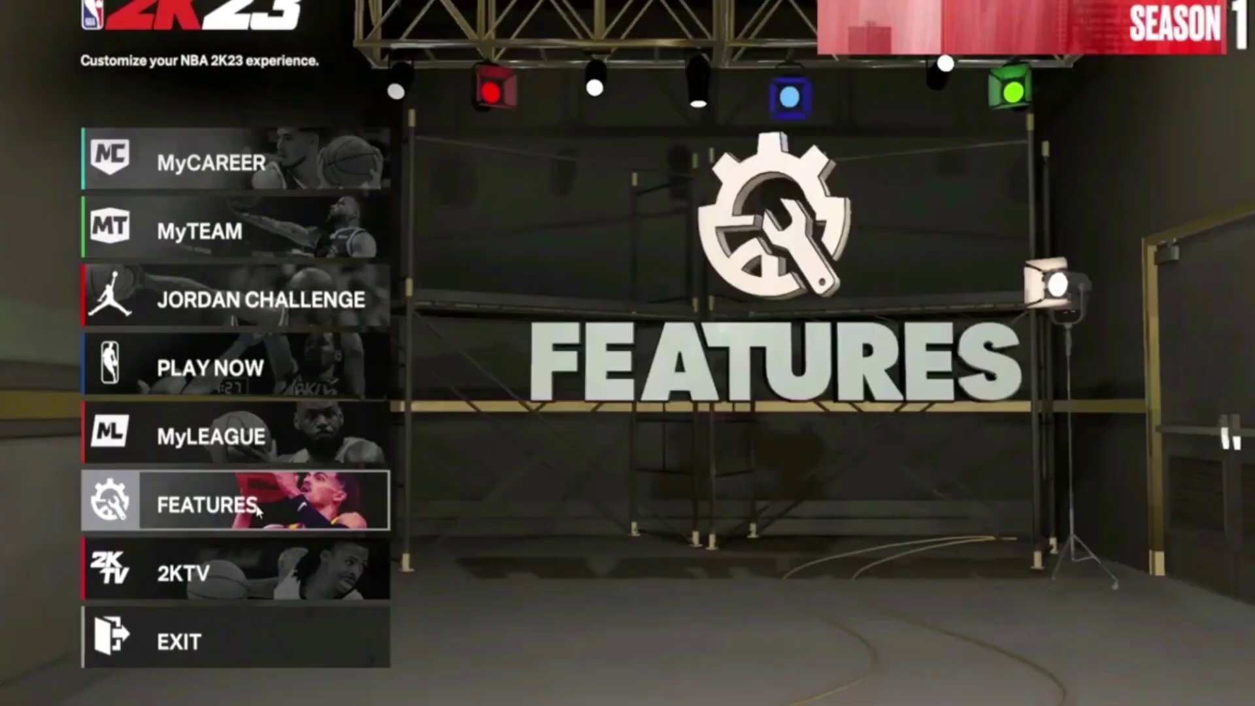
# Choose FEATURES in the NBA 2K23 main menu and open the Video Settings tile.
pyautogui.click(259, 512)
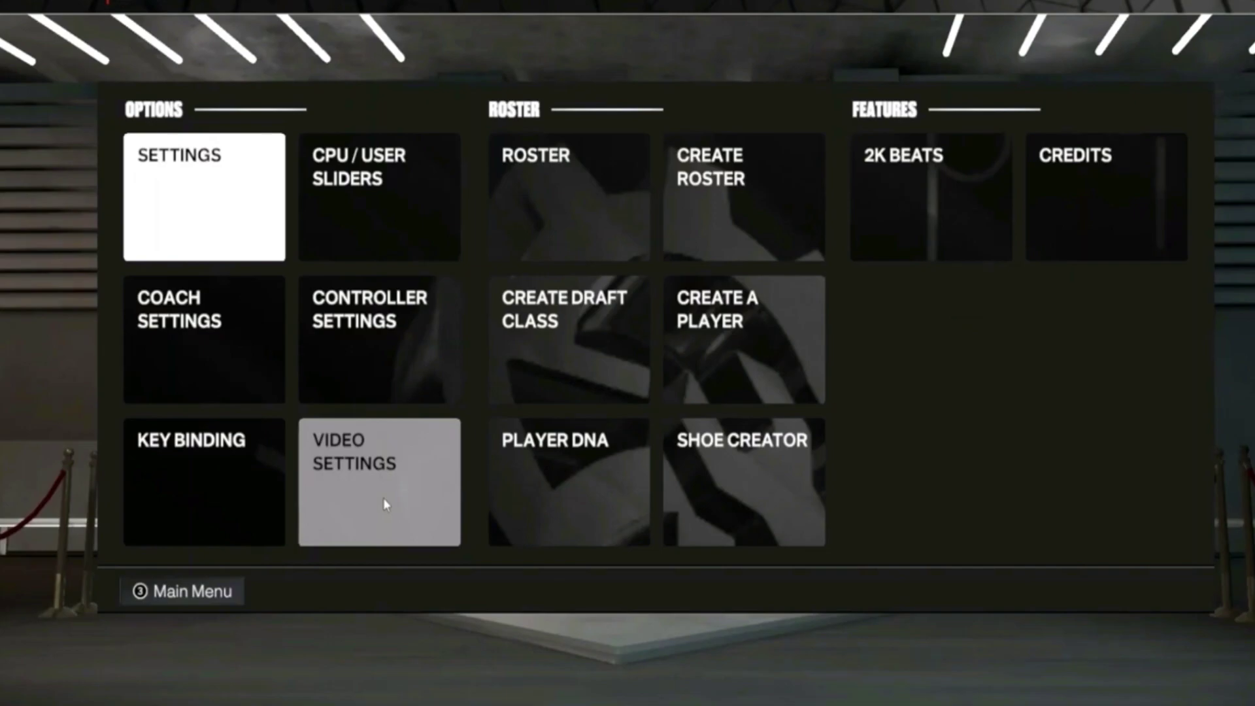
pyautogui.click(383, 499)
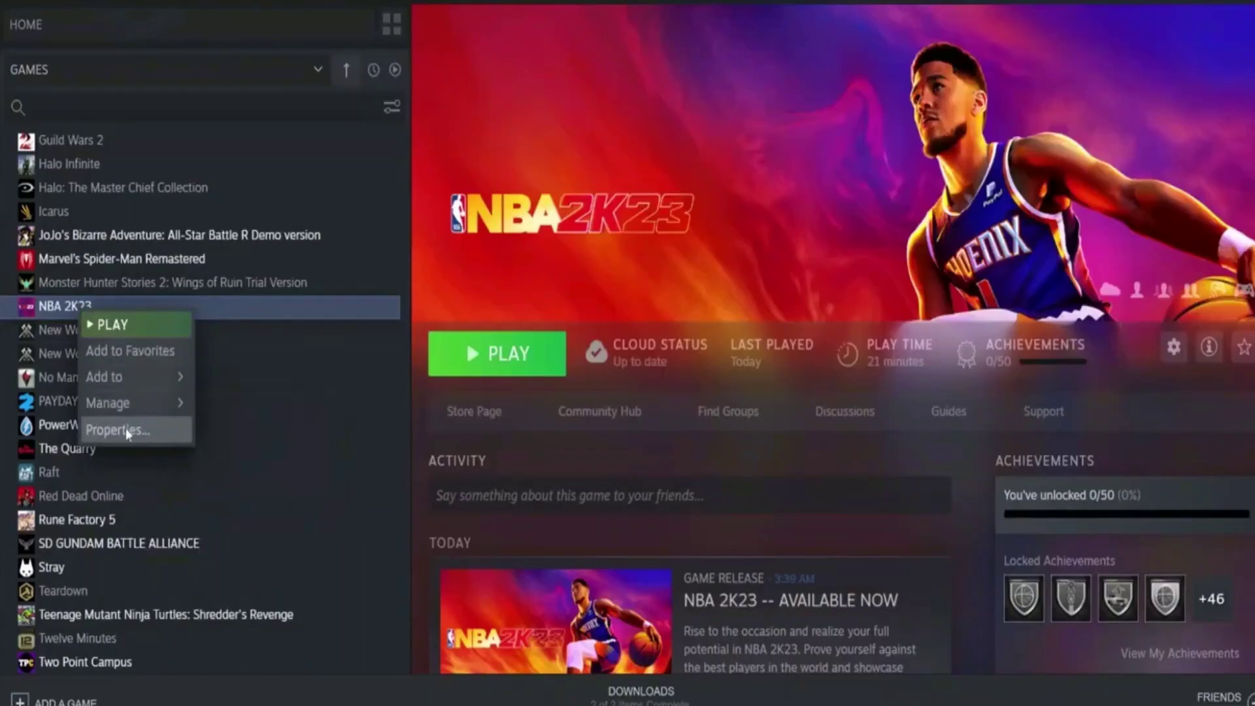
# Open NBA 2K23's Properties from the Steam library and switch to LOCAL FILES.
pyautogui.click(121, 429)
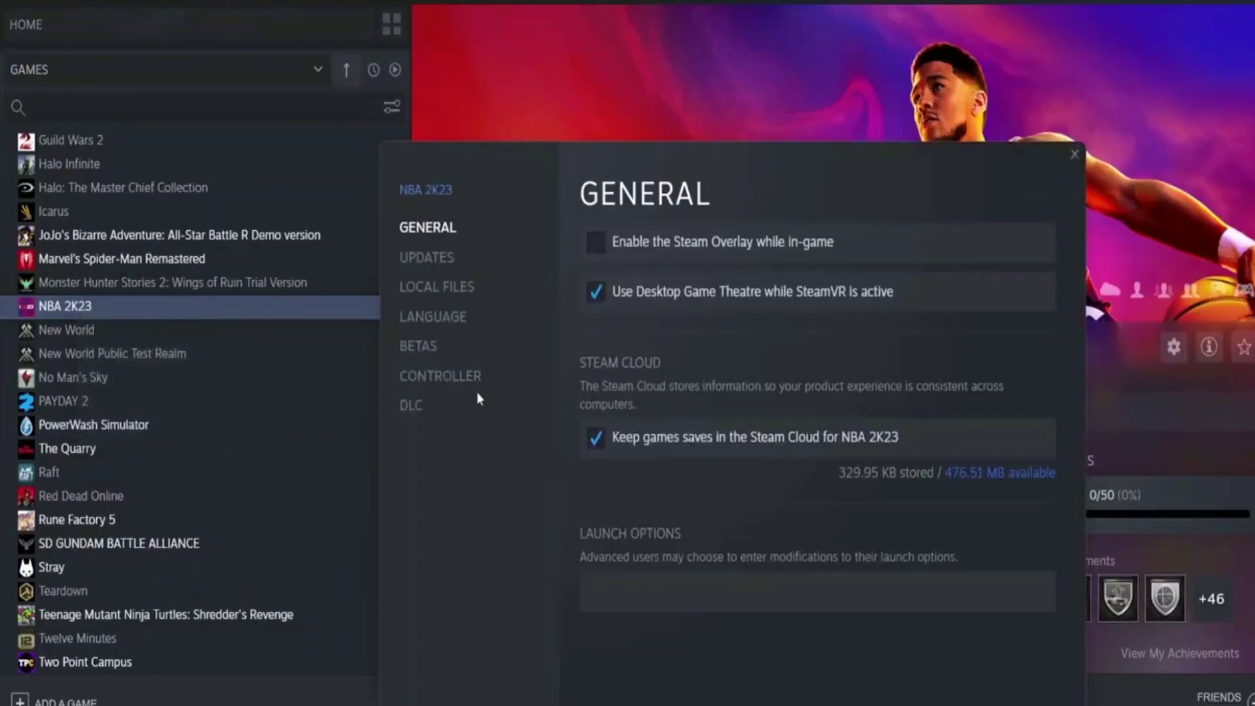
pyautogui.click(465, 289)
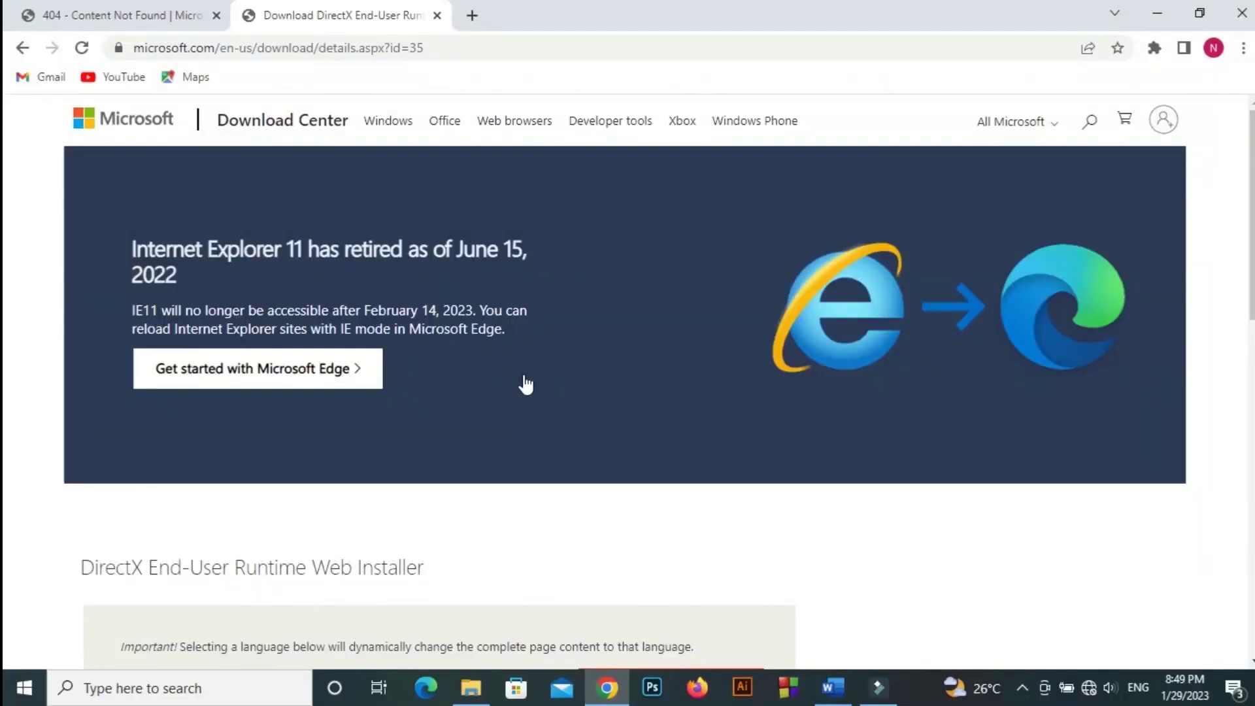
# Close the 404 tab, download the DirectX End-User Runtime Web Installer and run dxwebsetup.exe.
pyautogui.scroll(-1, 523, 384)
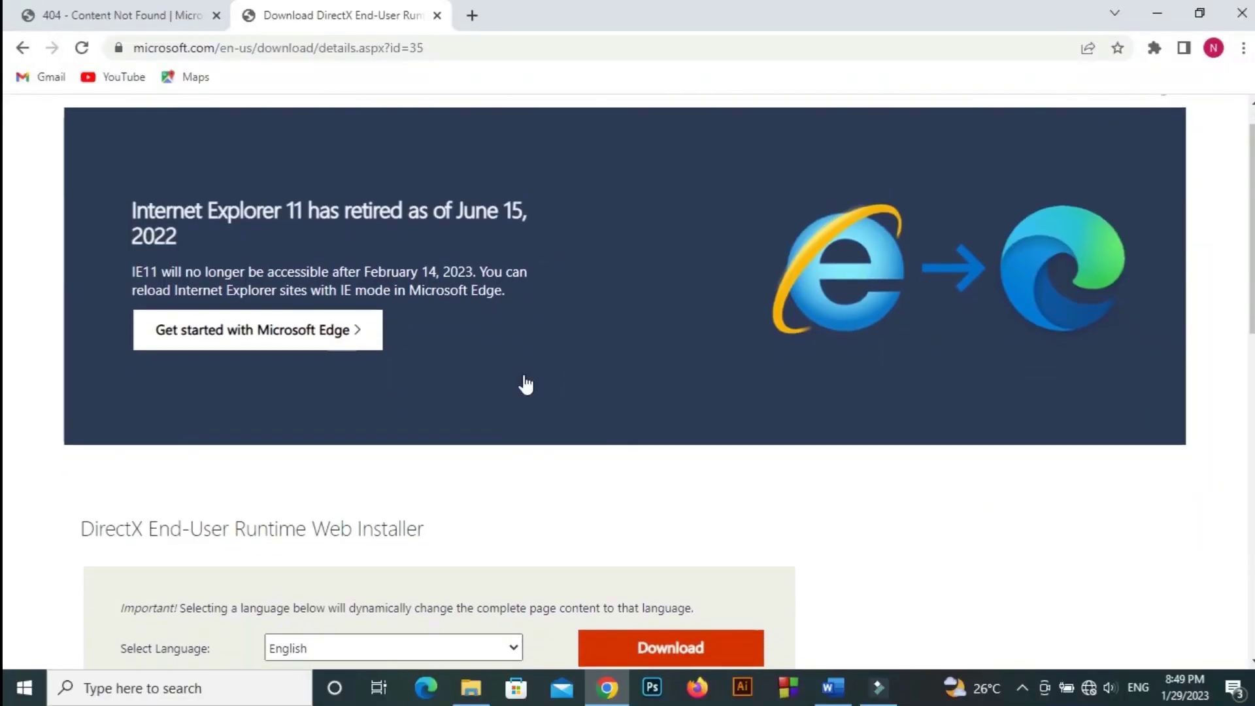
pyautogui.click(217, 15)
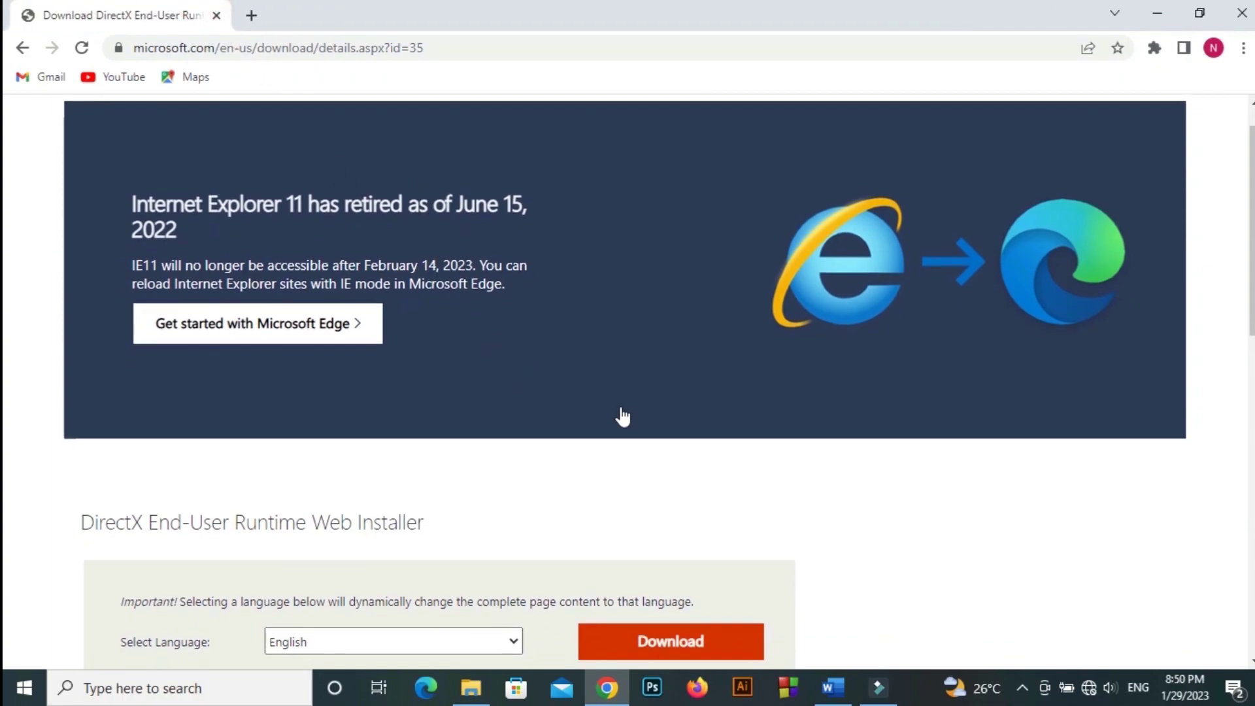
pyautogui.scroll(-1, 621, 416)
pyautogui.scroll(2, 621, 412)
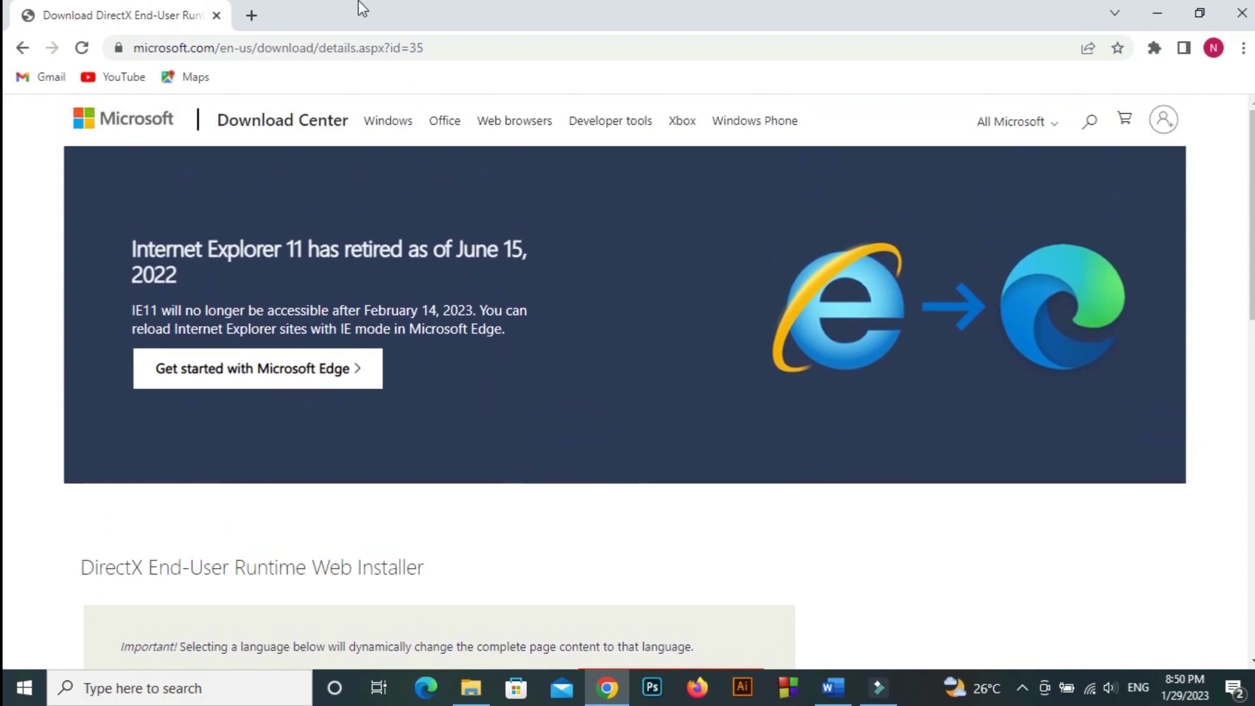
pyautogui.click(475, 48)
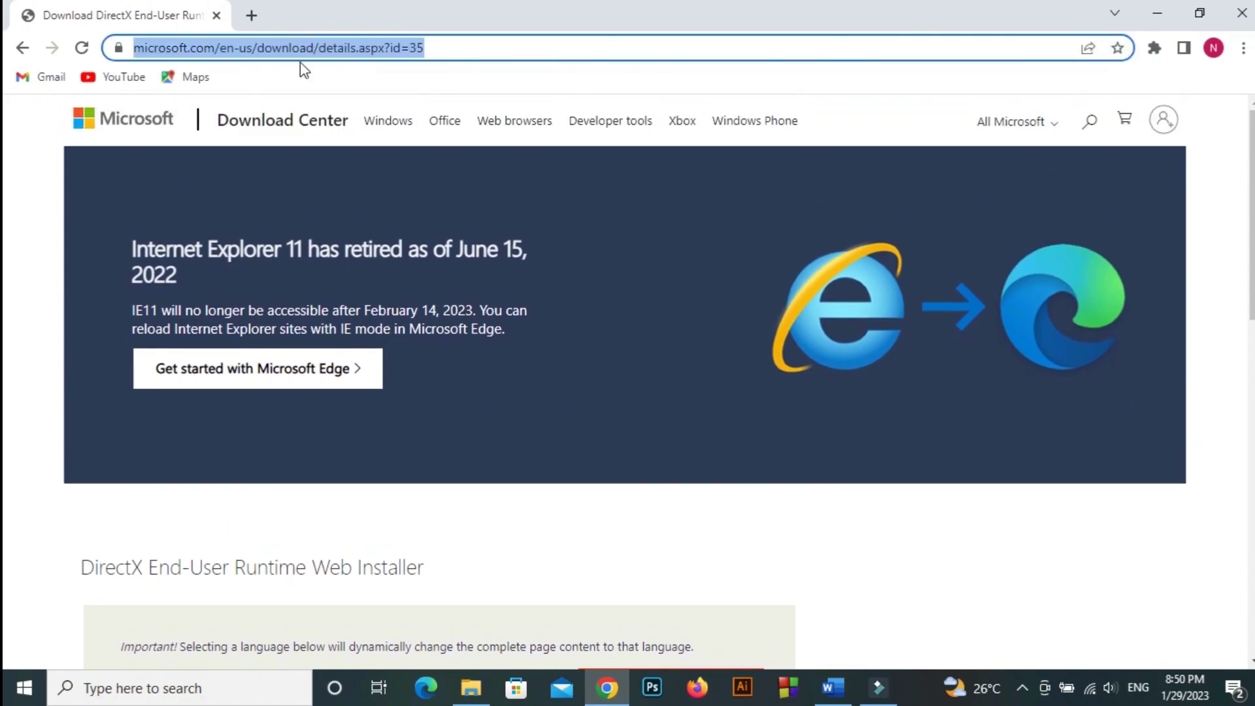
pyautogui.scroll(-5, 661, 527)
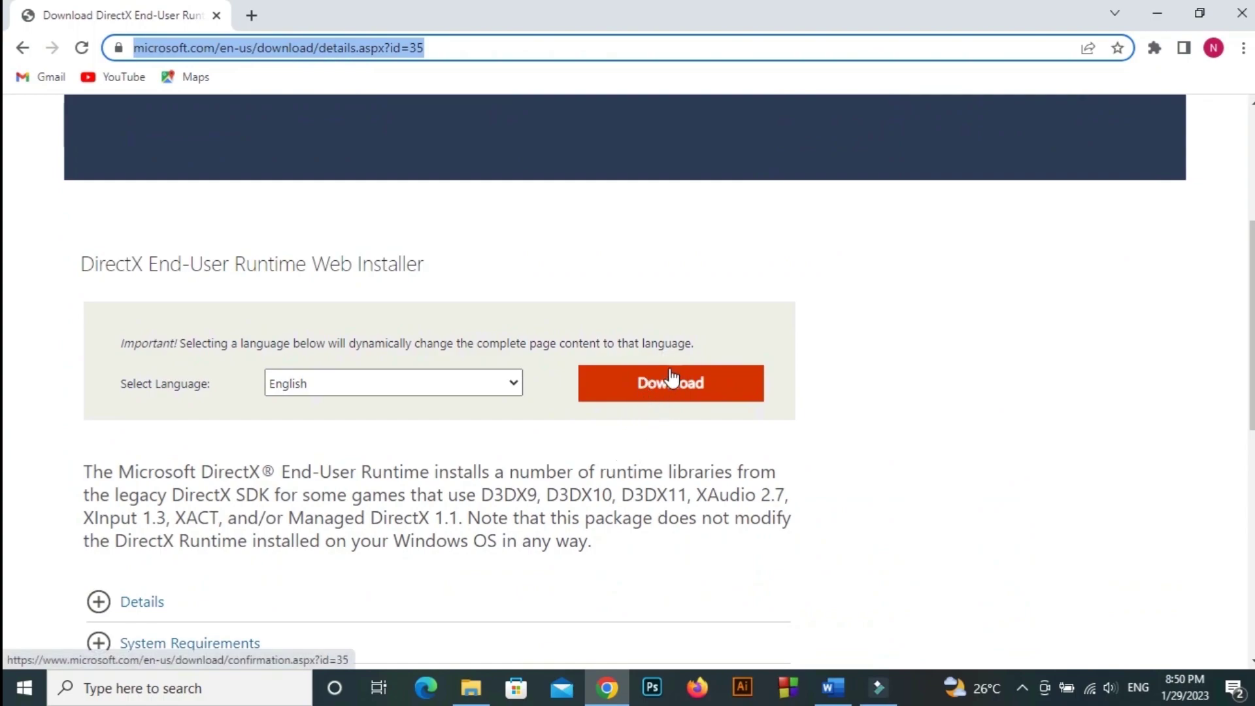
pyautogui.click(665, 389)
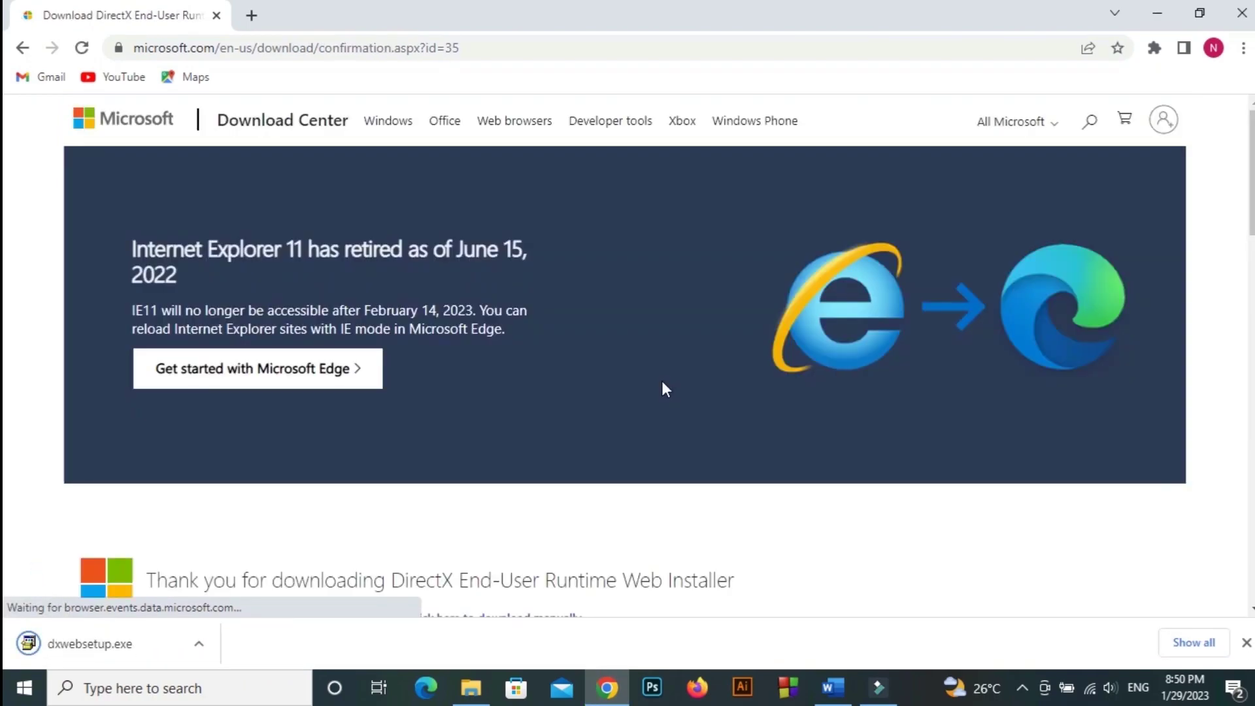
pyautogui.click(139, 646)
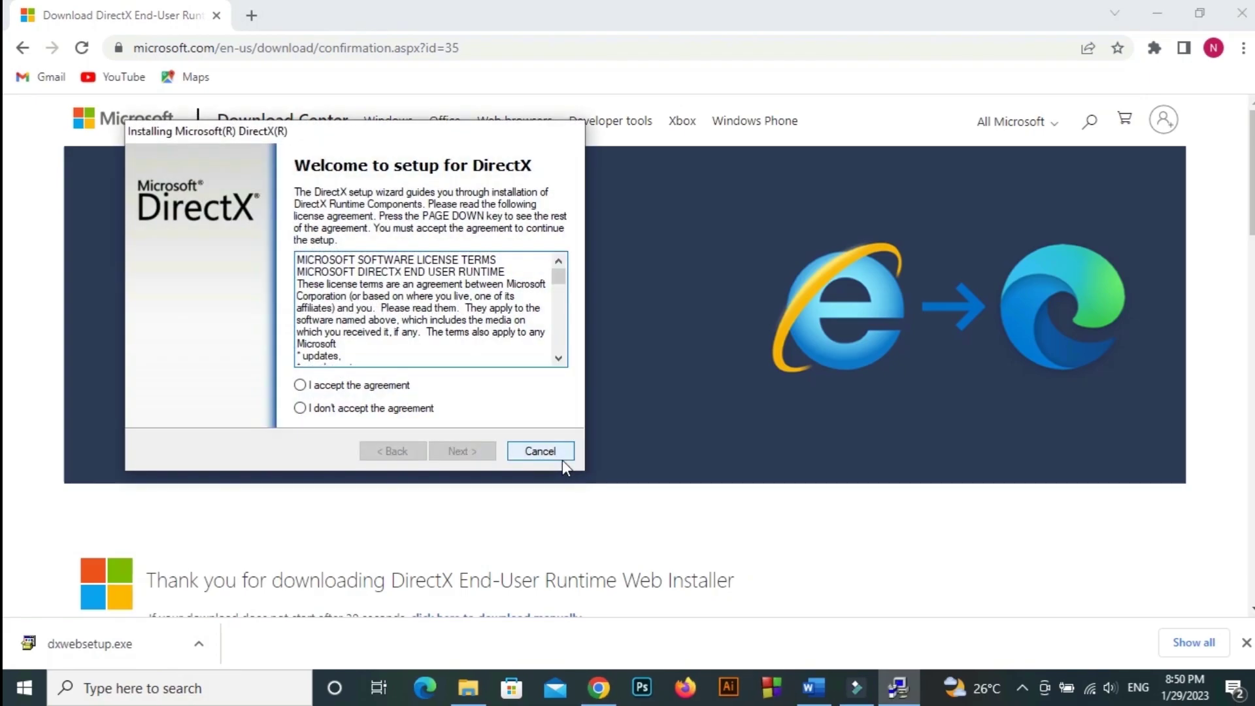
# Accept the DirectX license, untick 'Install the Bing Bar', install the runtime and click Finish.
pyautogui.click(306, 386)
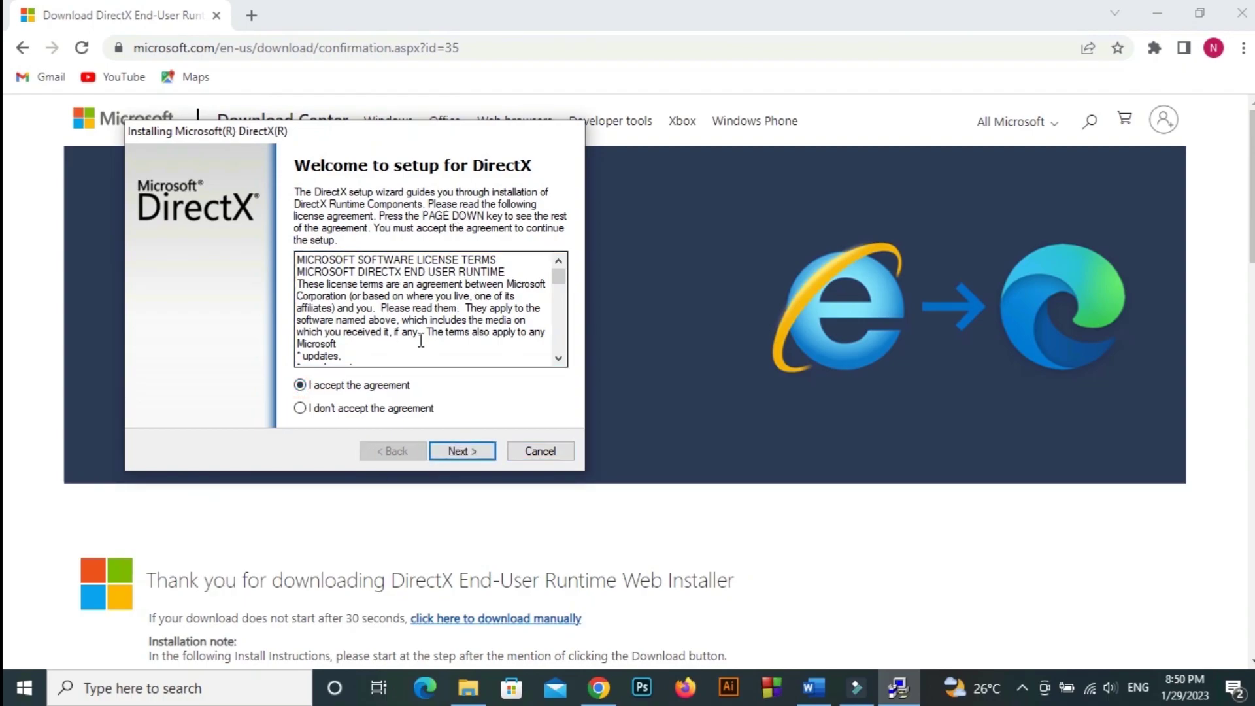
pyautogui.click(471, 457)
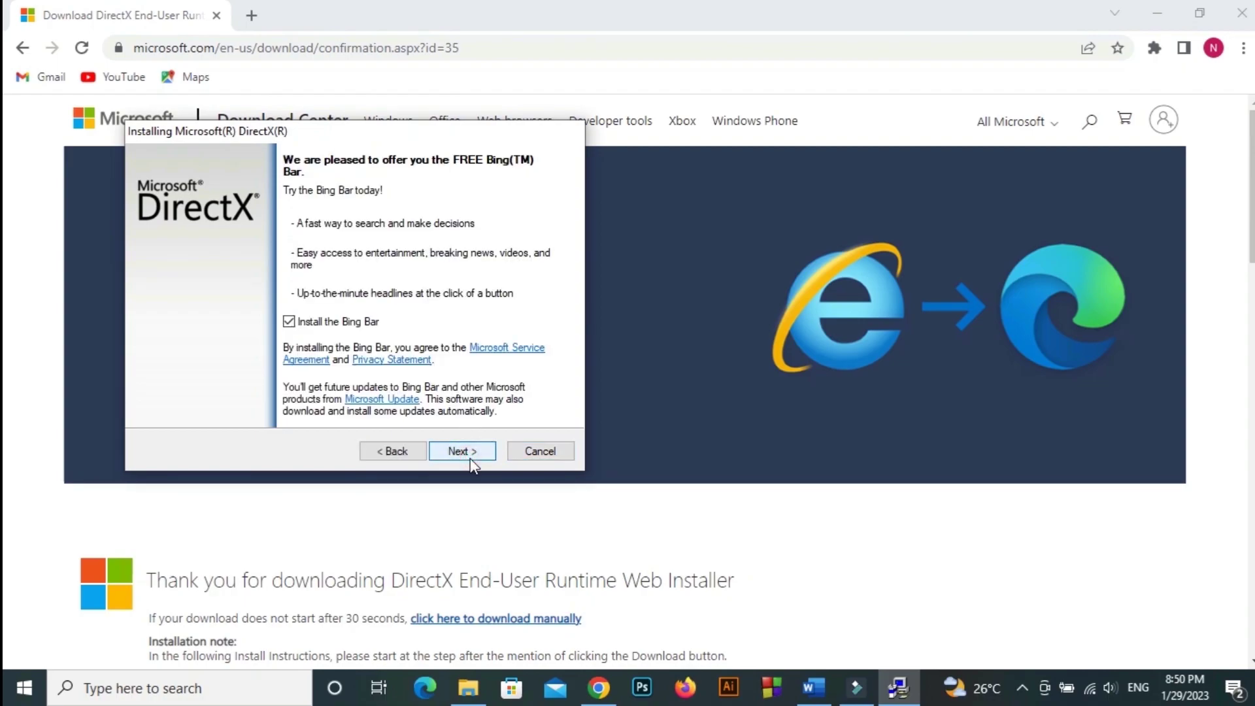
pyautogui.click(289, 322)
pyautogui.click(473, 457)
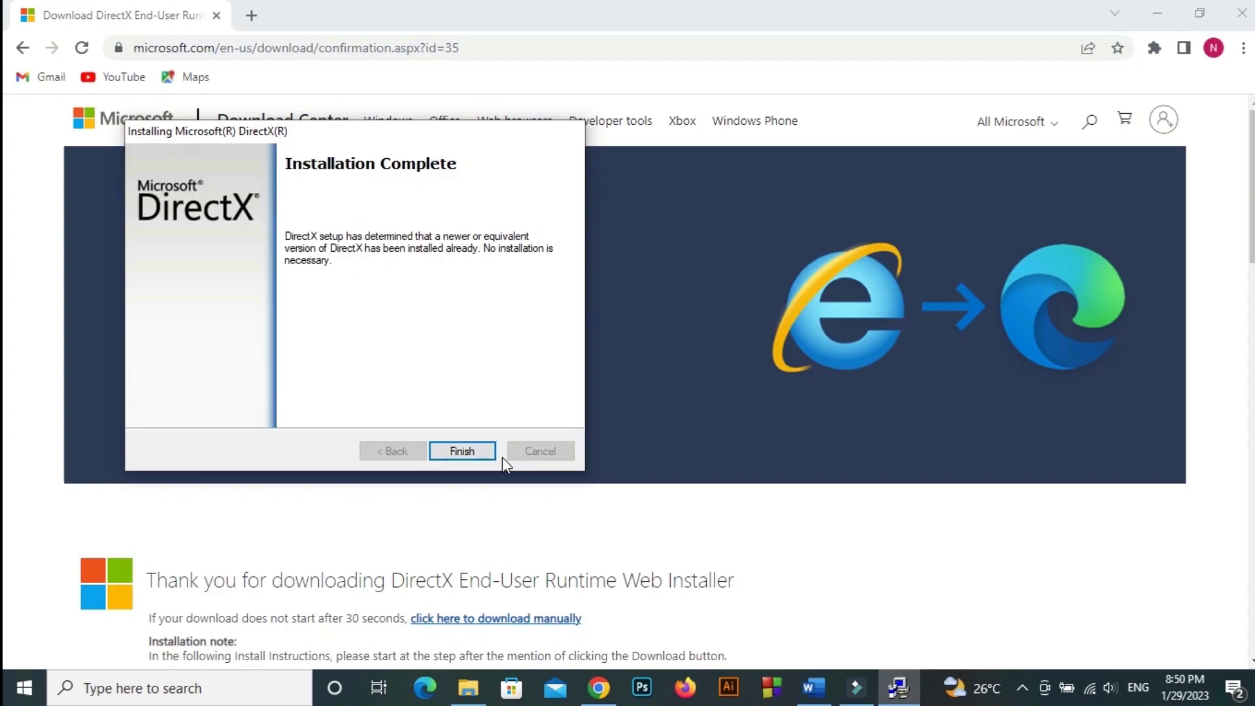
pyautogui.click(477, 450)
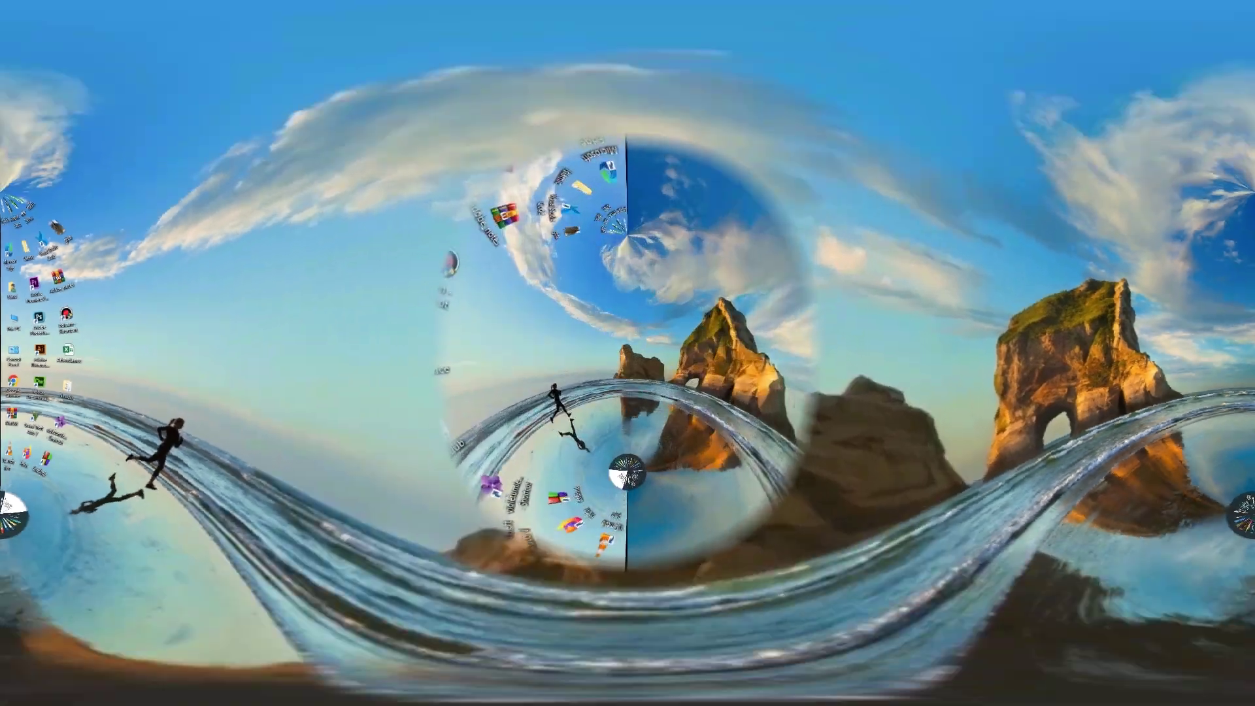
# Search for cmd and bring up Command Prompt running as administrator.
pyautogui.click(204, 685)
pyautogui.write('cm')
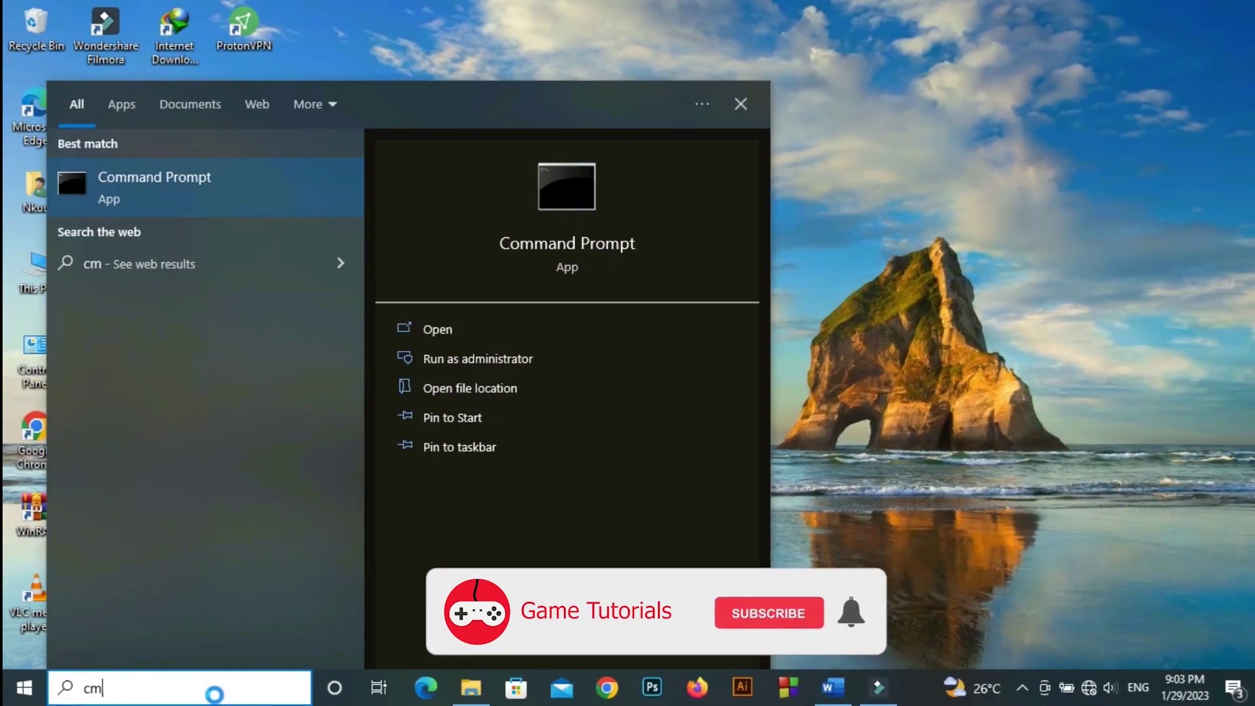
pyautogui.write('d')
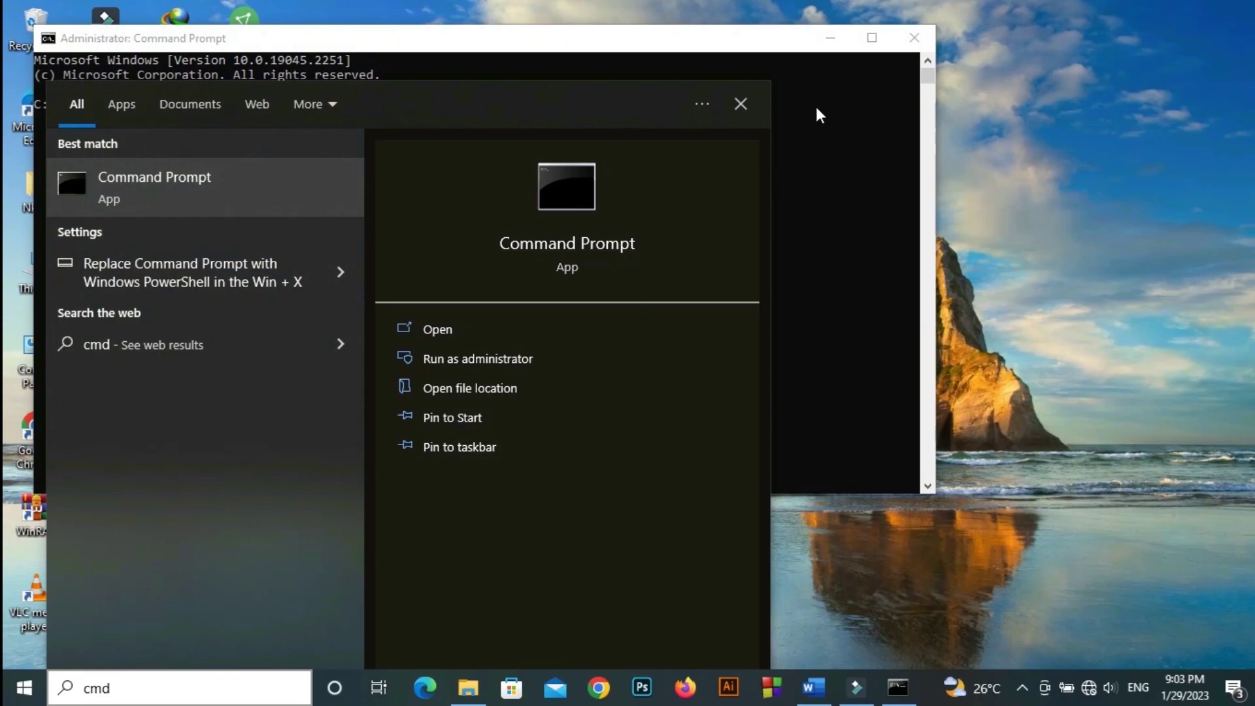
pyautogui.click(829, 136)
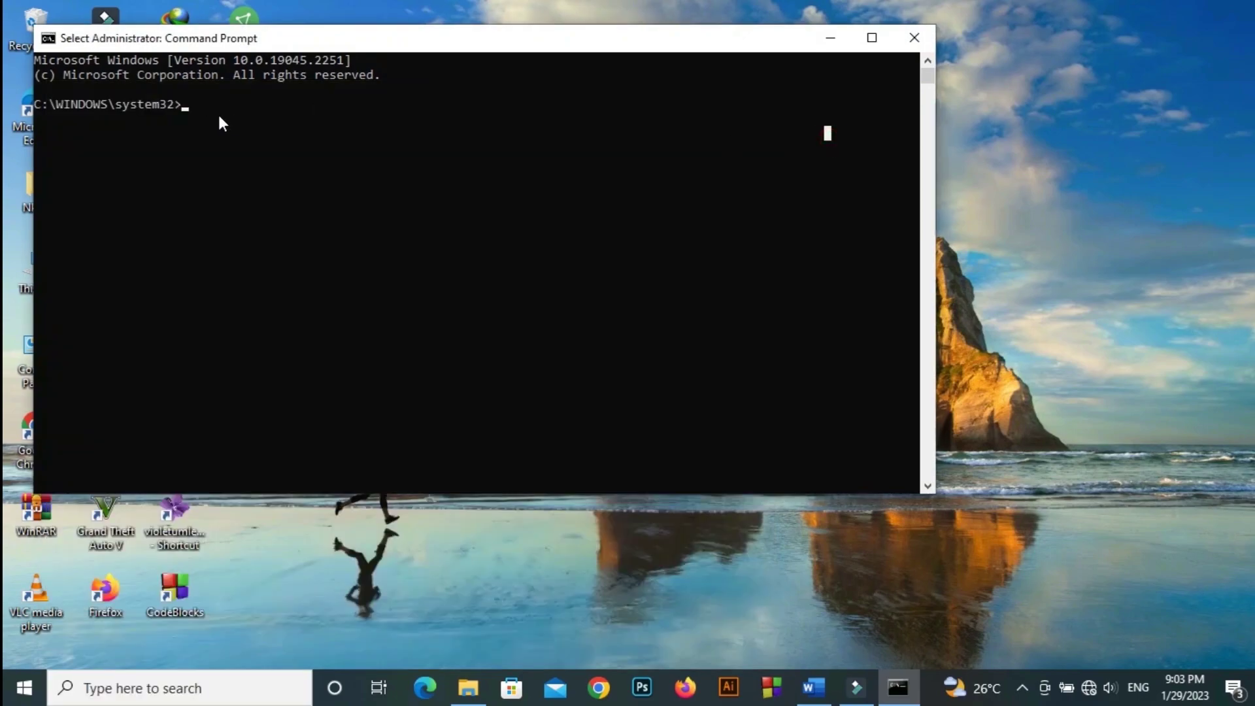
# Run sfc /scannow in Command Prompt to check system file integrity.
pyautogui.write('sfc')
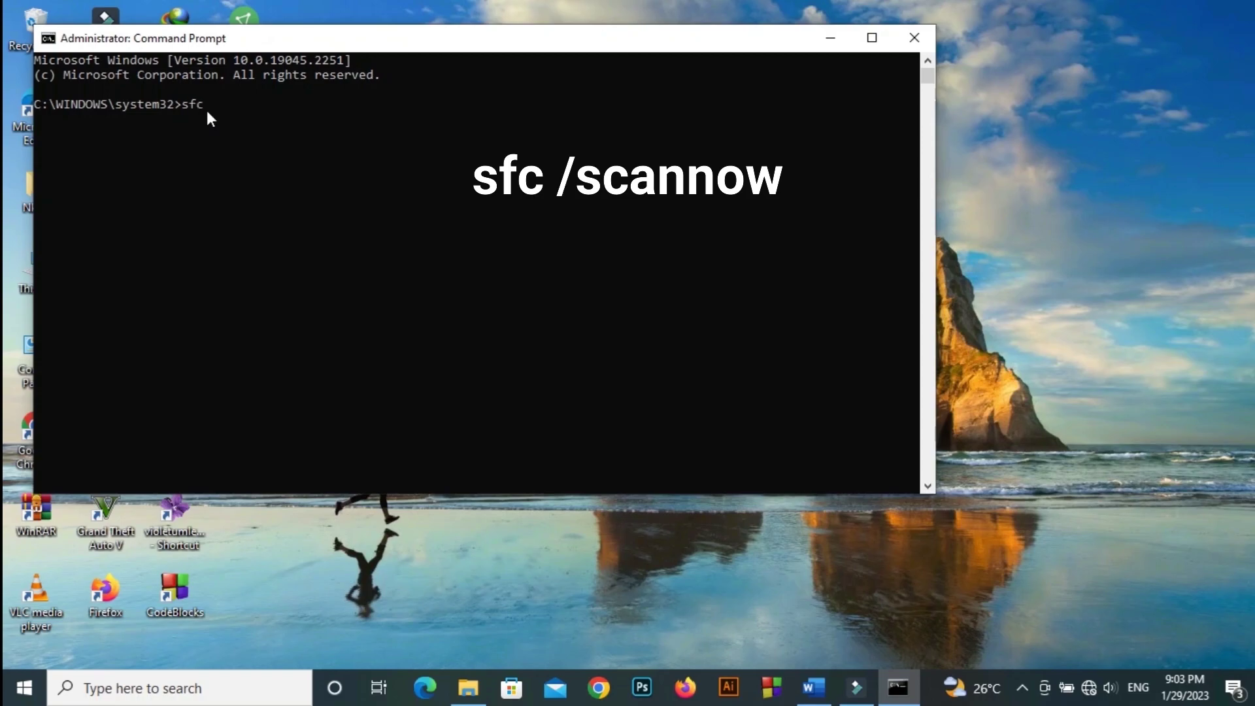
pyautogui.write(' /scannow')
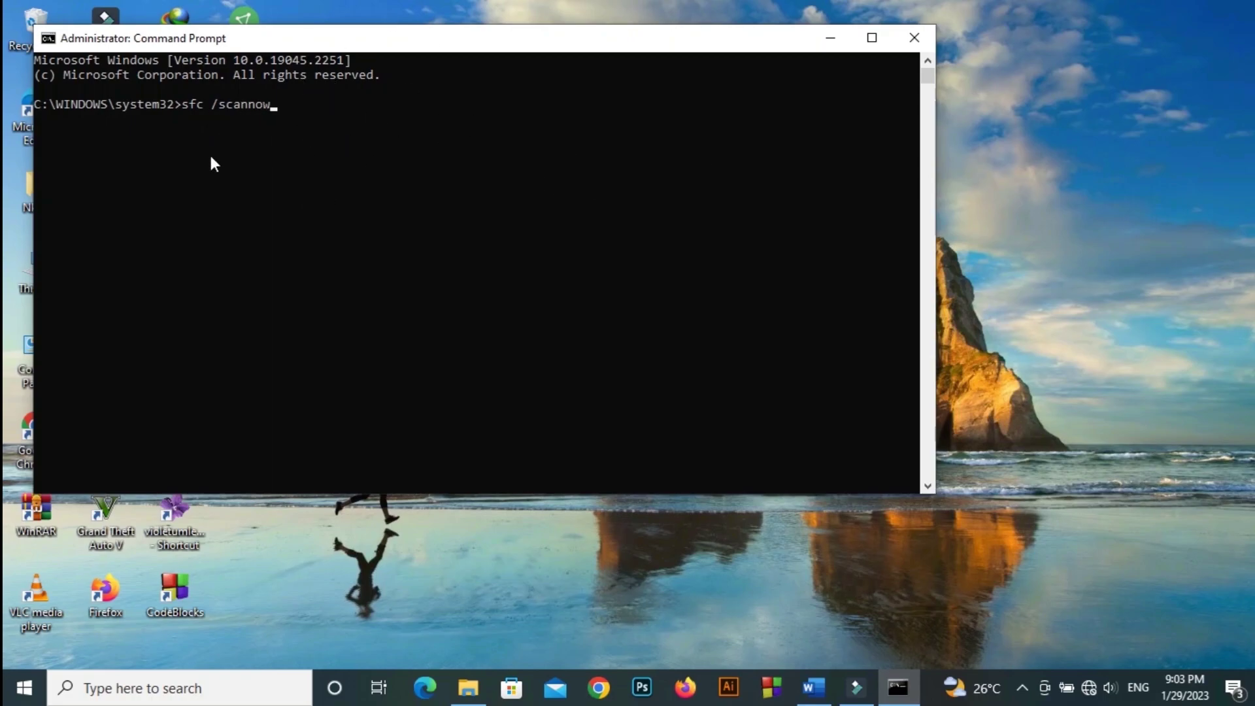
pyautogui.press('Return')
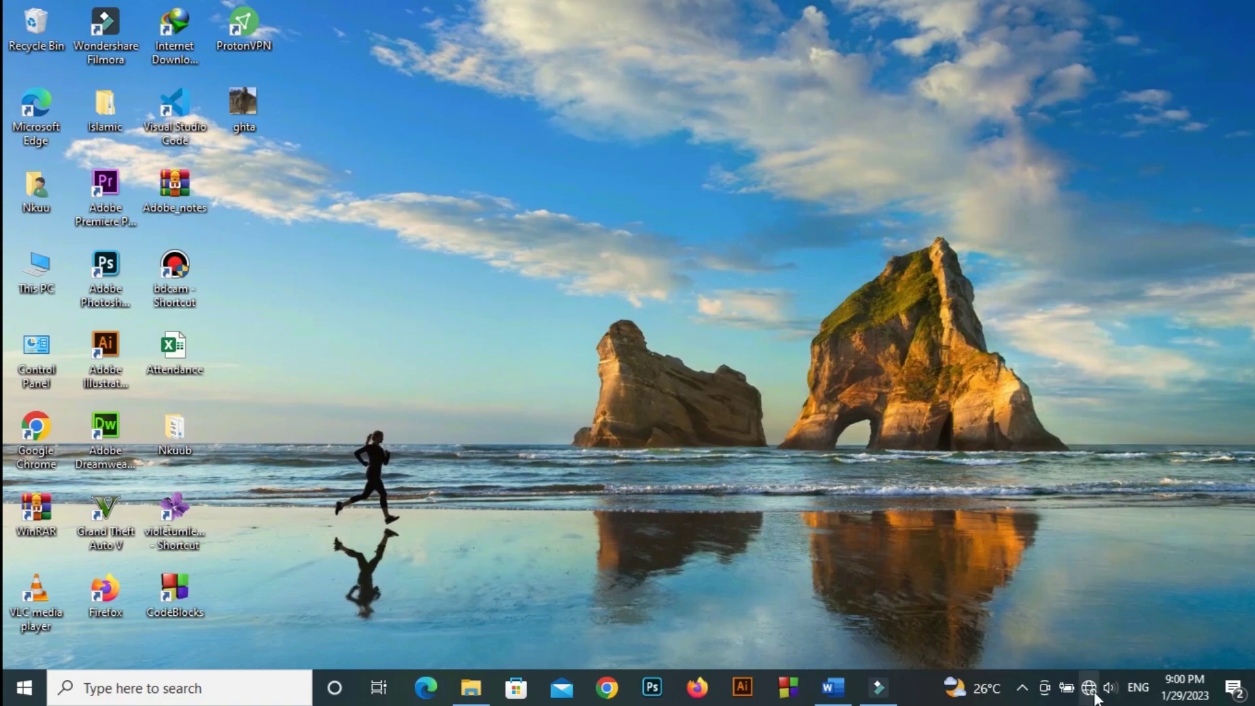
# Toggle WiFi off and back on from the taskbar network panel, then dismiss it.
pyautogui.moveTo(1096, 697)
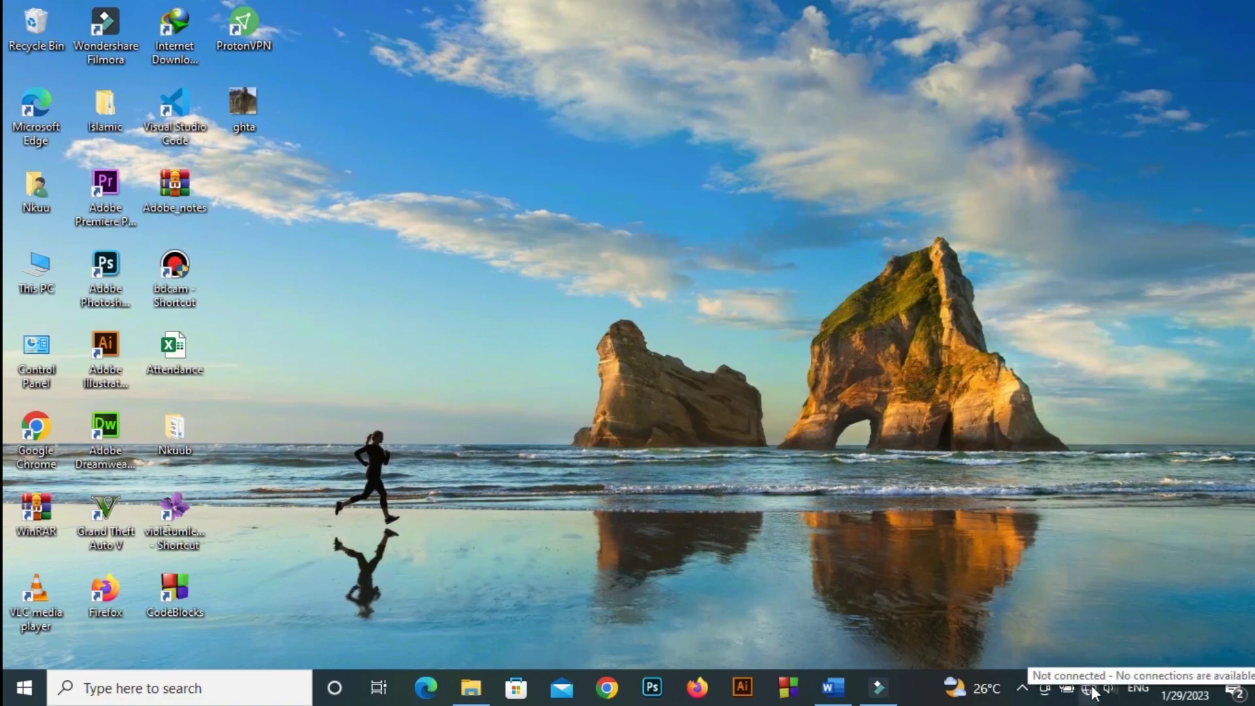
pyautogui.click(1090, 690)
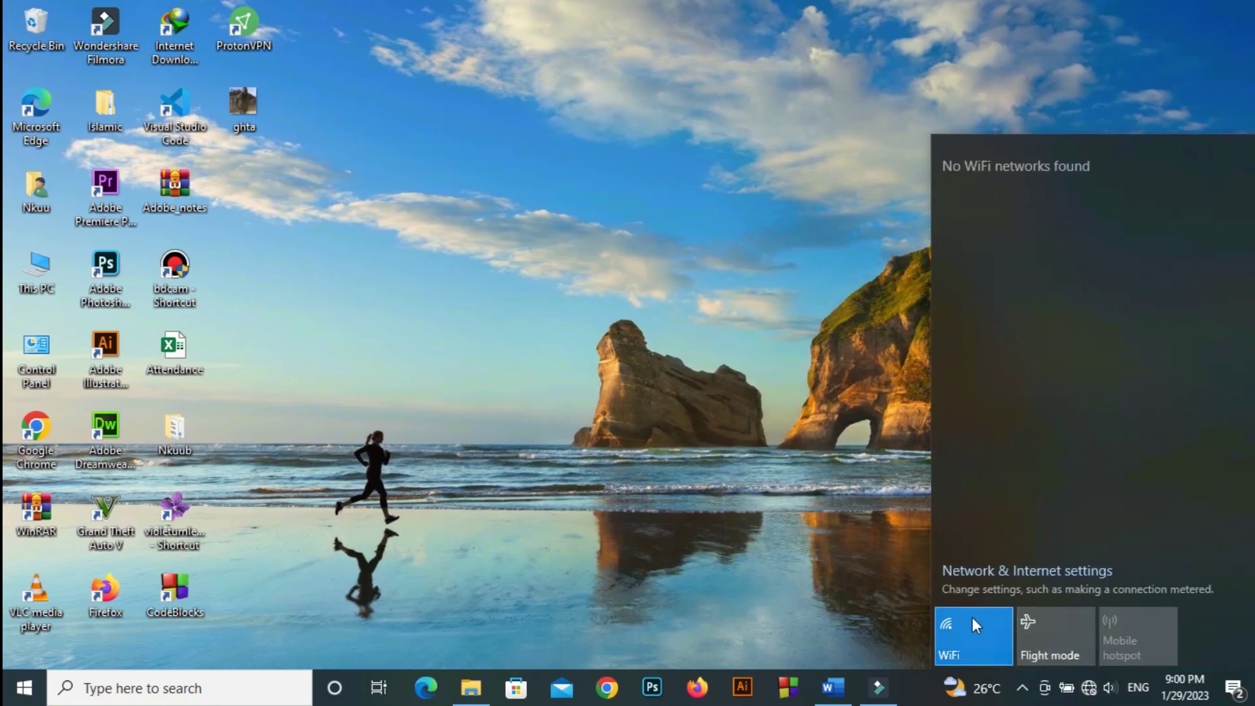
pyautogui.click(963, 642)
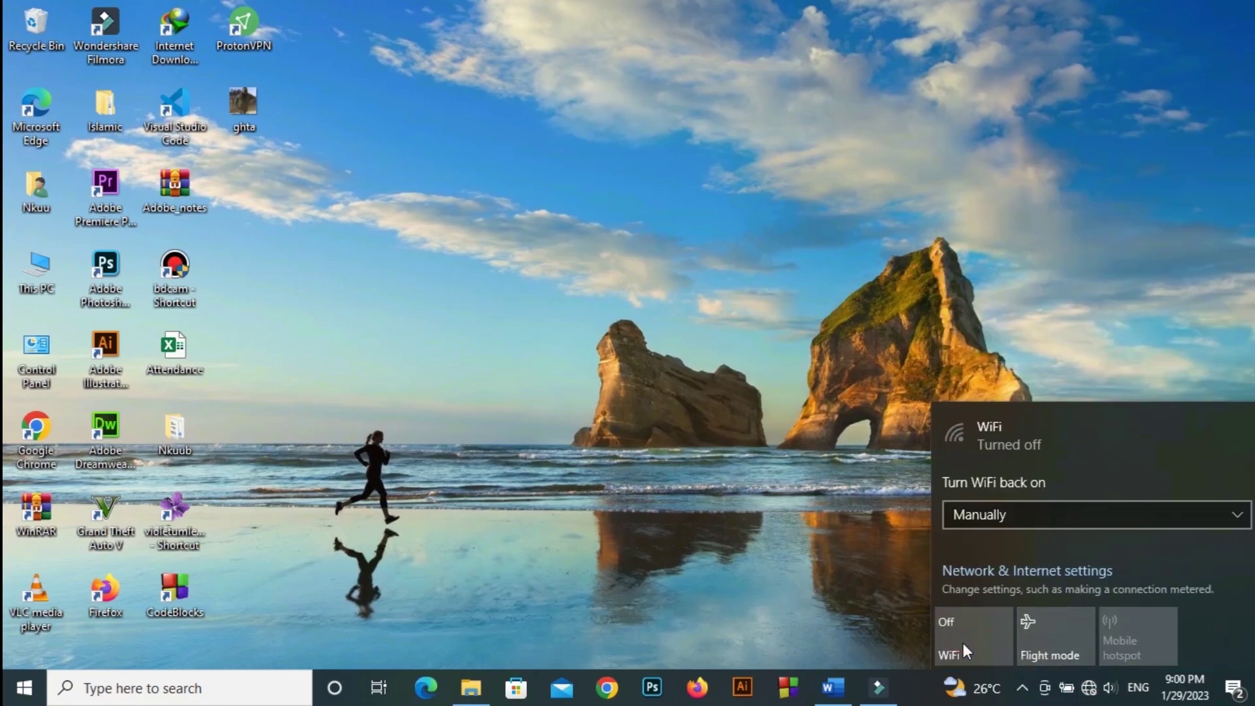
pyautogui.click(963, 642)
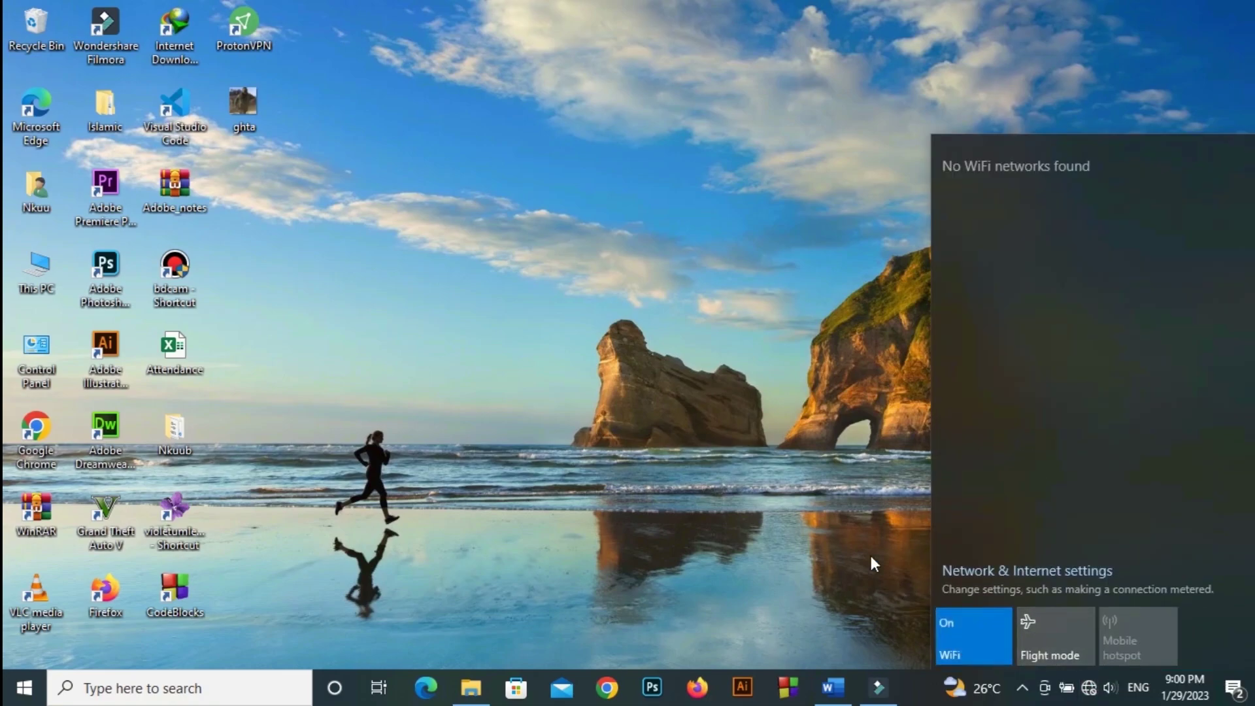
pyautogui.click(765, 459)
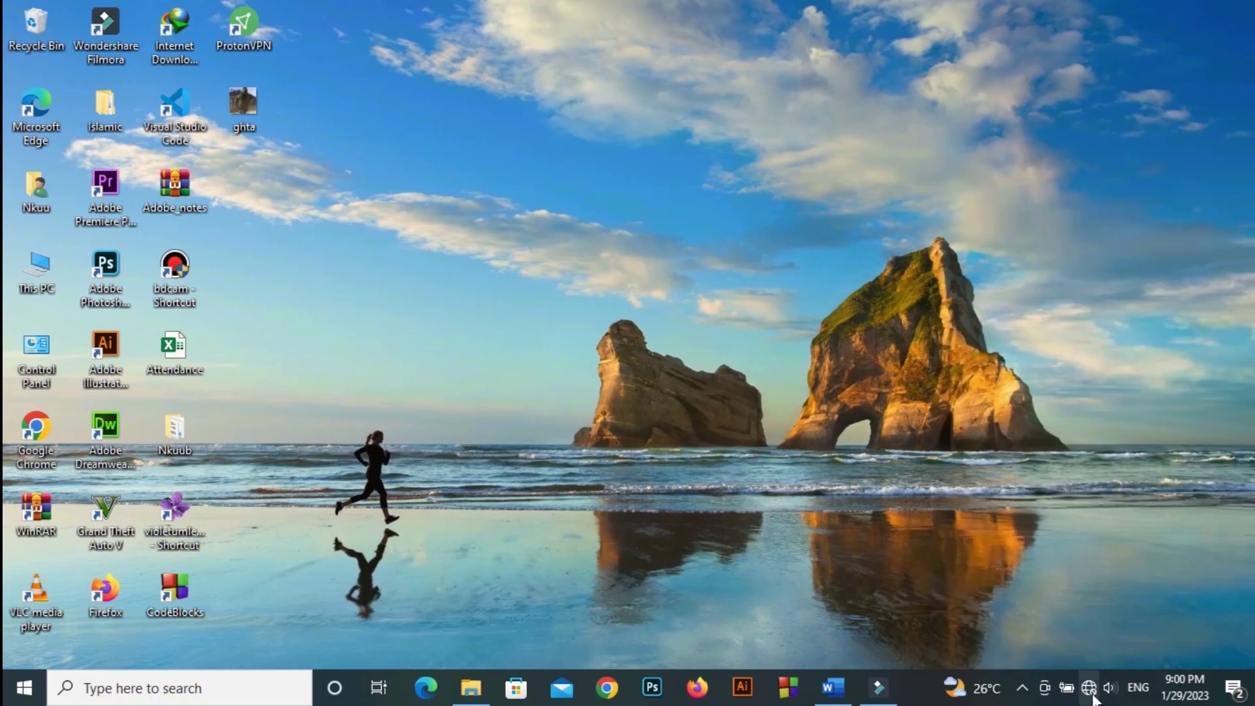